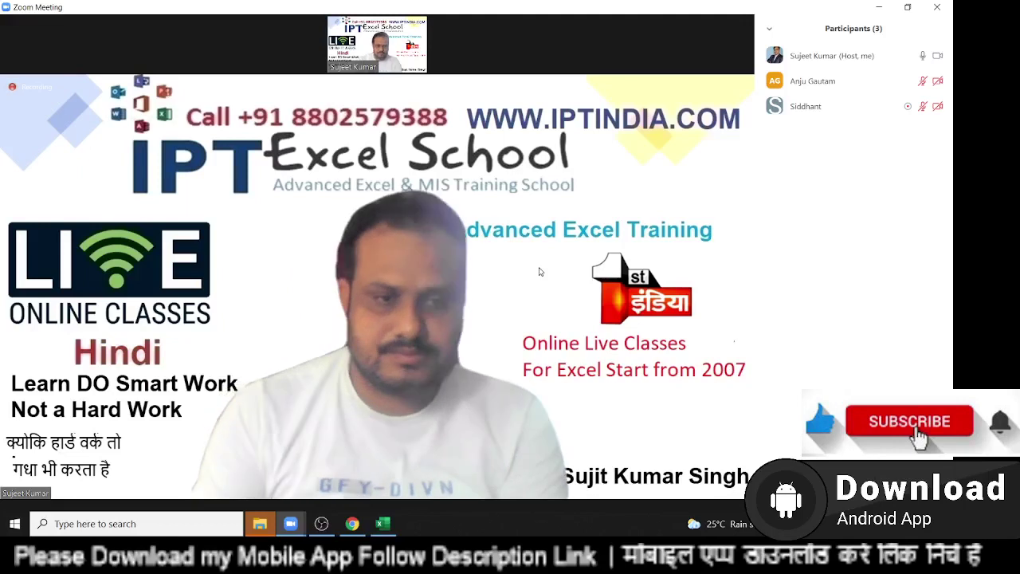
Start a local recording of the Zoom meeting on this computer
left_click(499, 490)
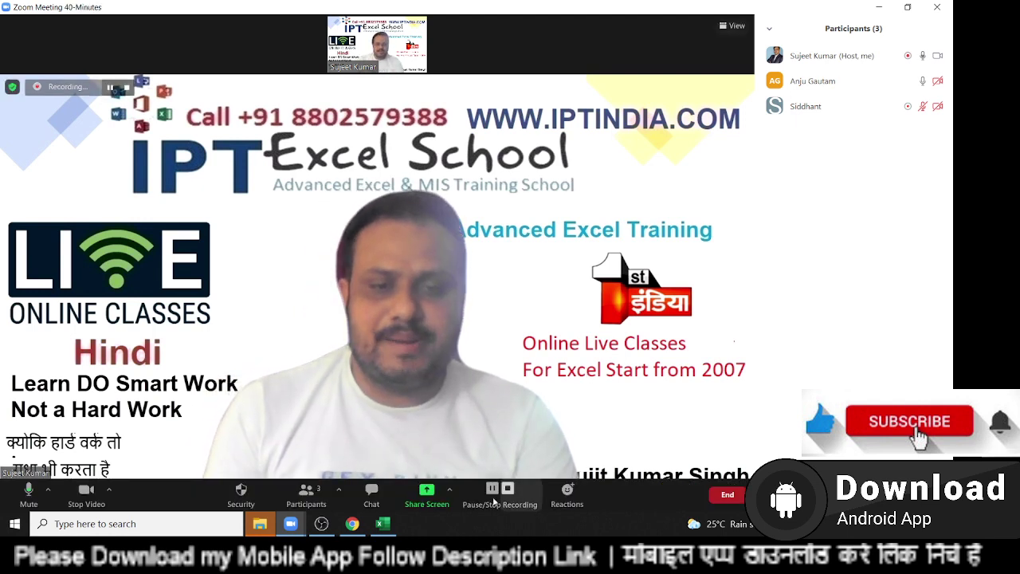
Share the entire screen with the Zoom meeting
left_click(427, 494)
left_click(737, 431)
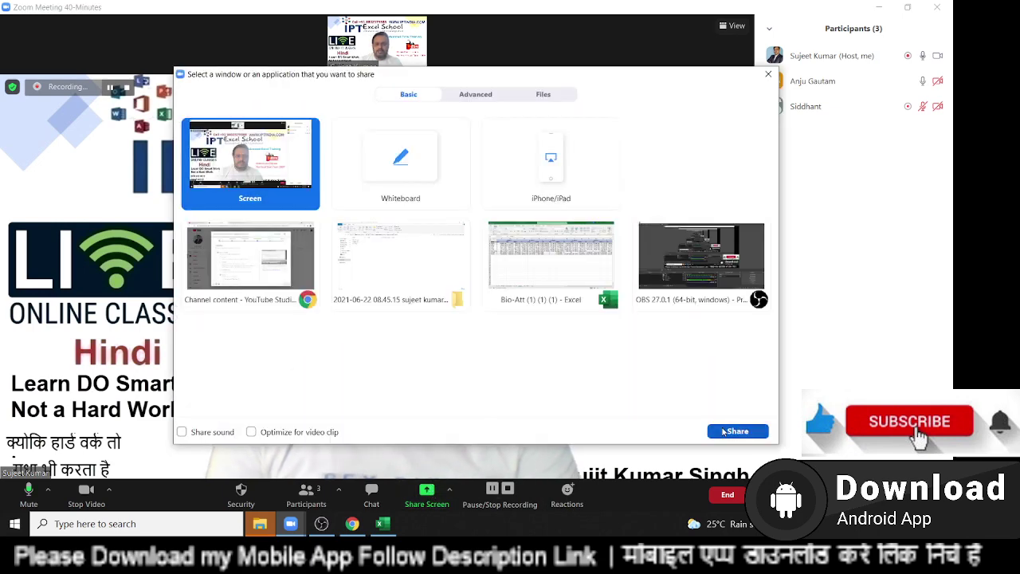
left_click(745, 466)
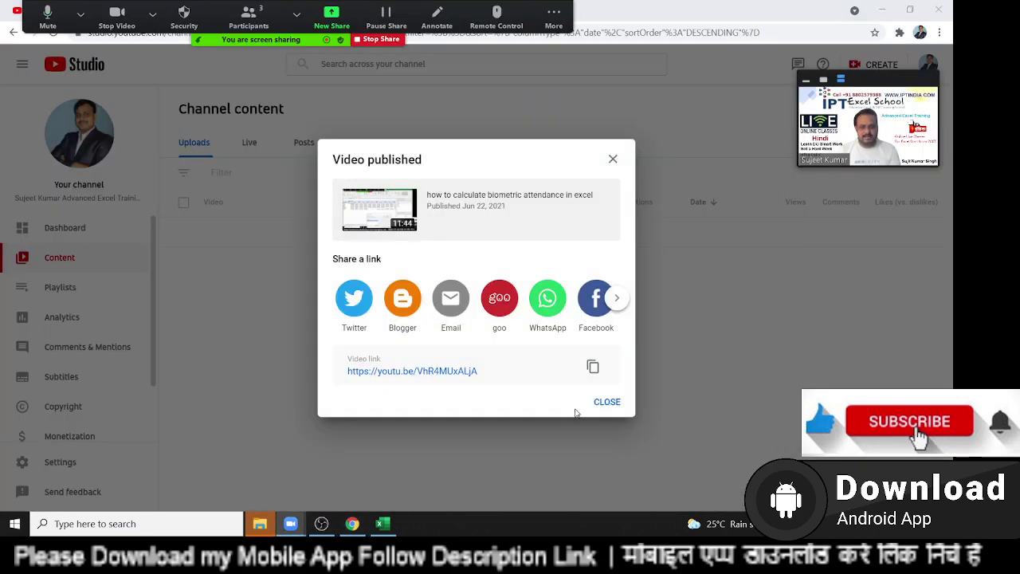
Dismiss the YouTube notice, minimize Chrome and bring up the Excel attendance workbook
left_click(605, 402)
left_click(352, 523)
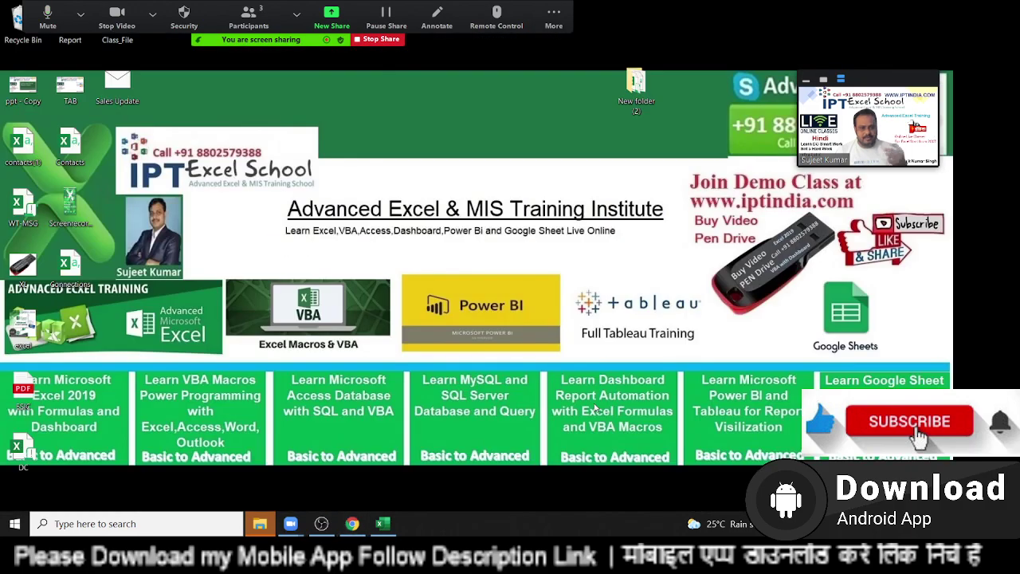
left_click(384, 523)
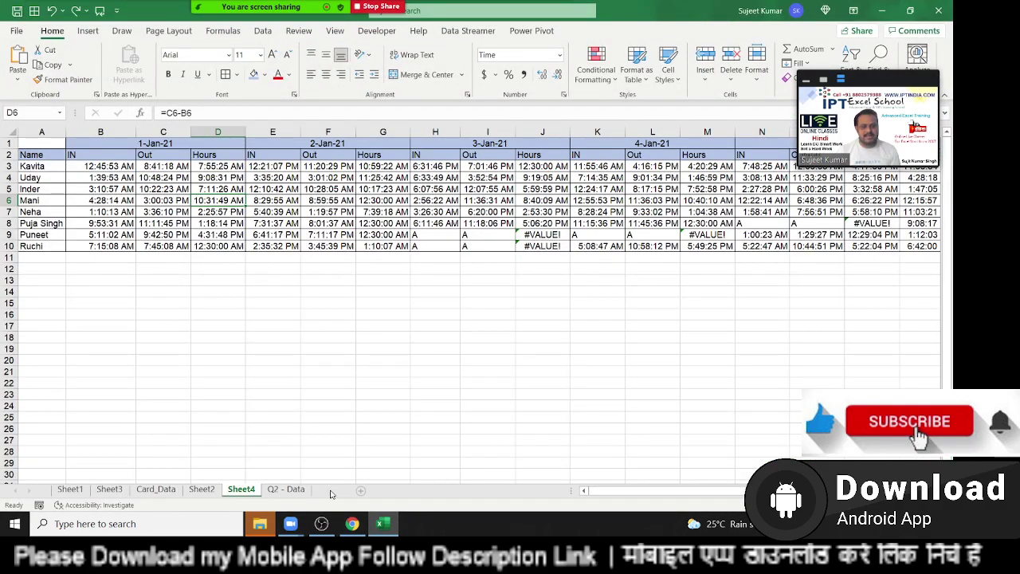
Add Sheet5 and enter the headings Q1 and Q2 in B4:C4
left_click(332, 491)
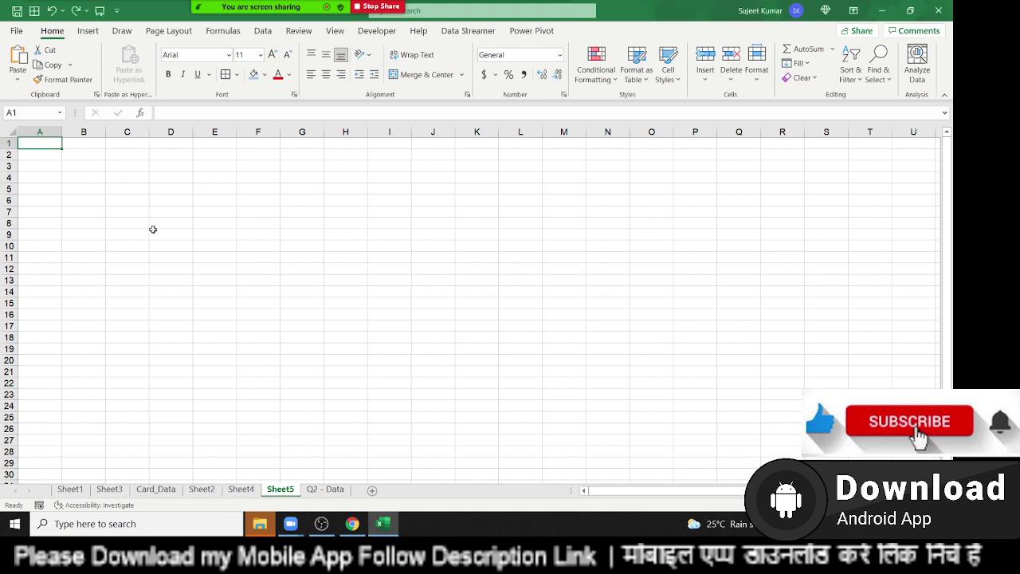
scroll(155, 229, "up", 5, "ctrl")
left_click(176, 210)
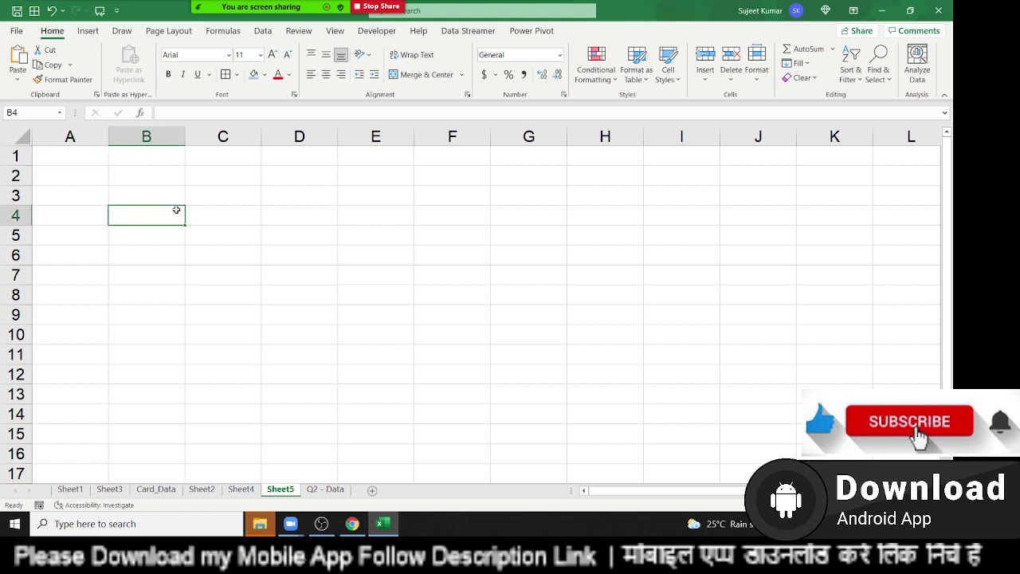
type("Q1")
key("Tab")
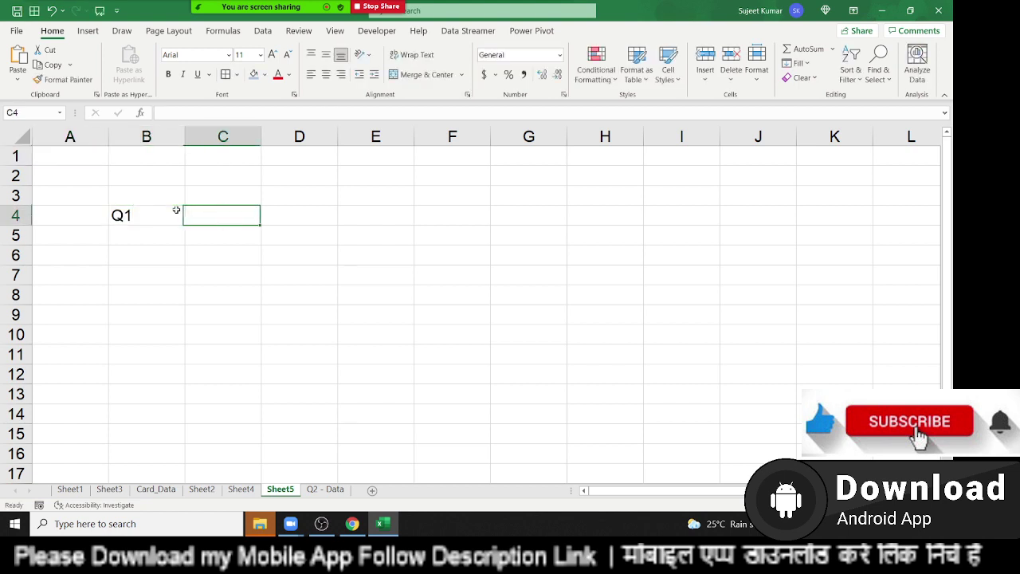
type("Q2")
key("Return")
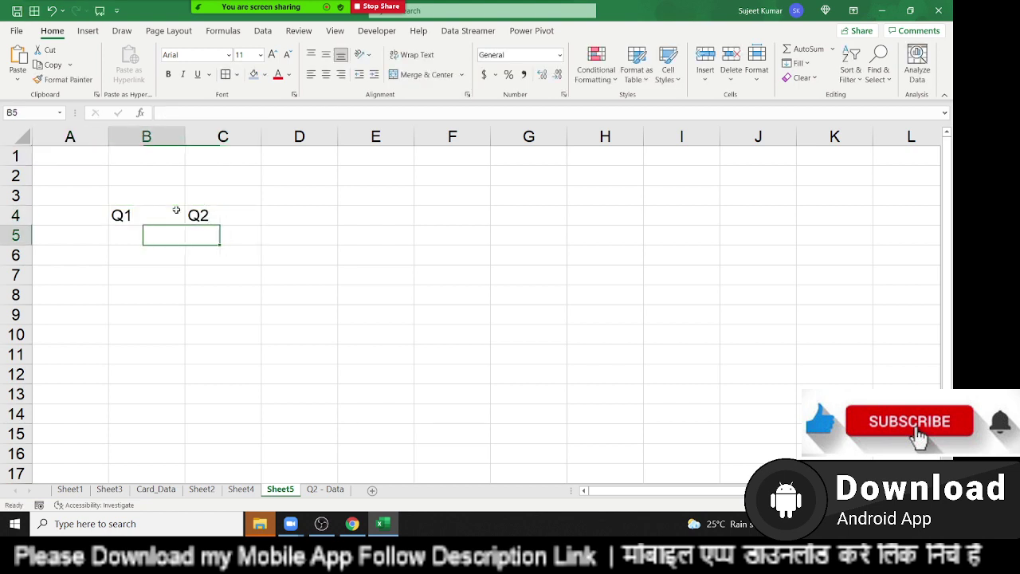
Enter 20 and 30 under Q1 and Q2, and add a Gr heading in D4
type("20")
key("Tab")
type("3")
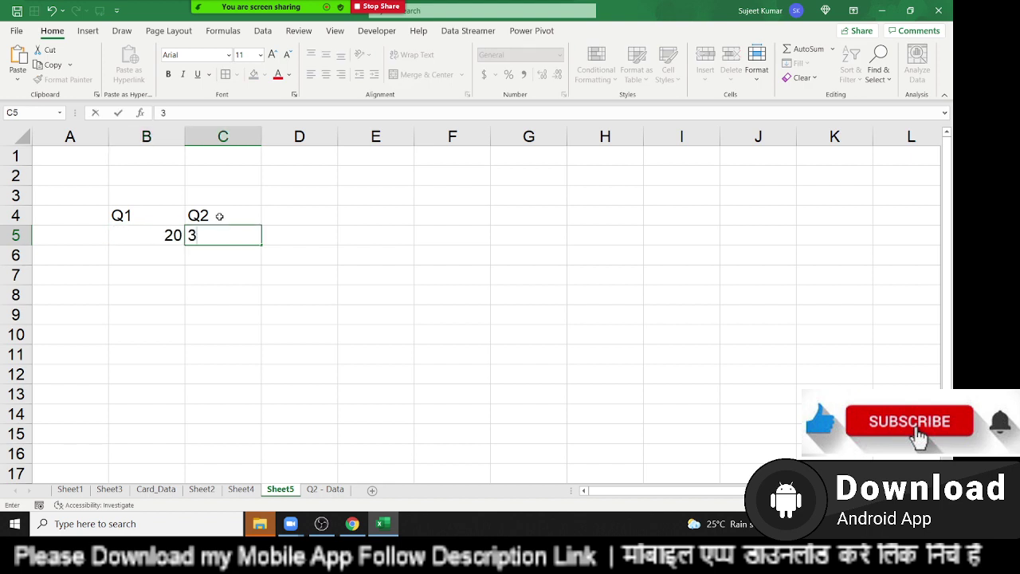
type("0")
key("Tab")
key("Up")
type("G")
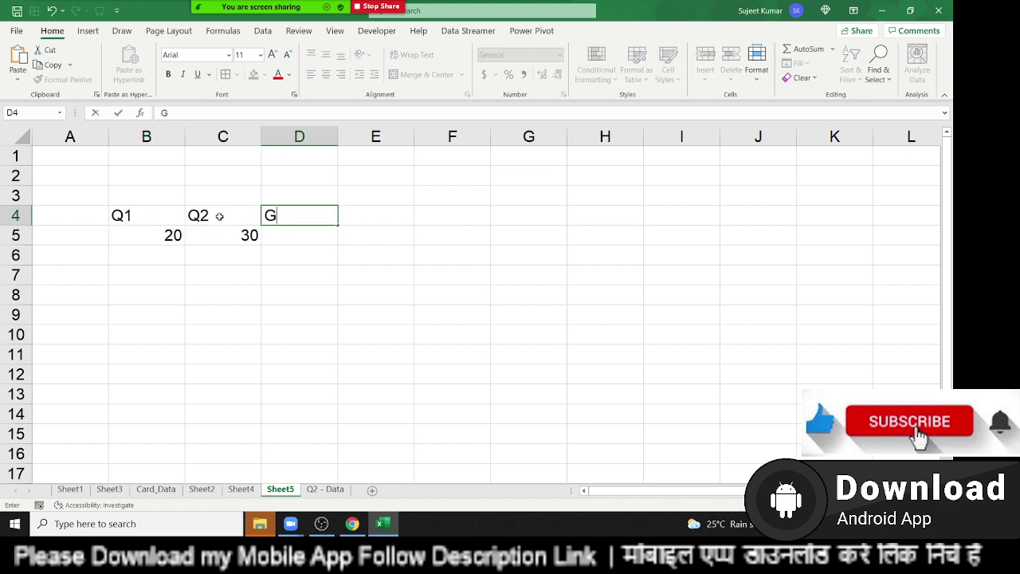
type("r")
key("Return")
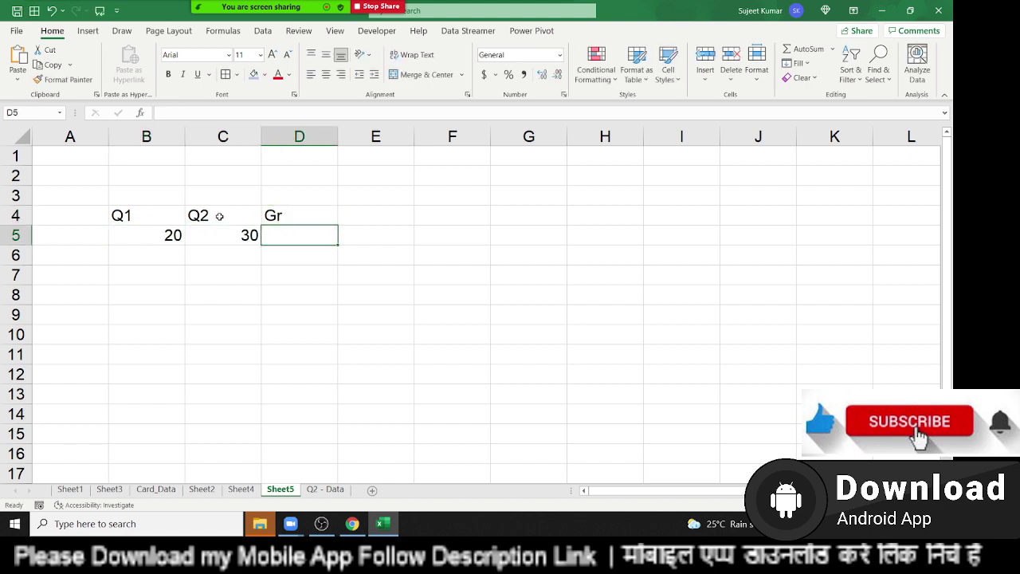
left_click(223, 30)
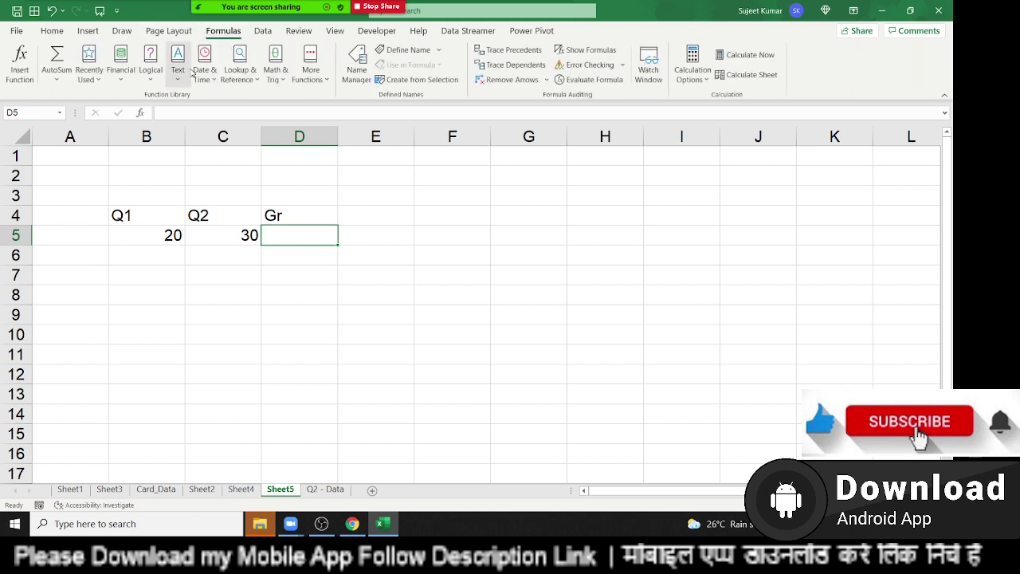
Browse the function lists, then handwrite (Q2−Q1)/Q1 in ink beside the Q1 and Q2 figures
left_click(150, 70)
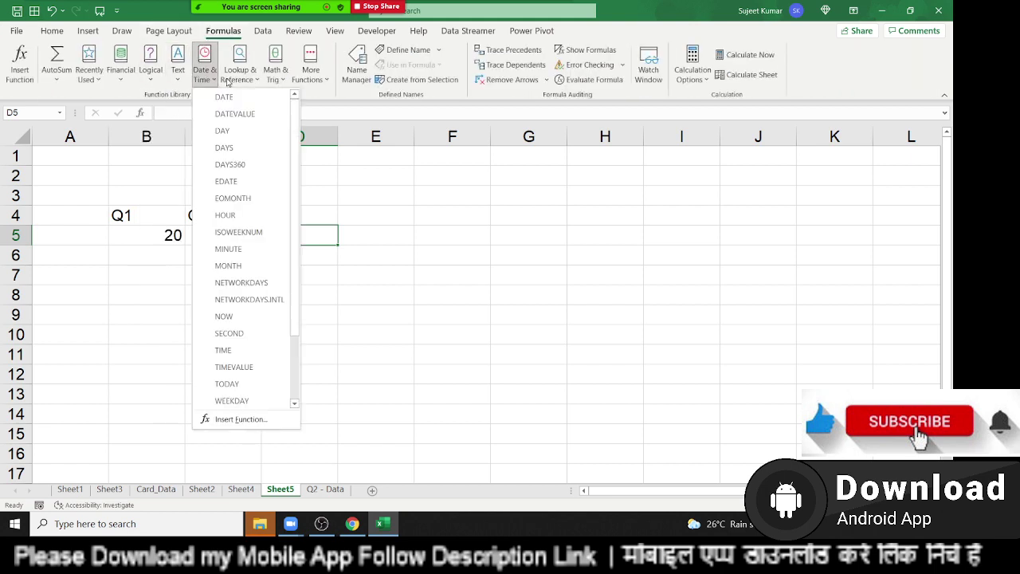
mouse_move(275, 65)
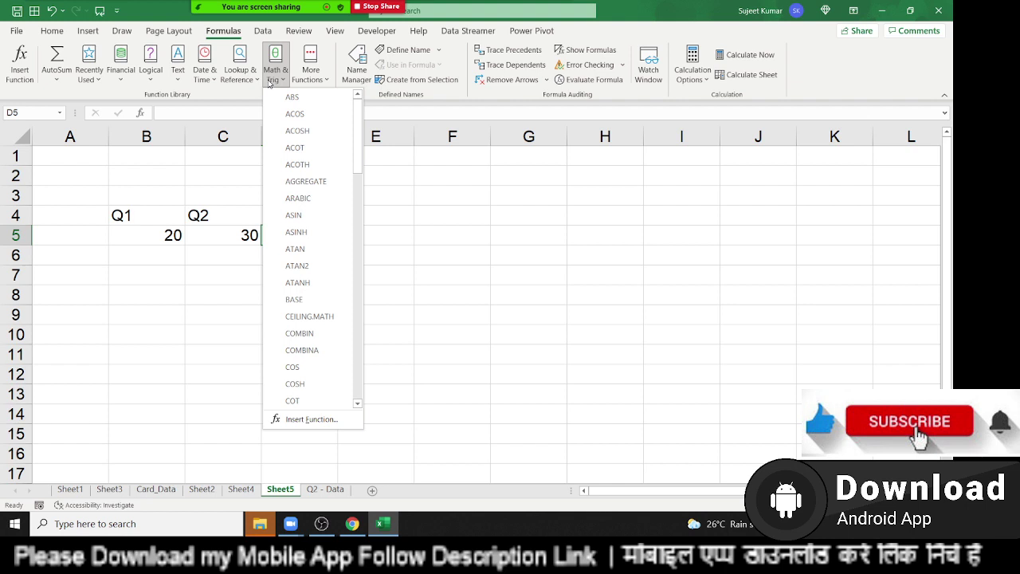
left_click(191, 227)
mouse_move(437, 17)
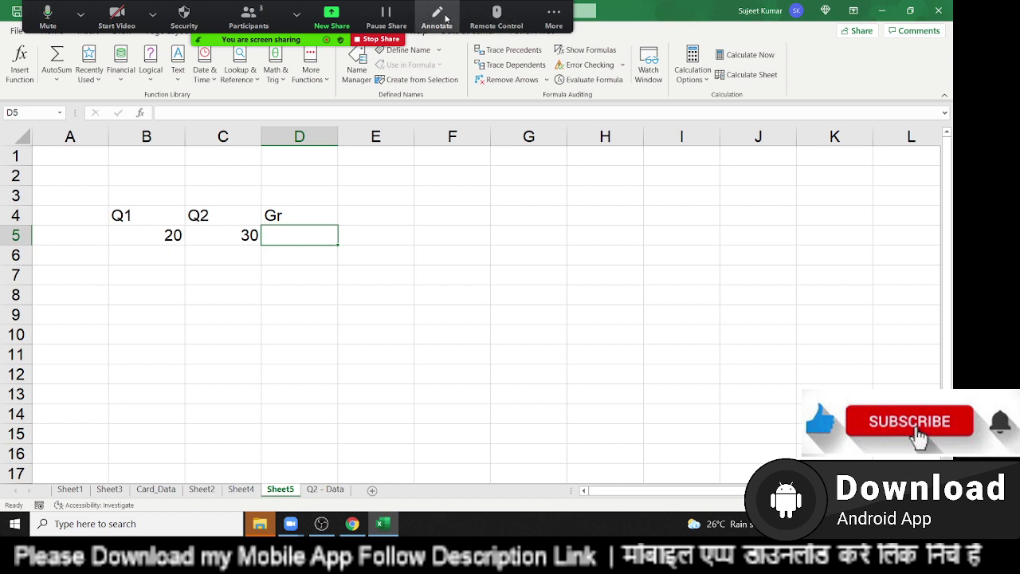
left_click(445, 17)
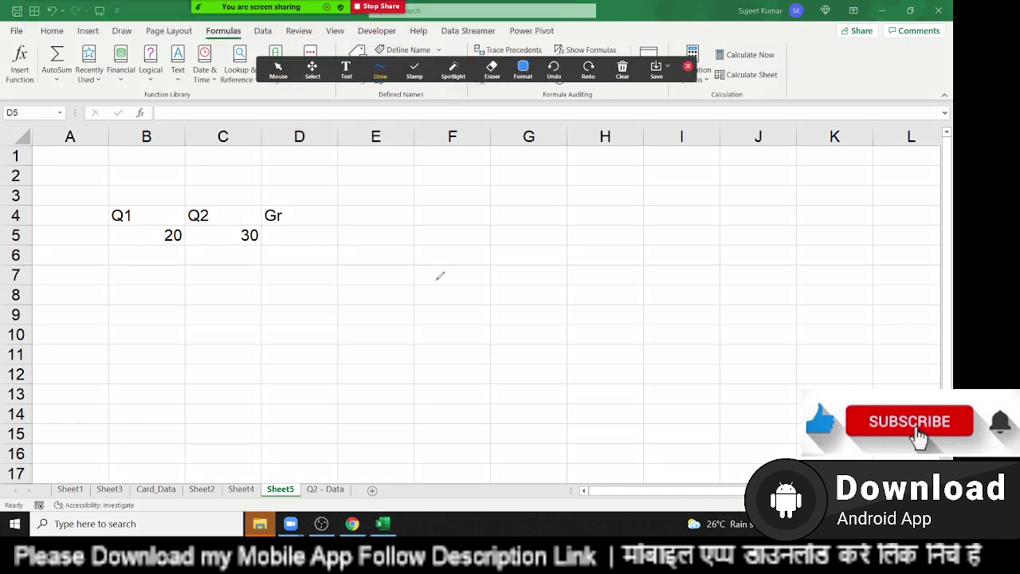
mouse_move(430, 252)
left_mouse_down()
mouse_move(455, 245)
mouse_move(474, 277)
mouse_move(478, 236)
mouse_move(534, 272)
mouse_move(568, 247)
mouse_move(643, 239)
mouse_move(636, 301)
left_mouse_up()
left_click_drag(421, 329, 727, 271)
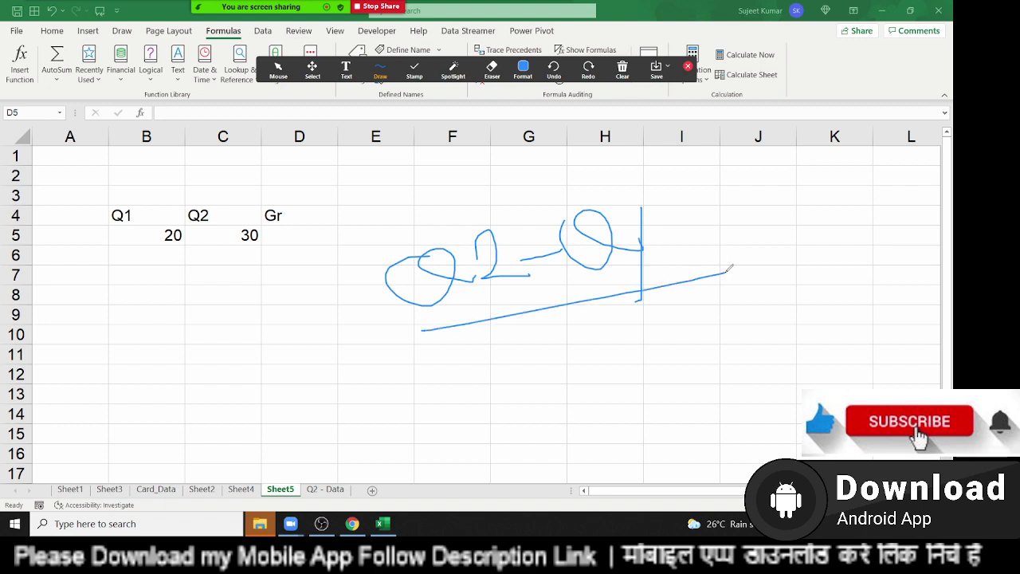
mouse_move(584, 337)
left_mouse_down()
mouse_move(661, 351)
mouse_move(705, 380)
left_mouse_up()
left_click_drag(686, 319, 696, 360)
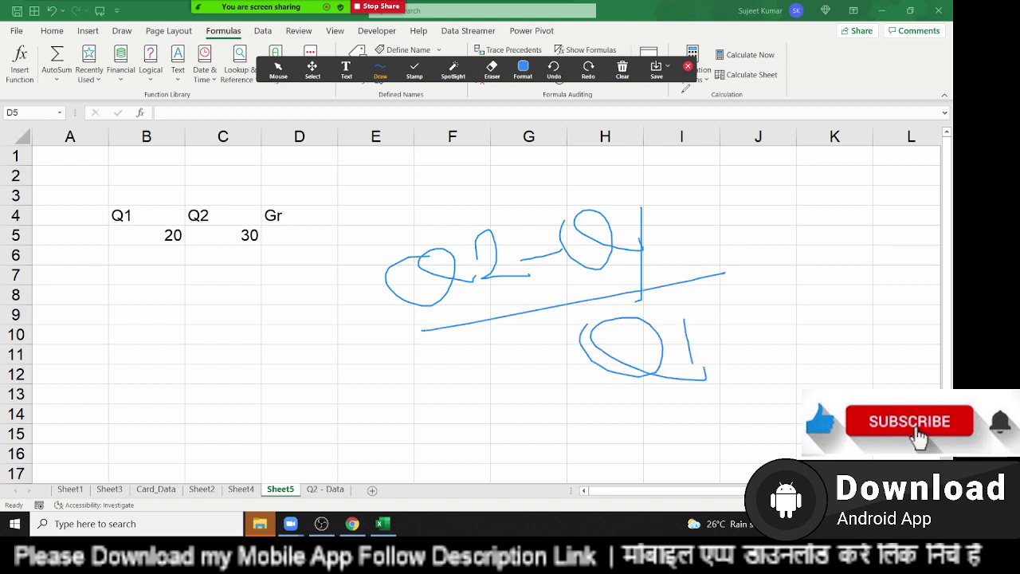
left_click(688, 67)
left_click(293, 234)
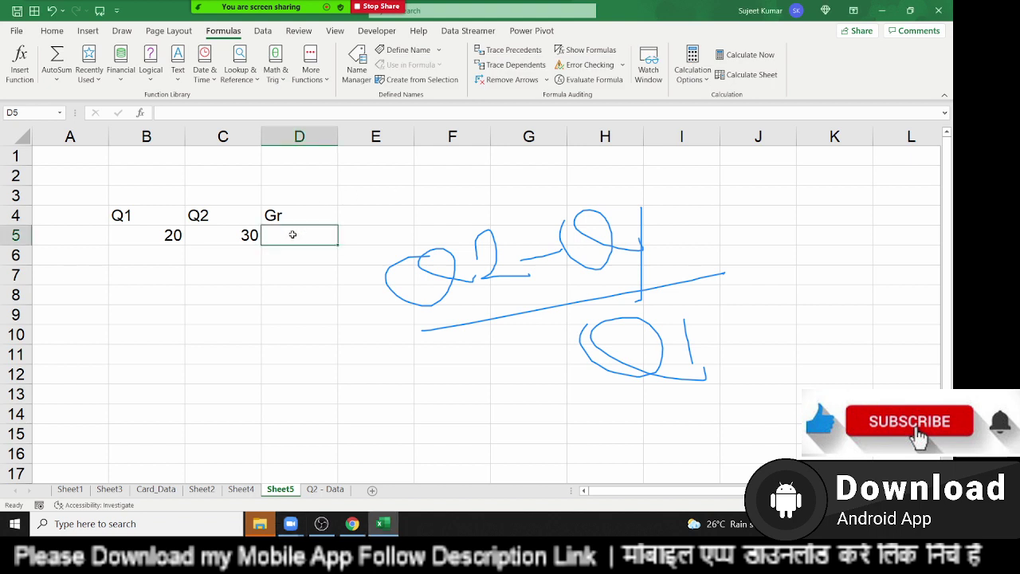
Enter =(C5-B5)/B5 in D5 and format it as a percentage, showing 50%
type("=(")
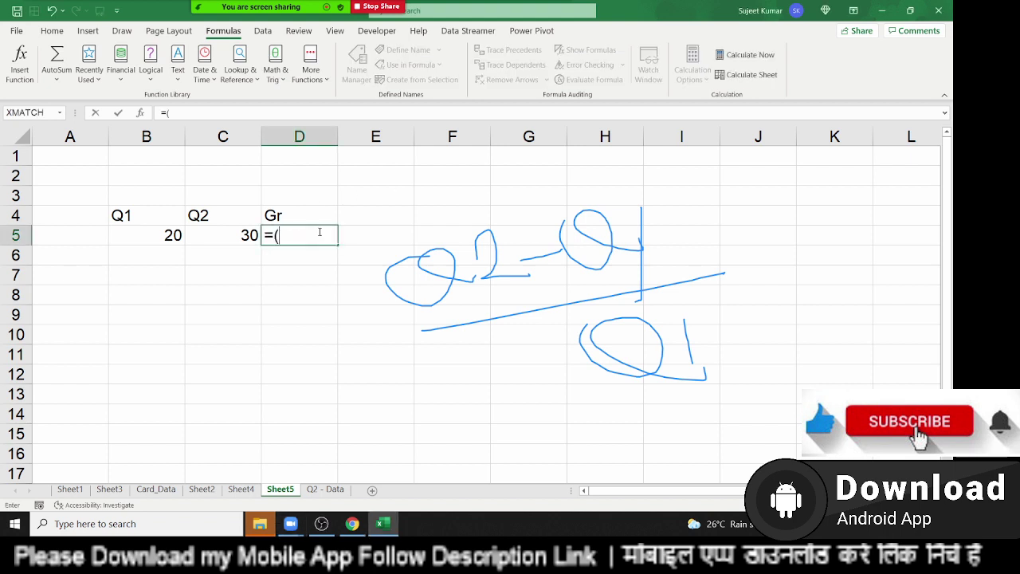
key("Left")
type("-")
key("Left")
key("Left")
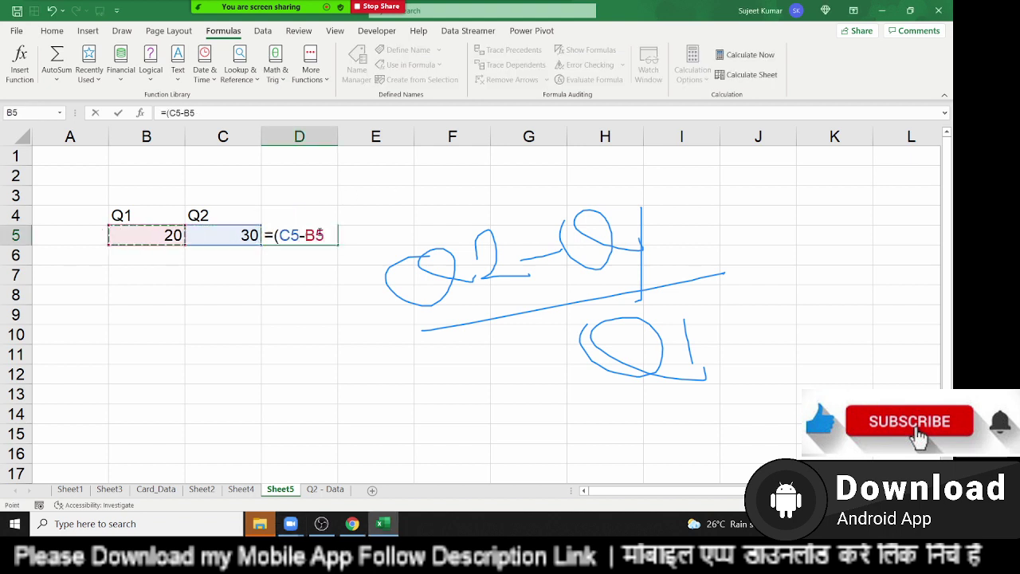
type(")")
key("Left")
key("Left")
key("Return")
left_click(319, 234)
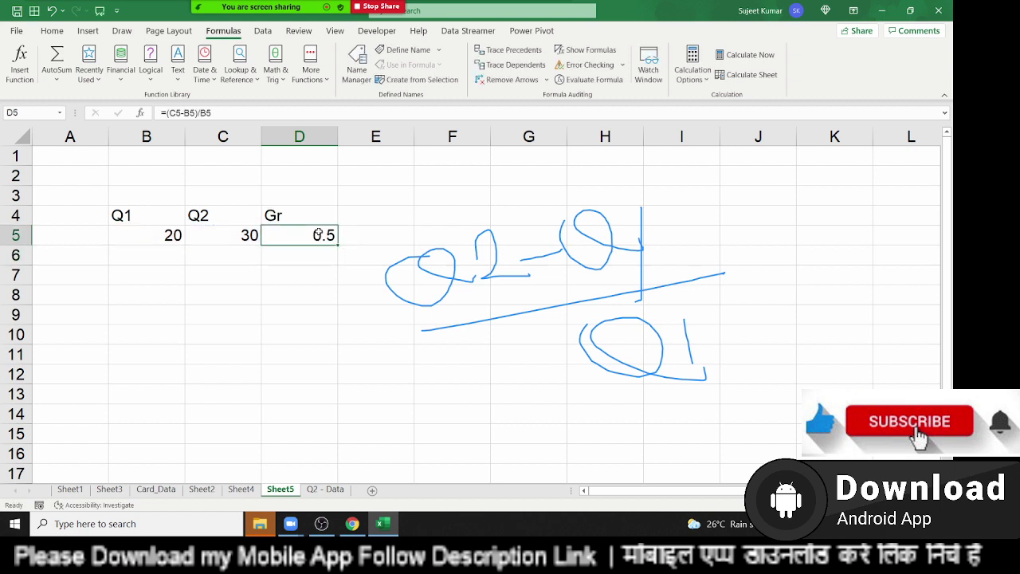
left_click(51, 32)
left_click(505, 75)
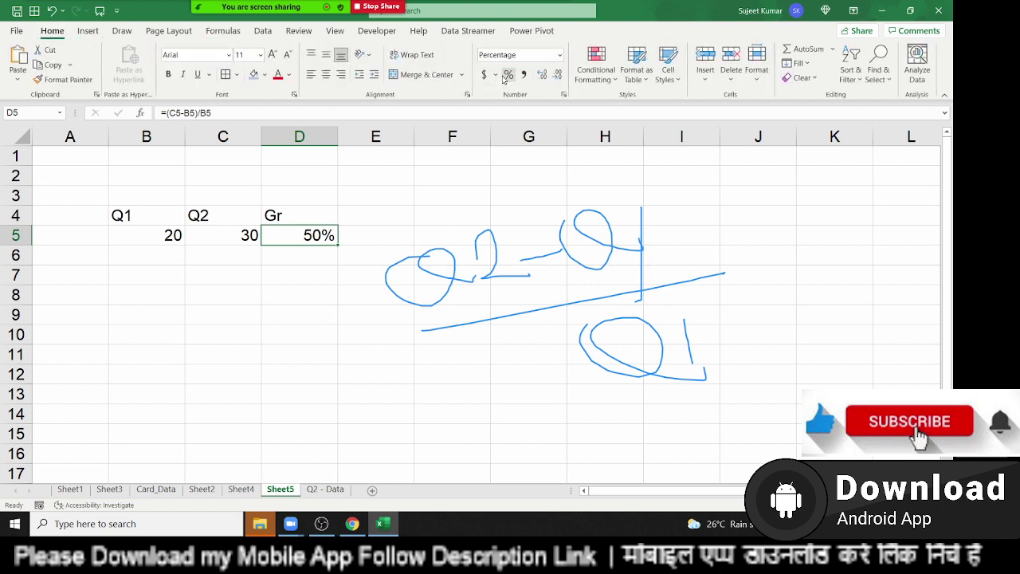
Clear all ink drawings from the shared screen with Zoom's annotation tools
left_click(553, 15)
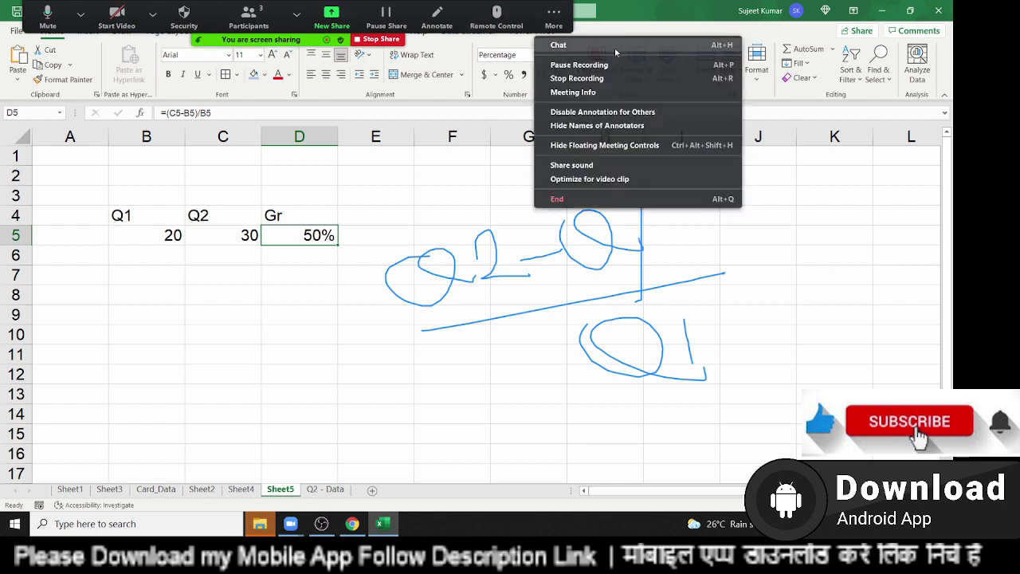
left_click(578, 78)
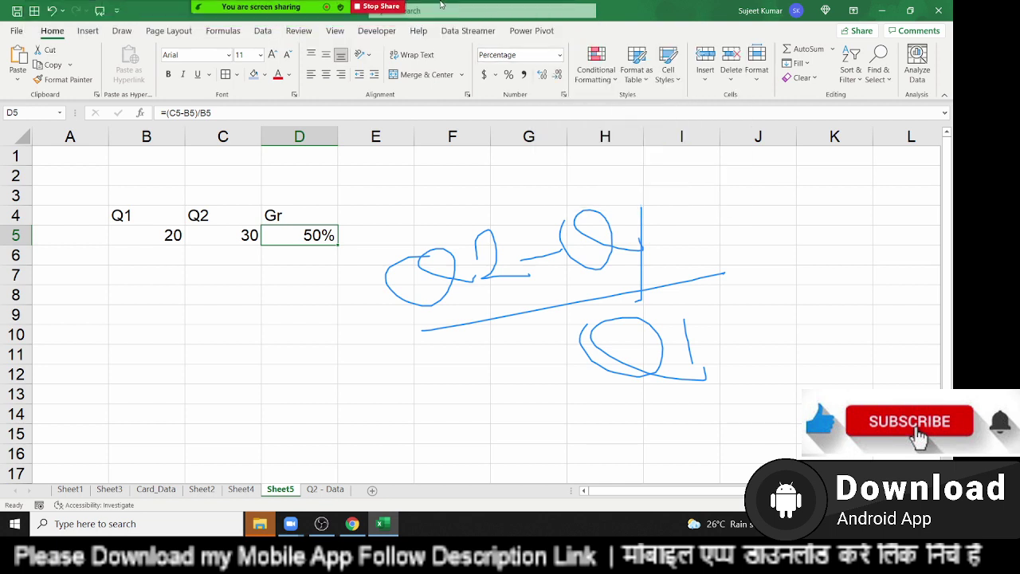
left_click(437, 11)
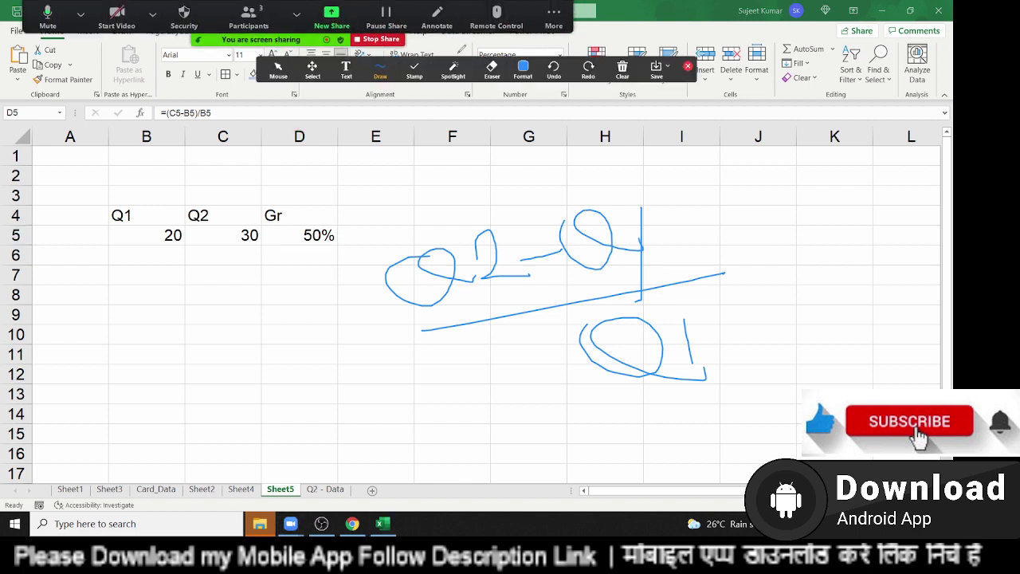
left_click(623, 70)
left_click(647, 114)
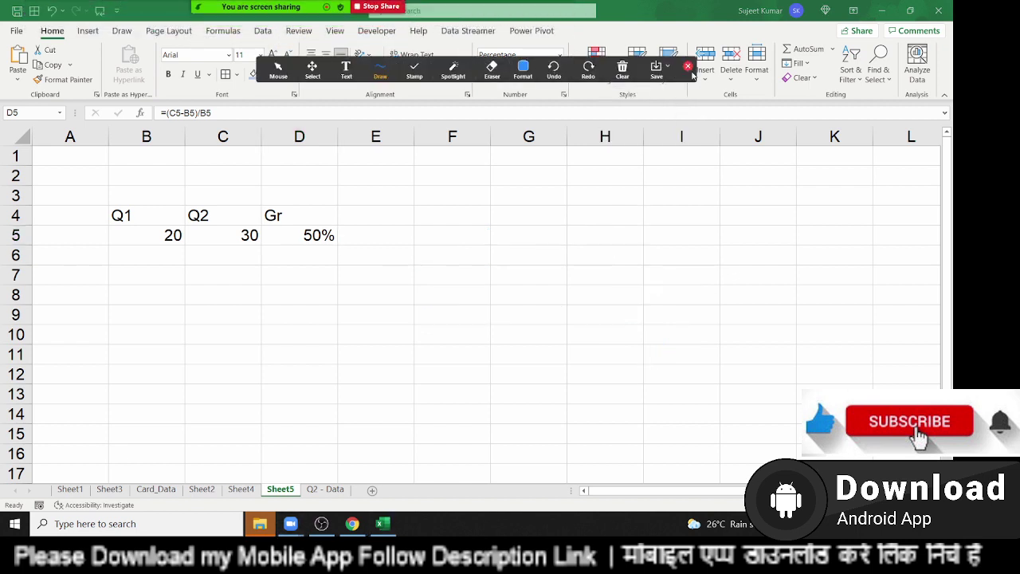
left_click(688, 67)
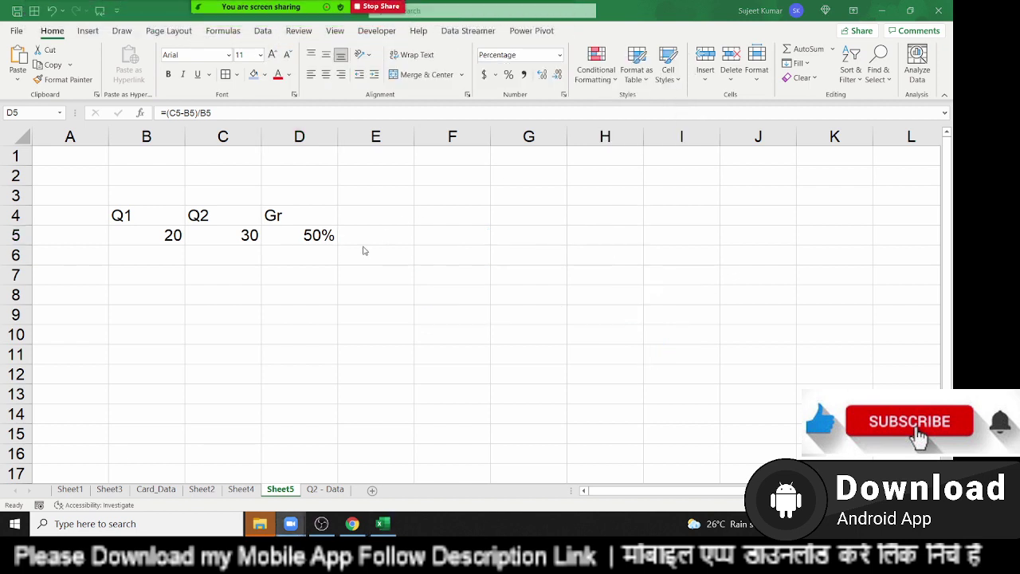
left_click(214, 287)
Enter the arithmetic operators *, -, +, /, ^ in F1:F5, correcting F4 to /
left_click(478, 156)
type("=")
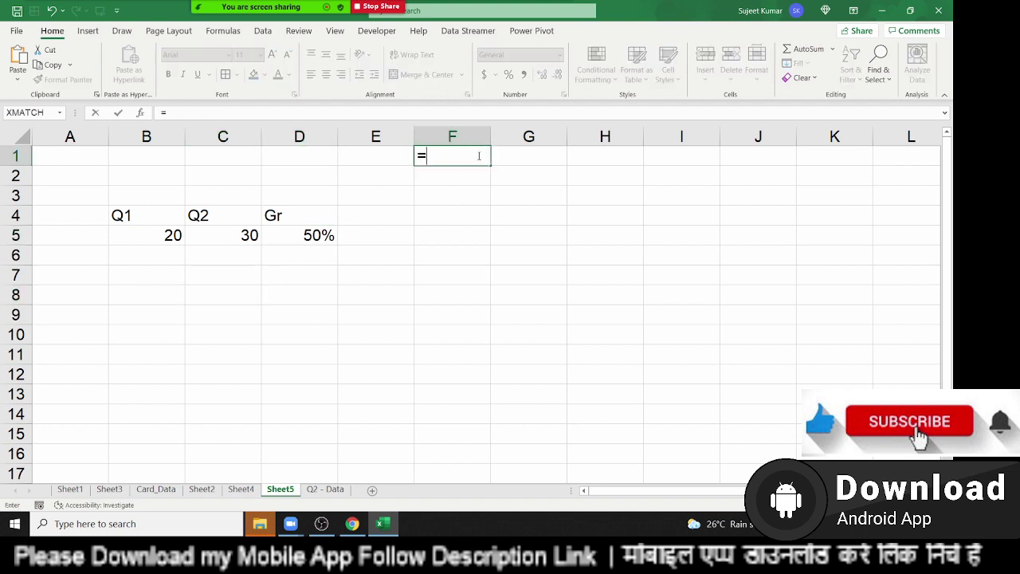
key("Escape")
type("*")
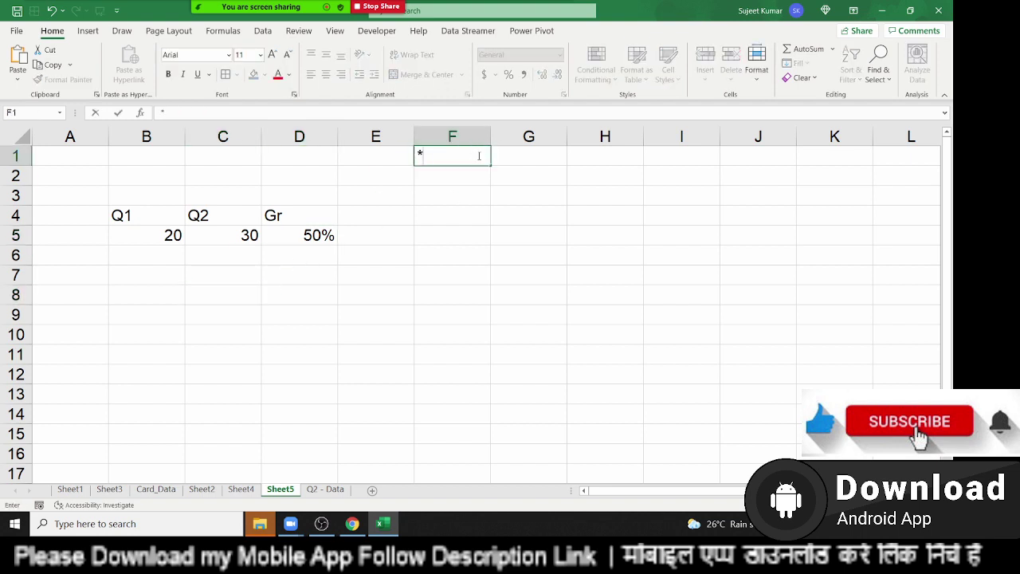
key("Return")
type("-")
key("Return")
type("+")
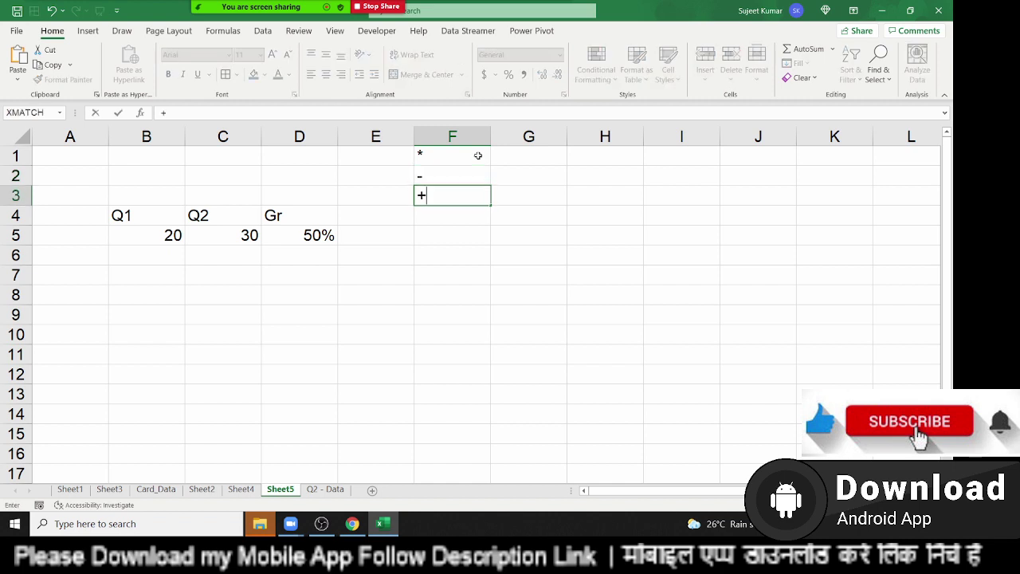
key("Return")
double_click(452, 216)
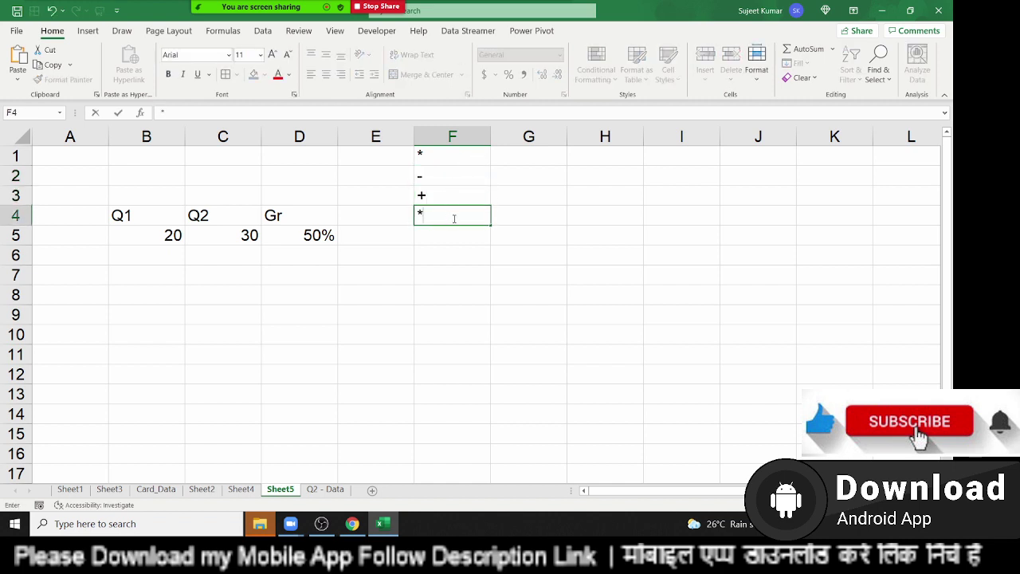
key("BackSpace")
type("/")
key("Return")
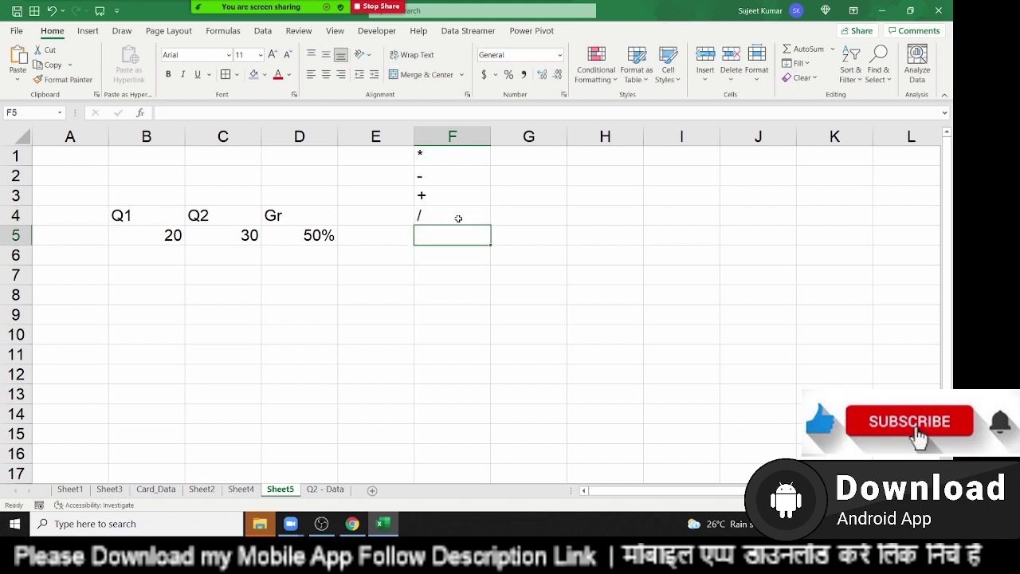
type("^")
key("Return")
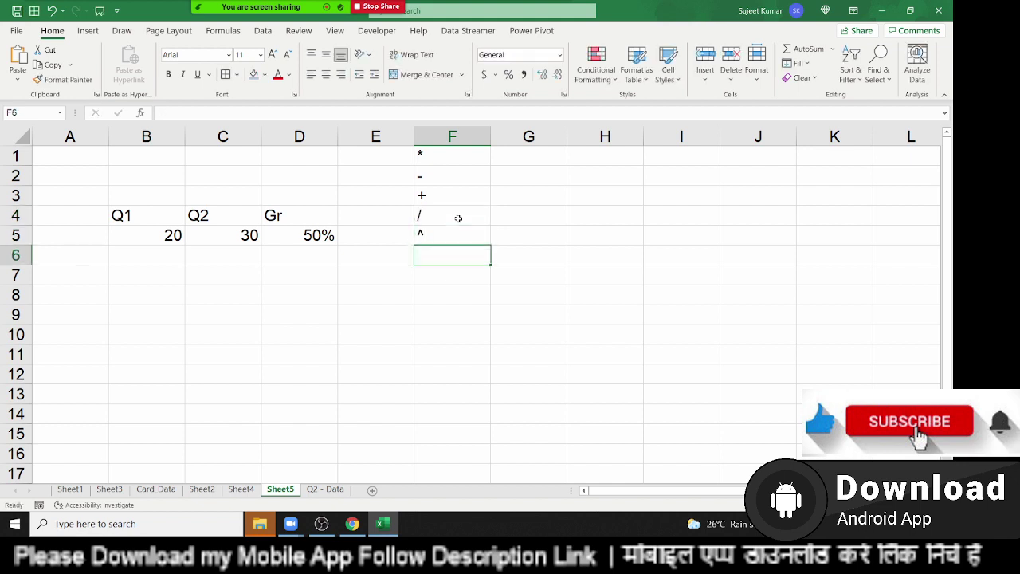
Select the operator list F1:F5 and review the growth formula's references in D5
key("Up")
key("ctrl+shift+Up")
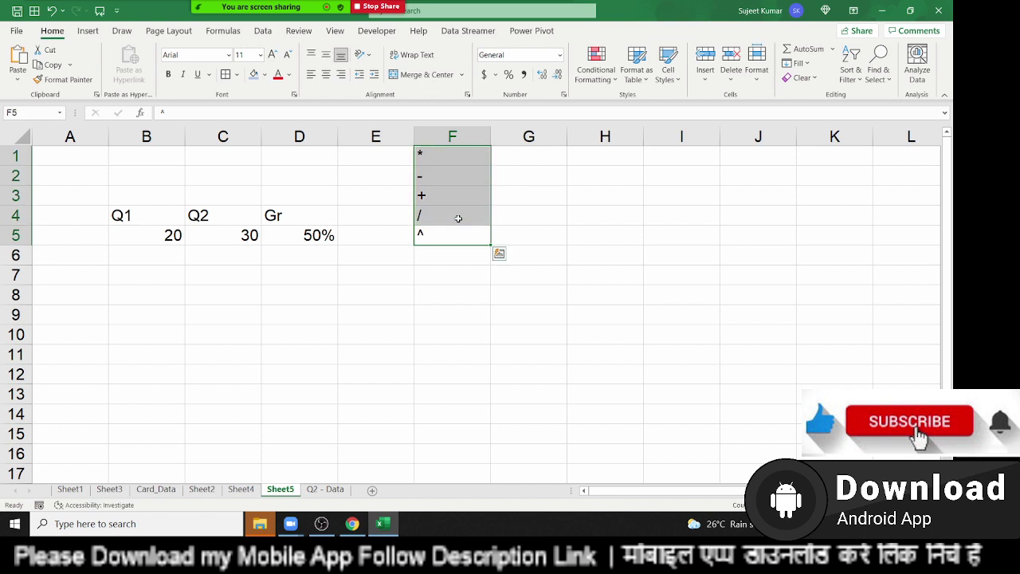
key("Left")
key("Left")
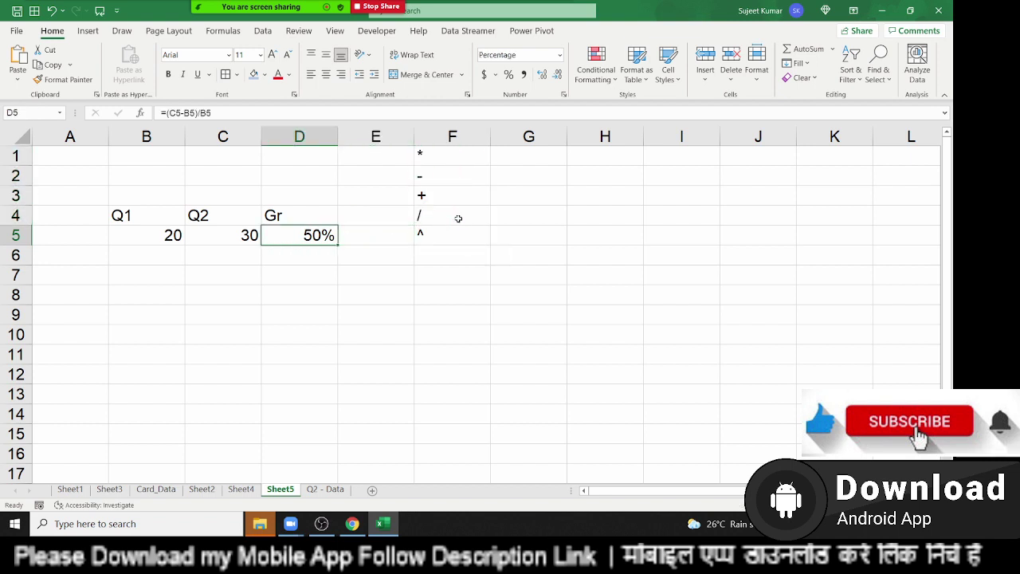
key("F2")
key("Escape")
key("Right")
key("Right")
key("ctrl+shift+Up")
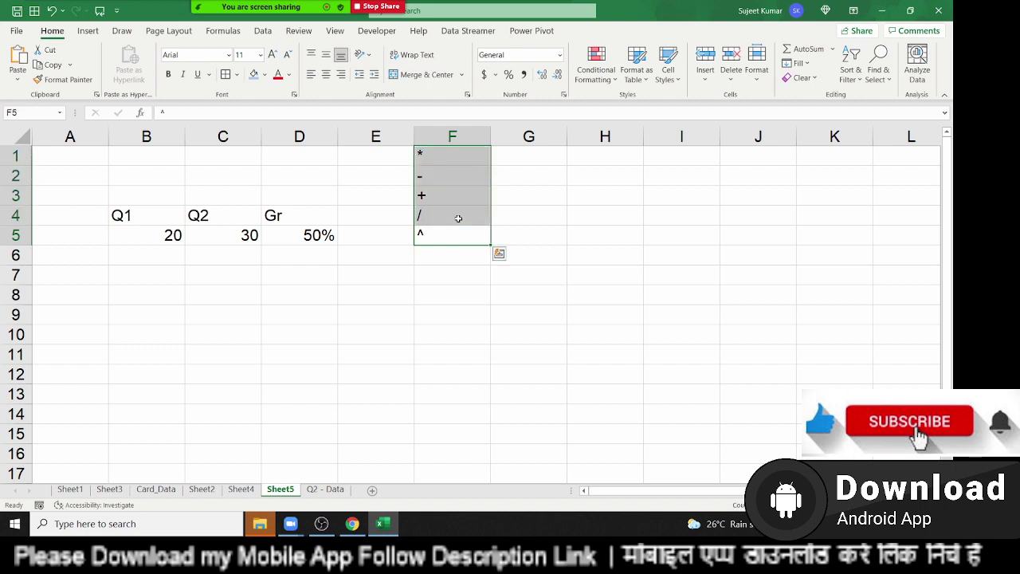
Enter the comparison operators =, >, <, >=, <=, <> in G1:G6
key("Right")
key("Up")
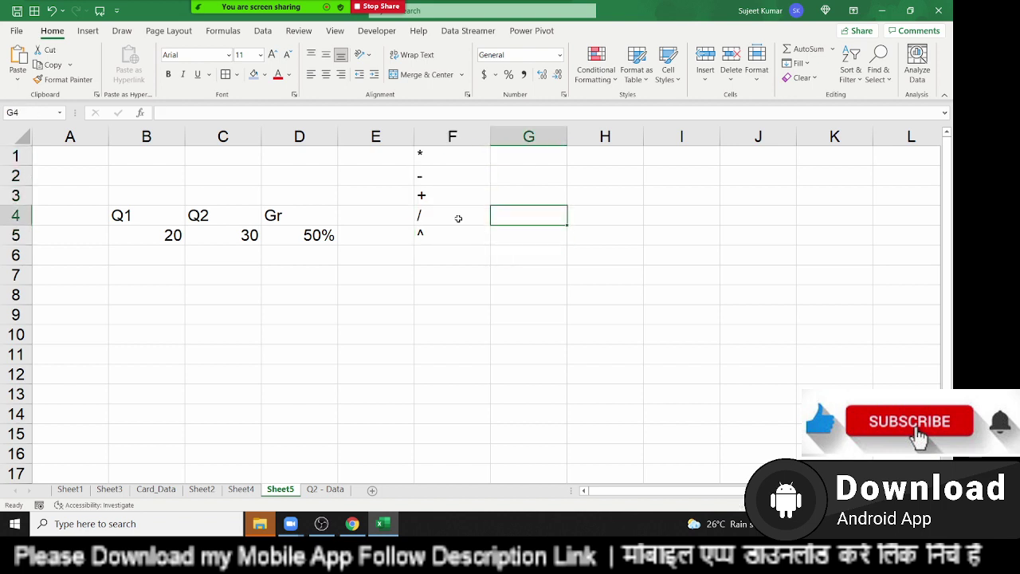
key("ctrl+Up")
type("=")
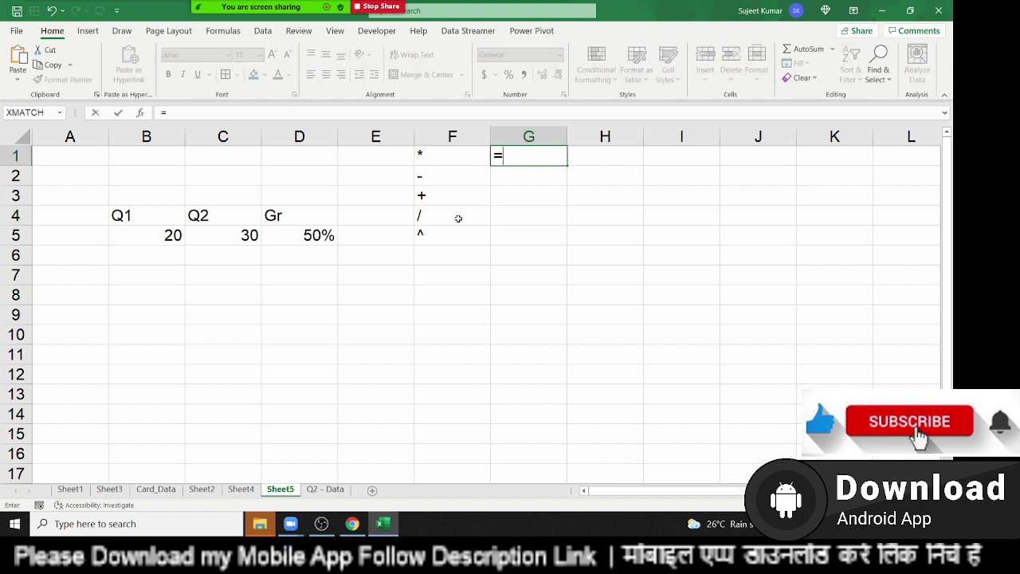
key("Return")
type(">")
key("Return")
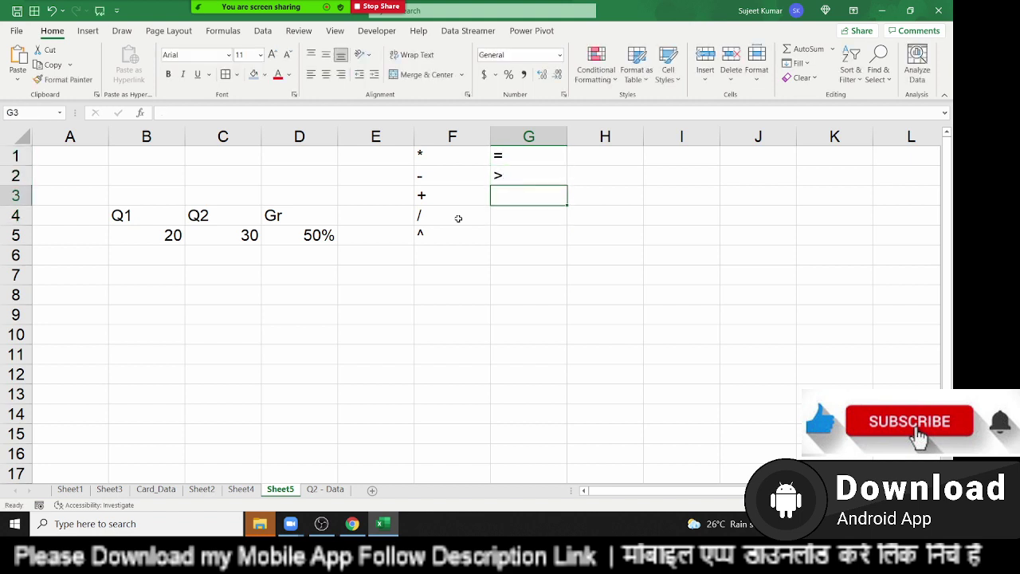
type("<")
key("Return")
type(">")
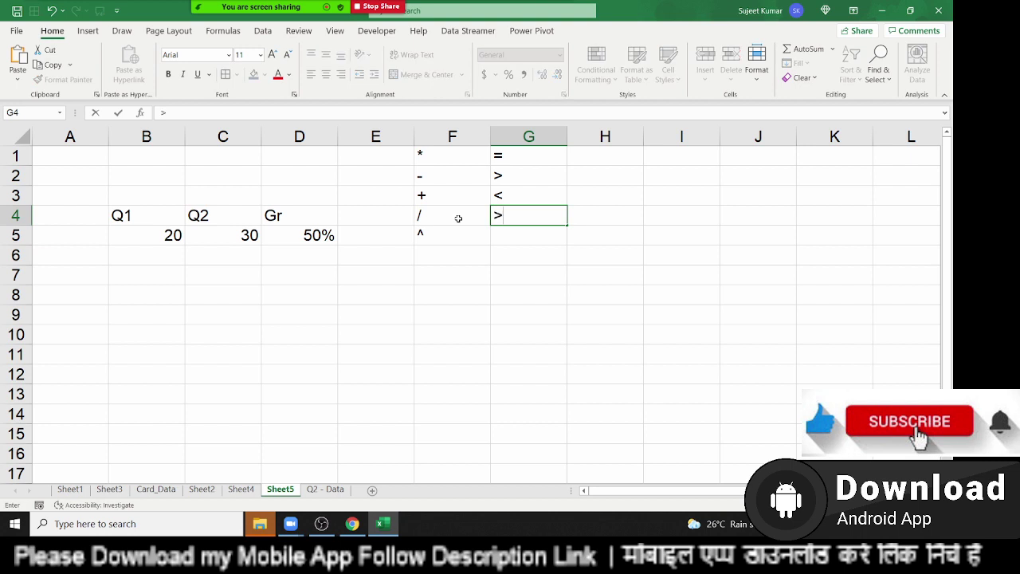
type("=")
key("Return")
type("<")
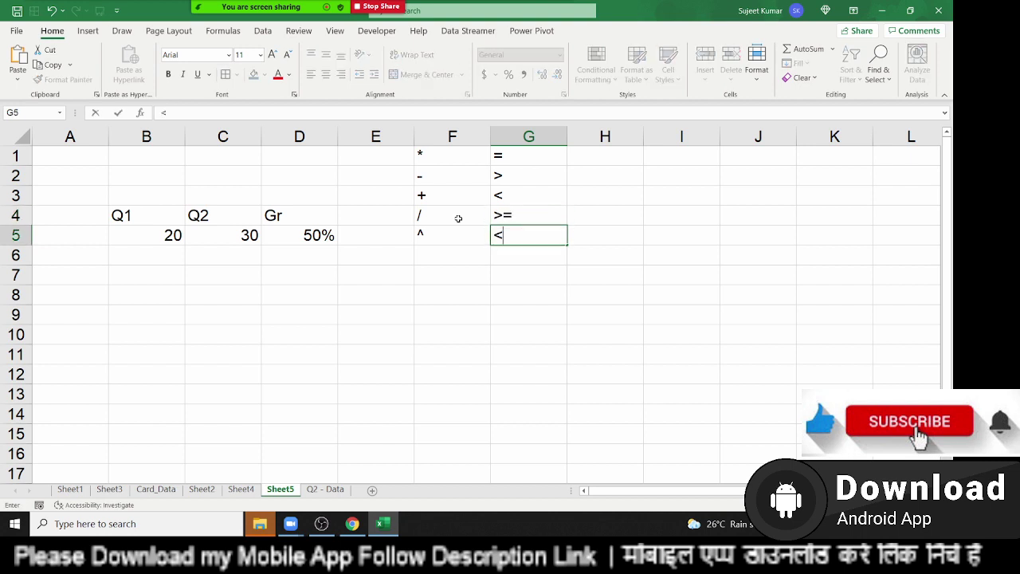
type("=")
key("Return")
type("<>")
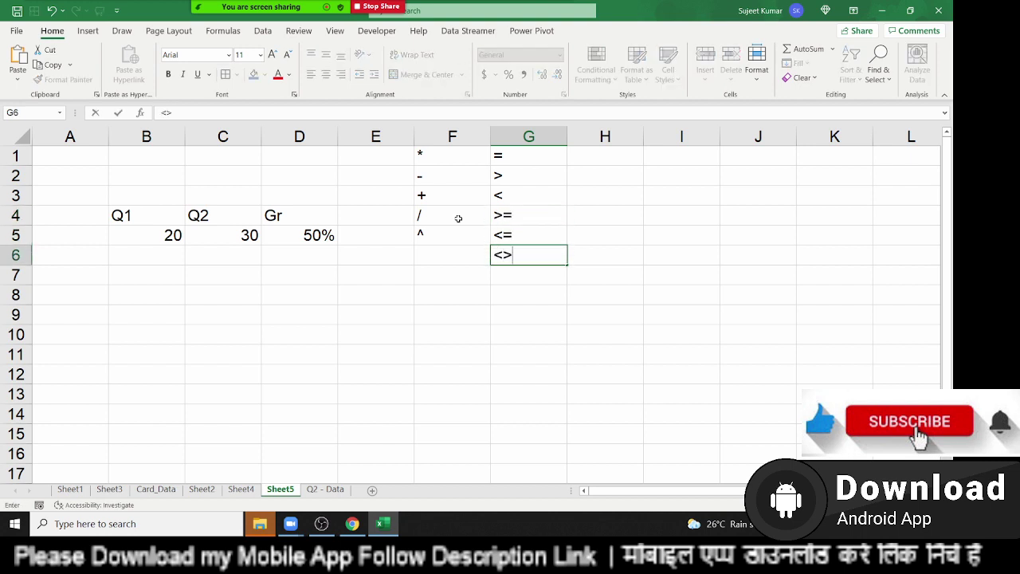
key("Return")
key("Up")
key("shift+Up")
key("shift+Up")
key("shift+Up")
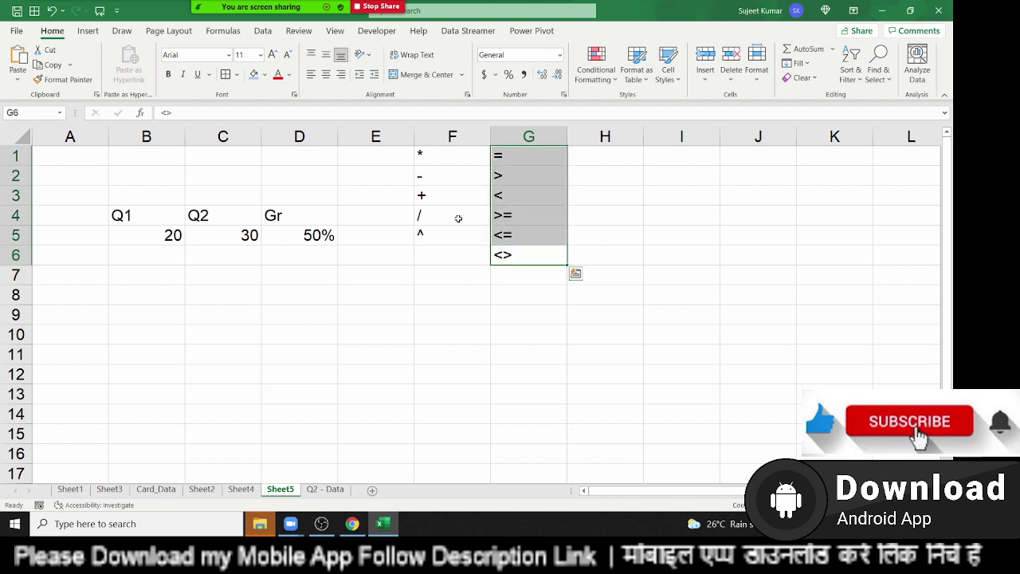
key("Down")
key("Down")
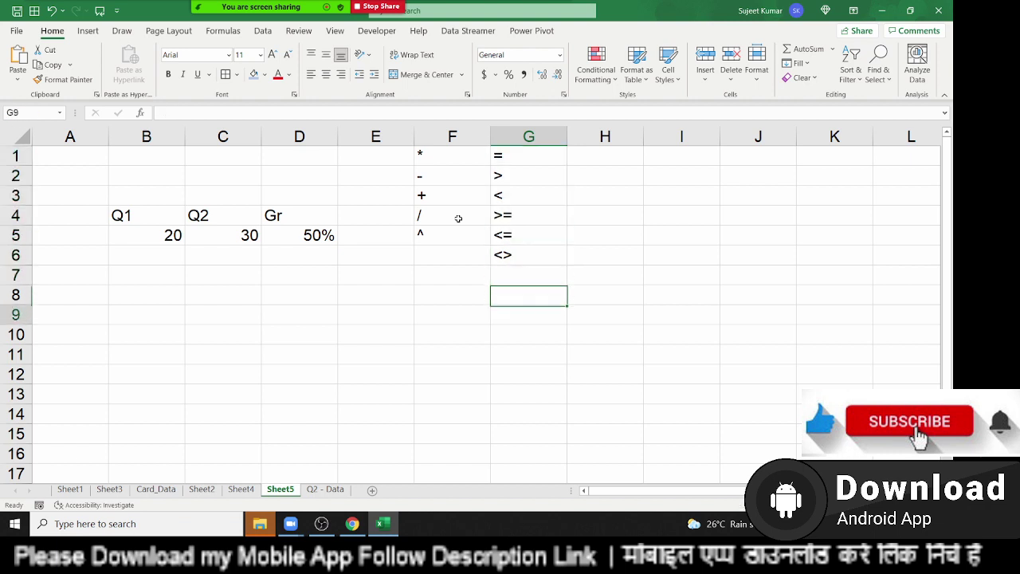
key("Down")
key("Down")
key("Down")
Type 85, 36, 52, 36, 45, 85, 36, 96 and 32 into A7:A15
scroll(458, 219, "up", 2)
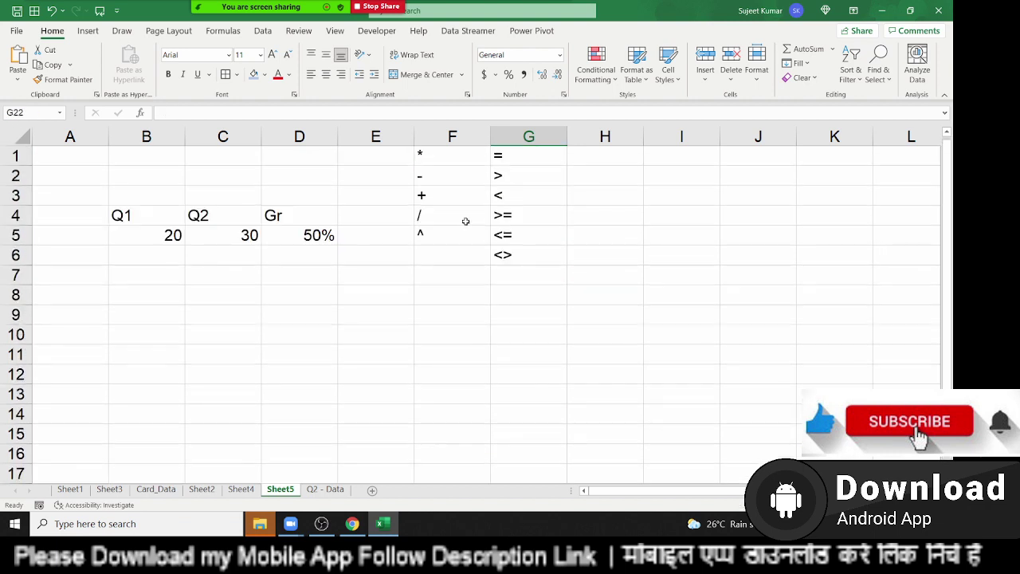
left_click(84, 281)
type("85")
key("Return")
type("36")
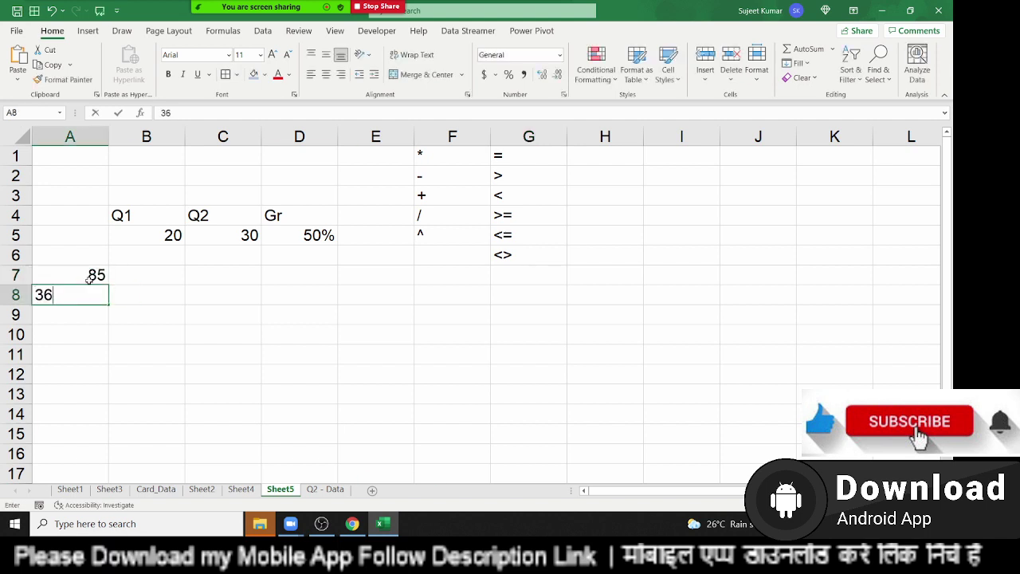
key("Return")
type("52 36 45 ")
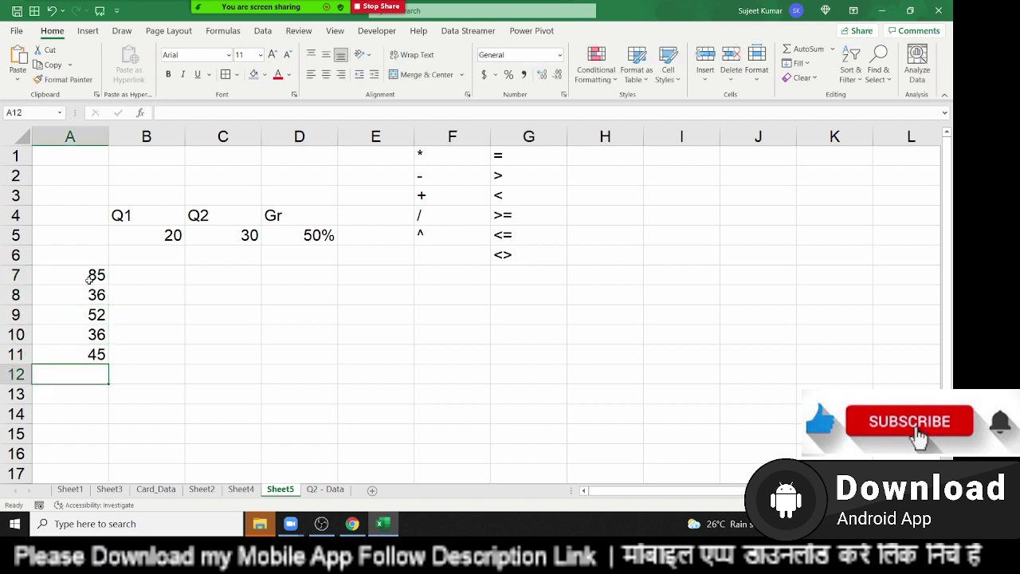
type("85 36 96")
key("Return")
type("32")
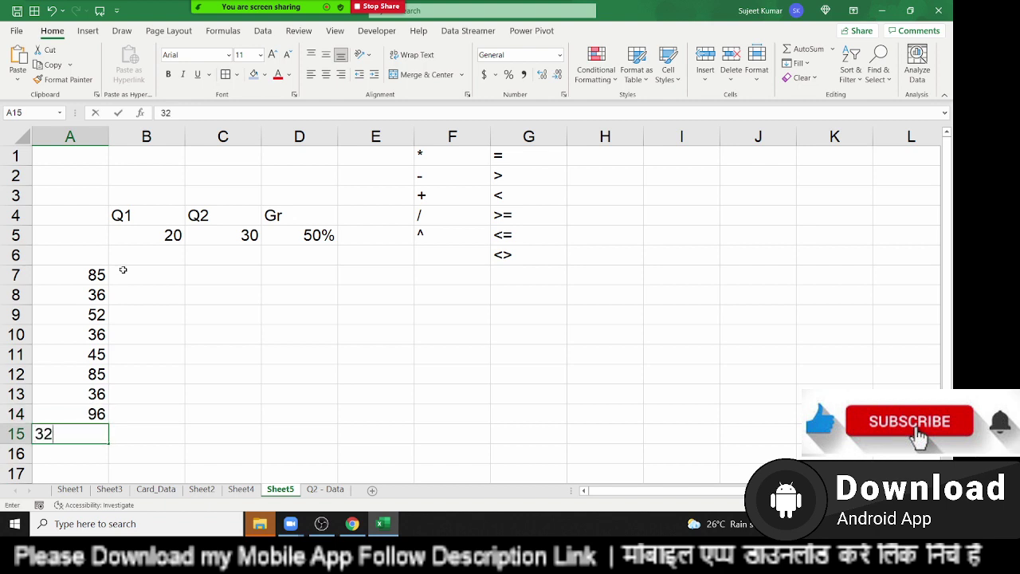
key("Return")
key("Up")
key("ctrl+Up")
key("Right")
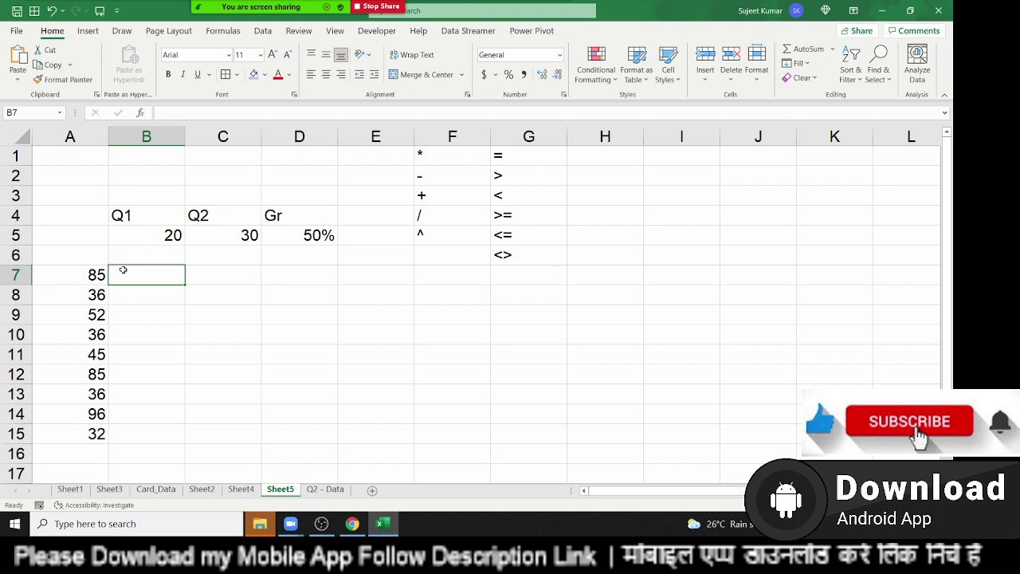
Enter =A7>50 in B7 and fill it down to B15
type("=")
key("Left")
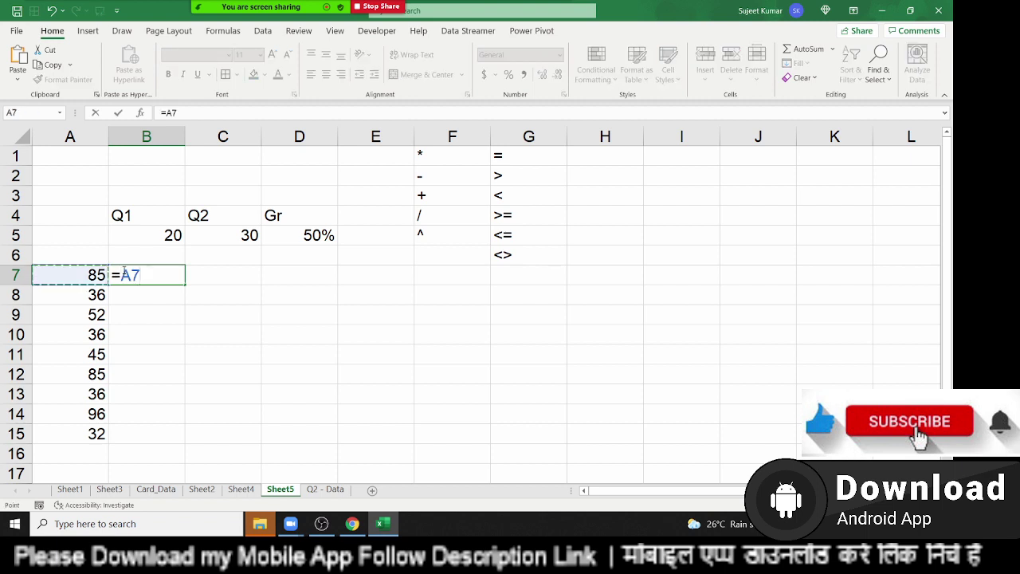
type(">50")
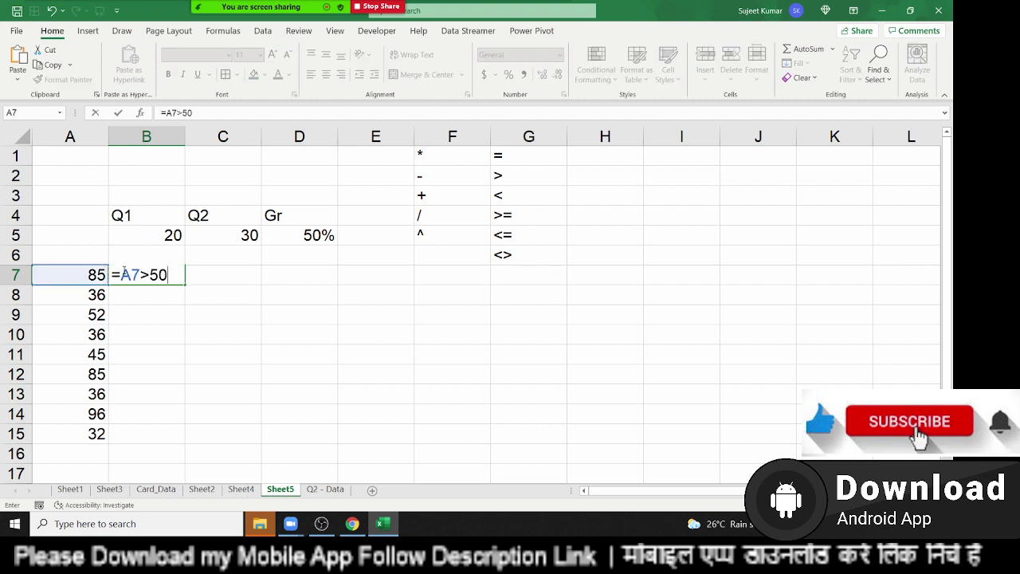
key("Return")
left_click(123, 273)
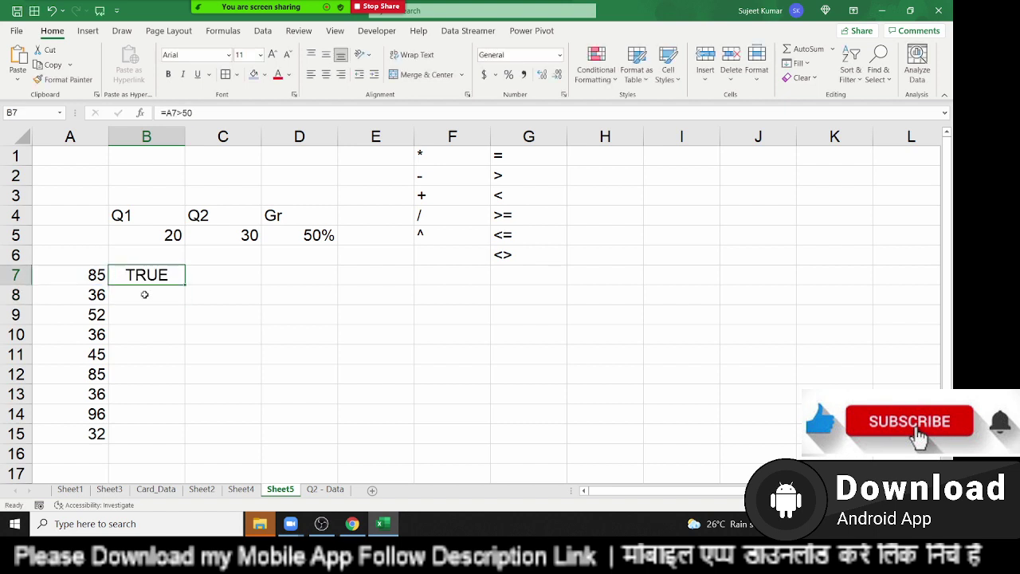
left_click_drag(188, 285, 185, 282)
double_click(185, 283)
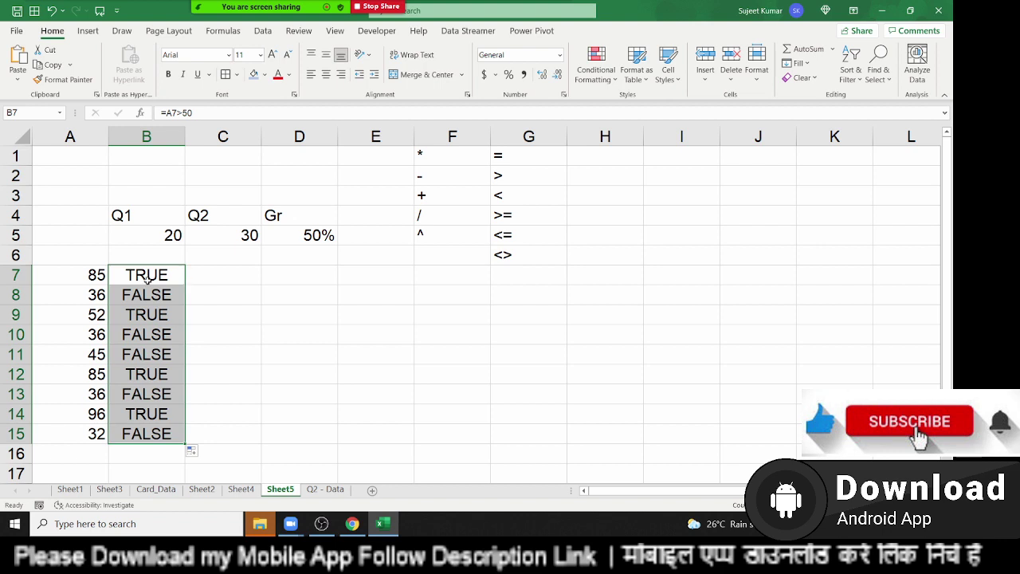
Inspect the B7 and B8 formulas to check their relative A7/A8 references
double_click(147, 277)
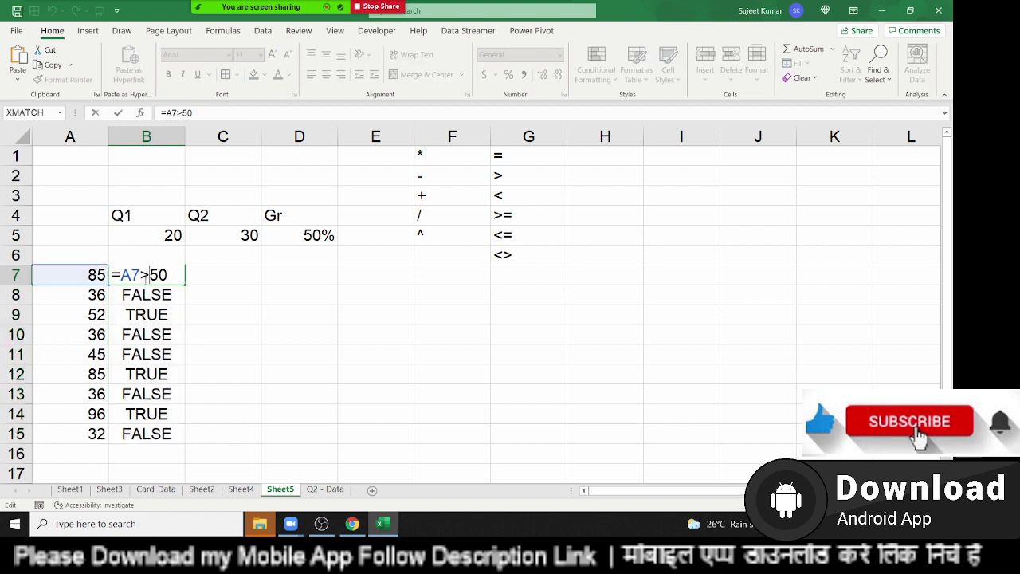
key("Return")
double_click(132, 295)
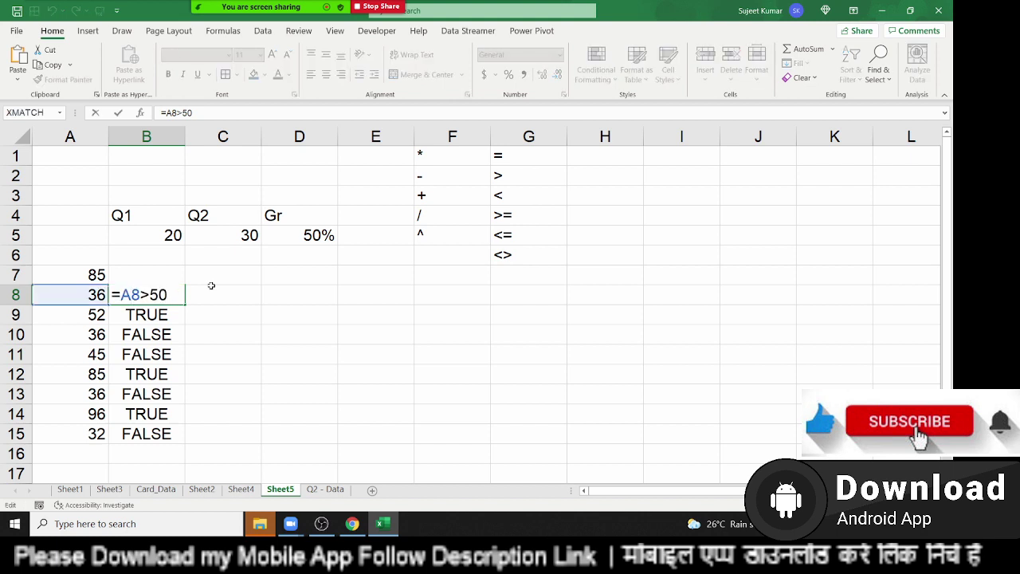
key("ctrl+Return")
key("ctrl+Down")
key("ctrl+Up")
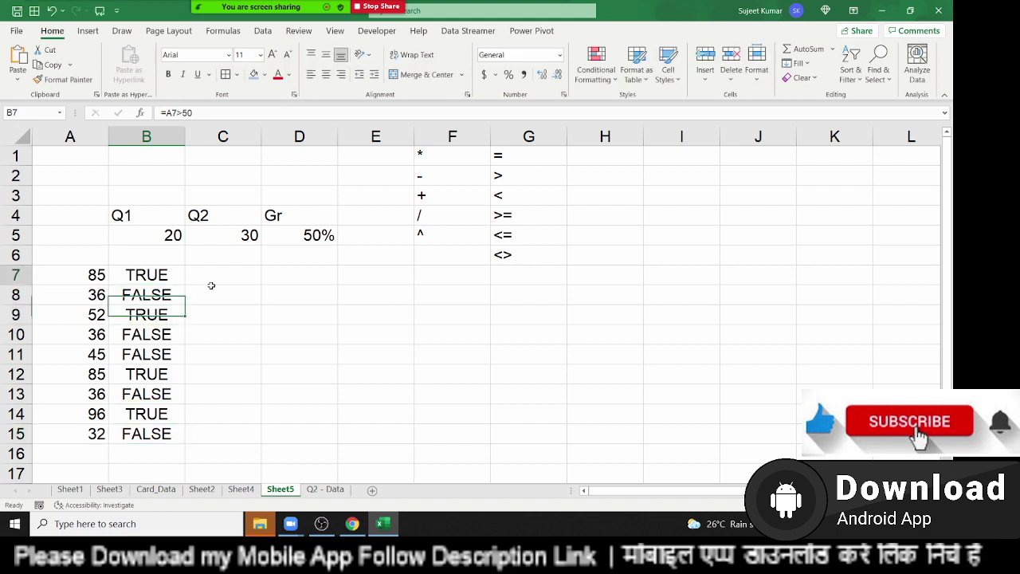
key("Up")
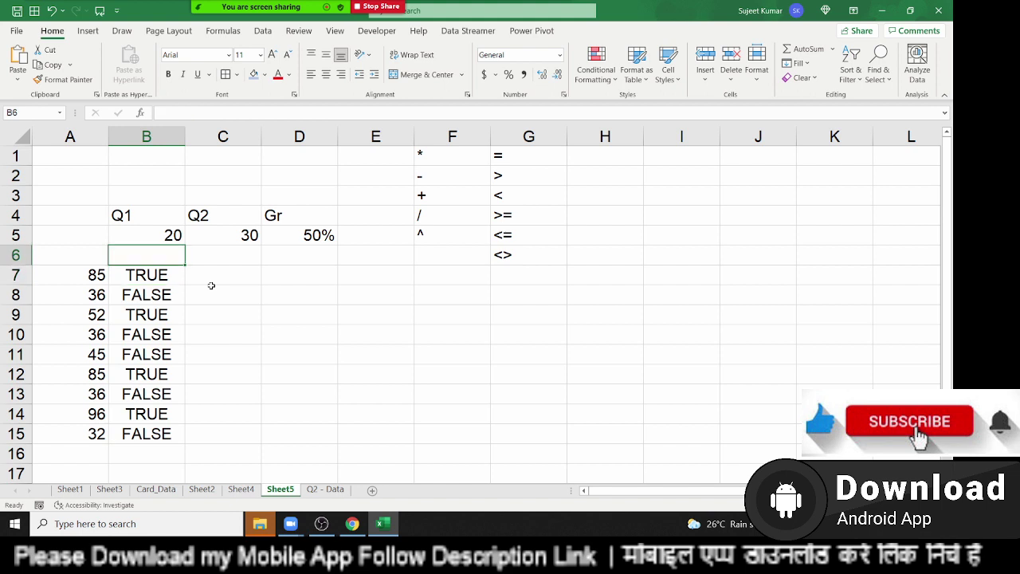
left_click(211, 283)
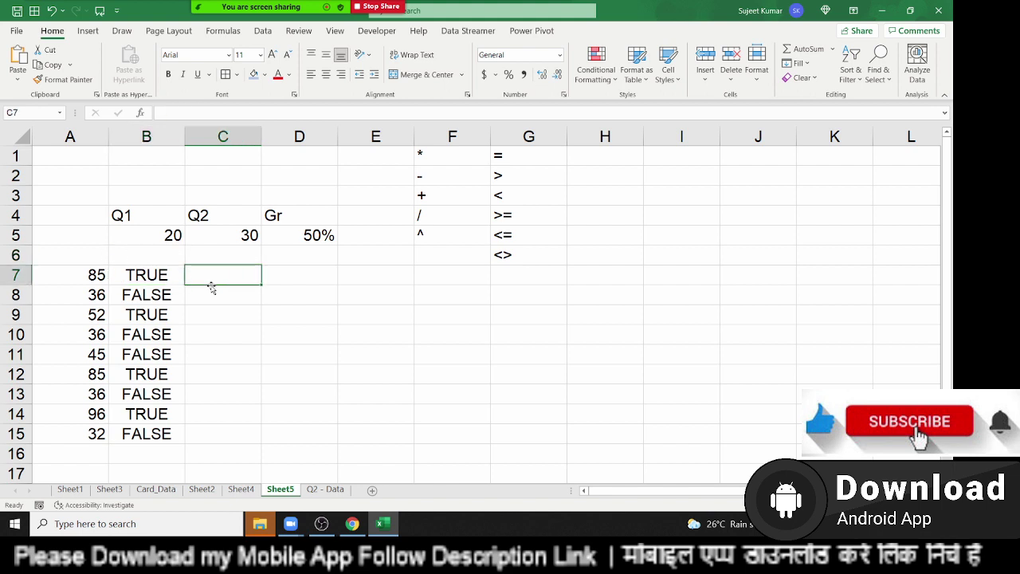
Enter =IF(B7,"OK","Pending") in C7 so it shows OK
key("Left")
key("ctrl+shift+Down")
type("=if")
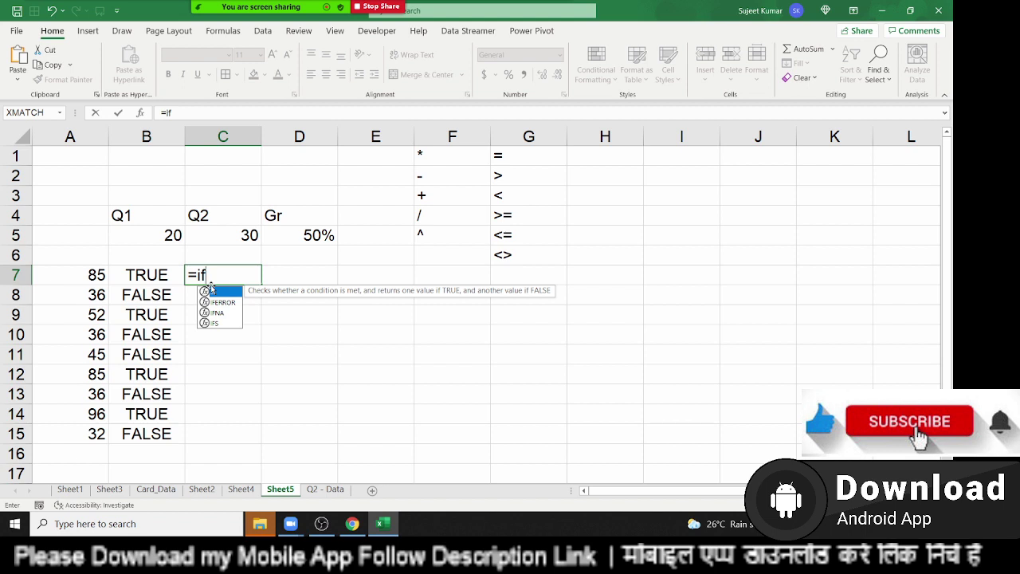
key("Tab")
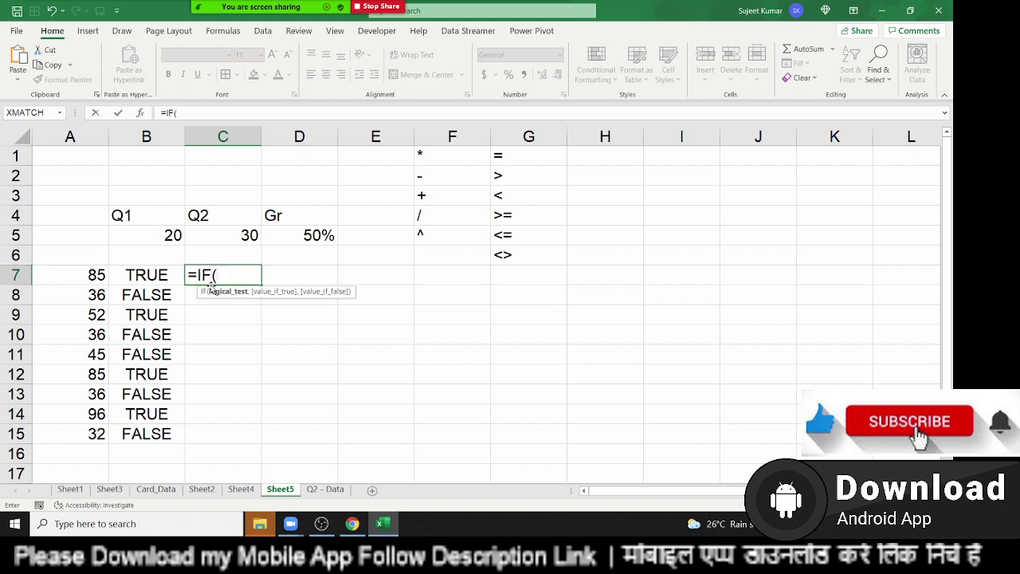
key("Left")
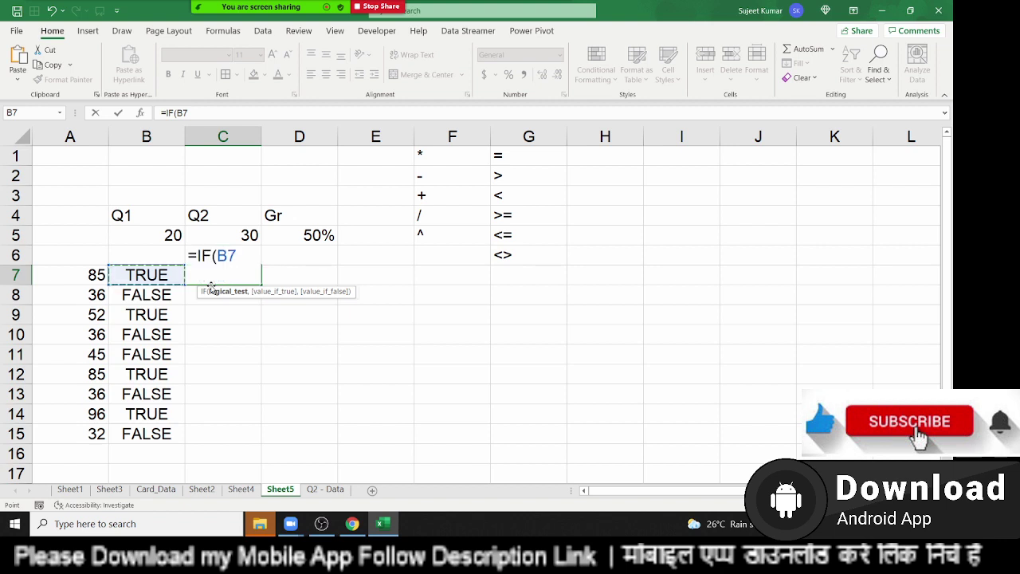
type(",")
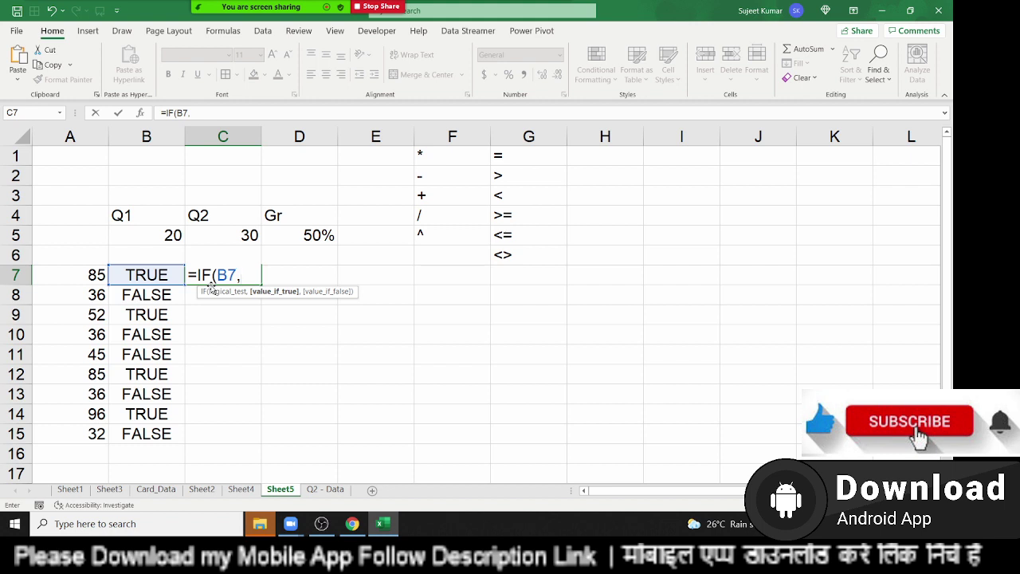
type("\"OK")
type("\",\"Pe")
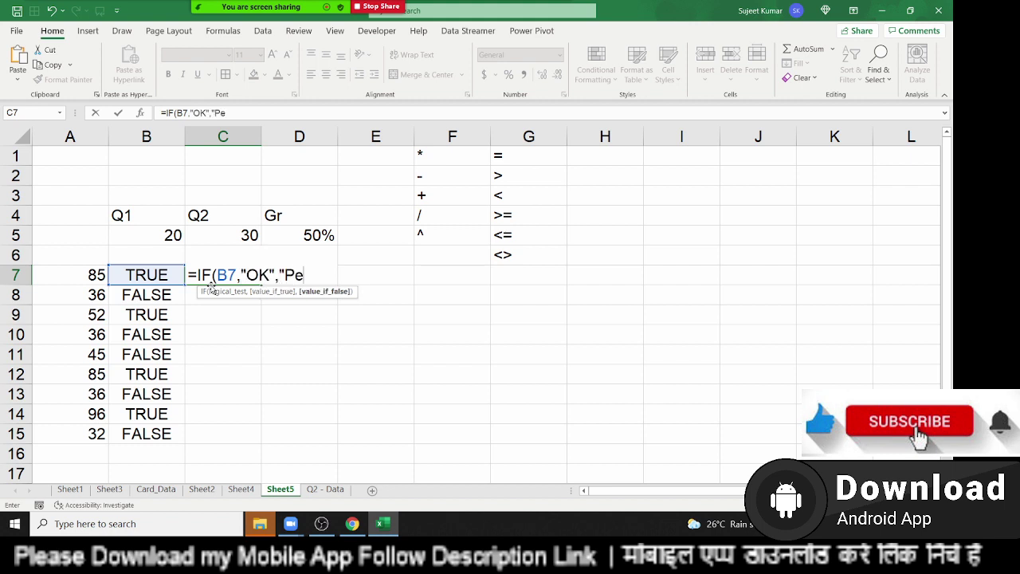
type("n ding")
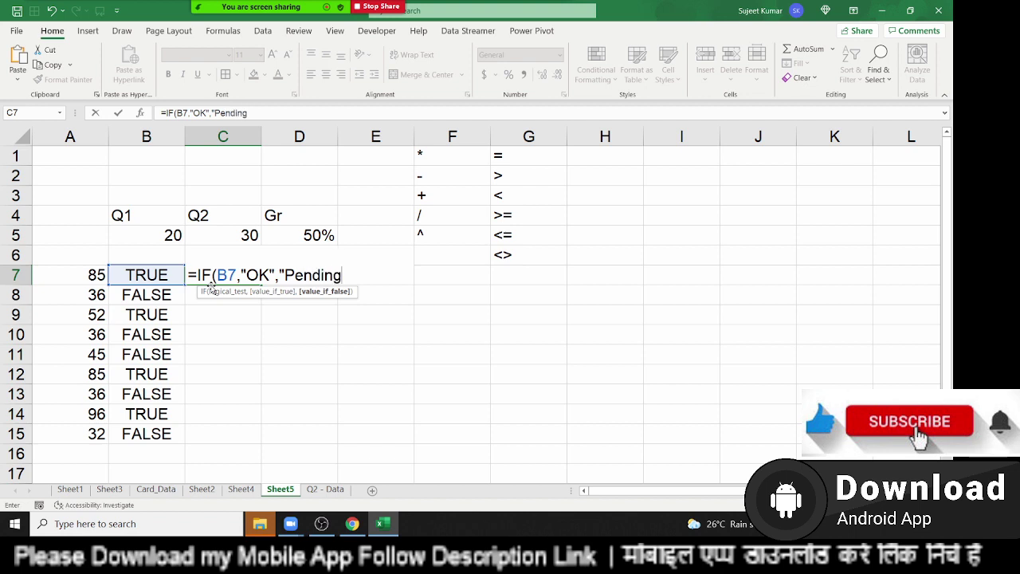
type("\"")
key("Return")
left_click(211, 283)
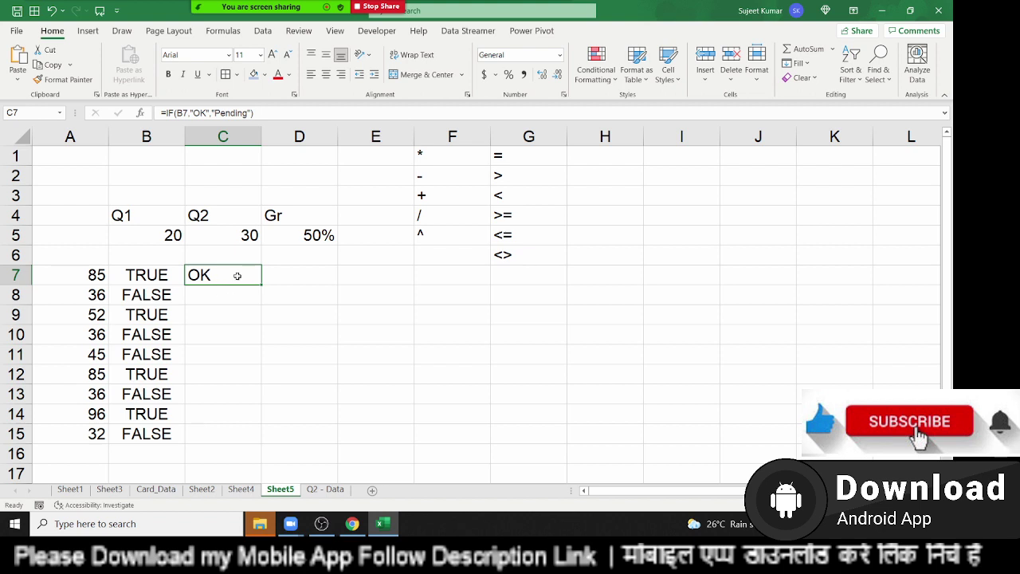
double_click(243, 275)
key("ctrl+Return")
Enter =IF(A8>=50,"OK","Penidng") in C8
left_click(224, 295)
type("=if")
key("Tab")
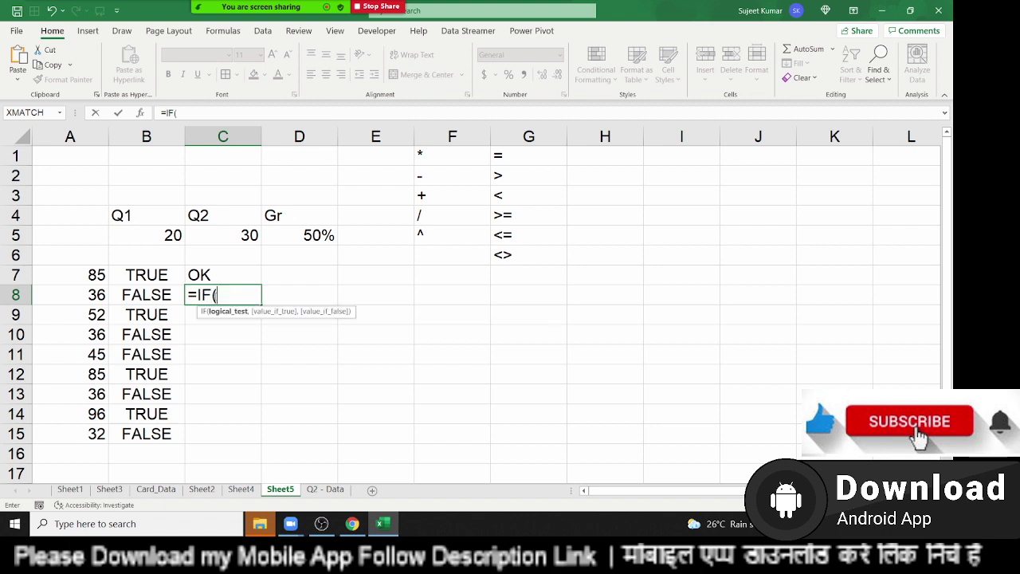
left_click(100, 294)
type(">")
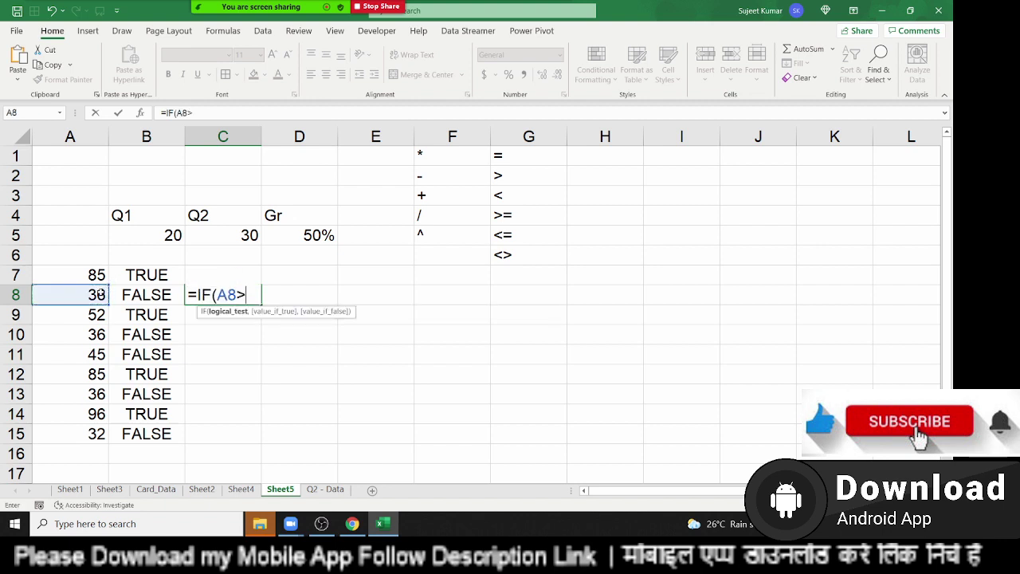
type("=50")
type(",\"")
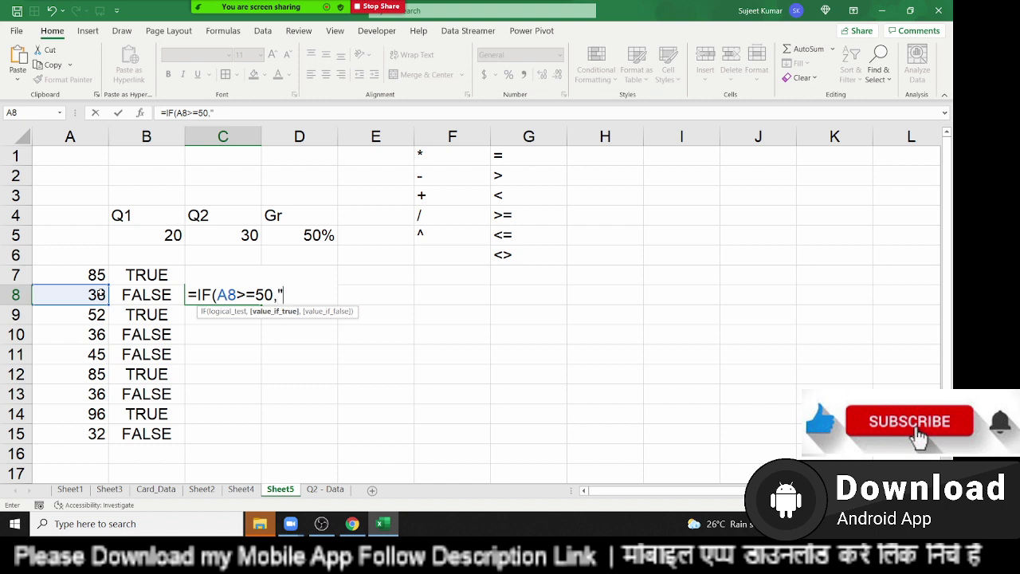
type("OK\",")
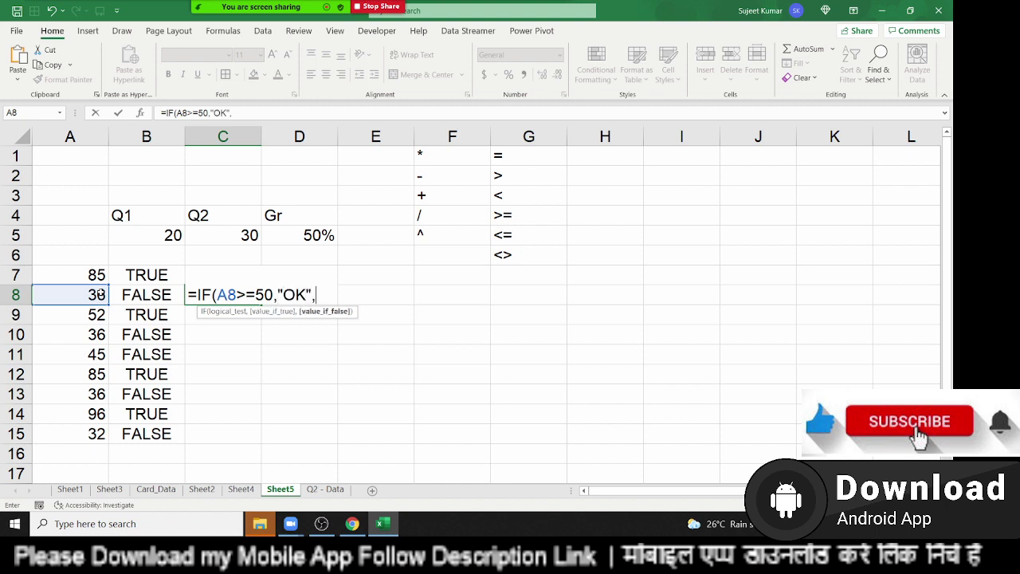
type("\"Penid")
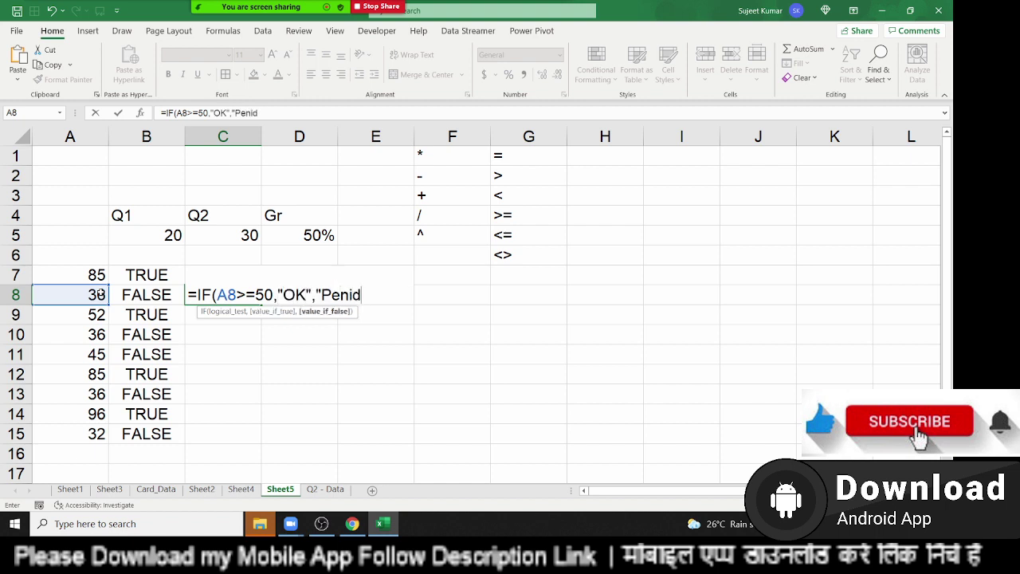
type("ng\")")
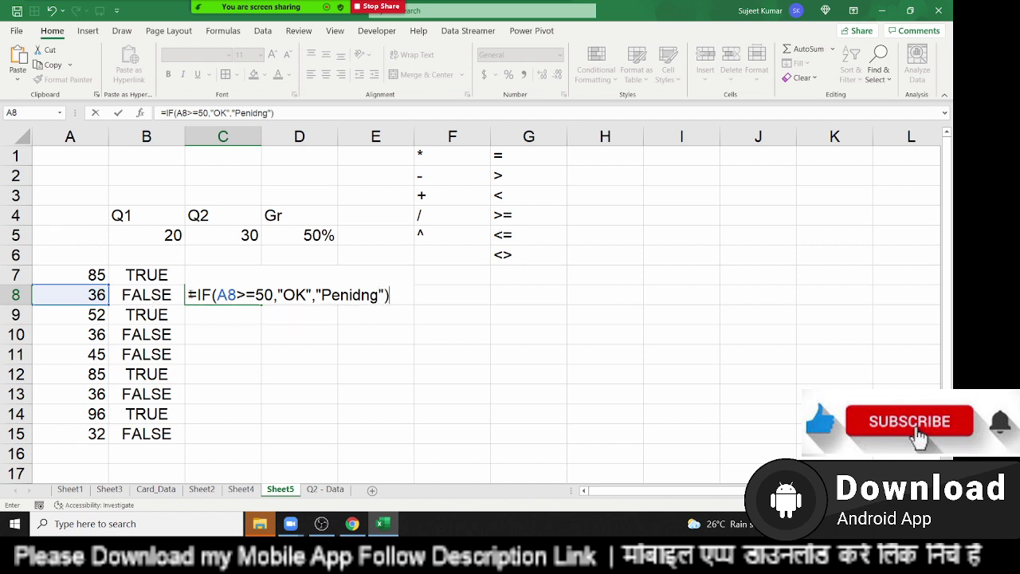
left_click_drag(213, 295, 274, 294)
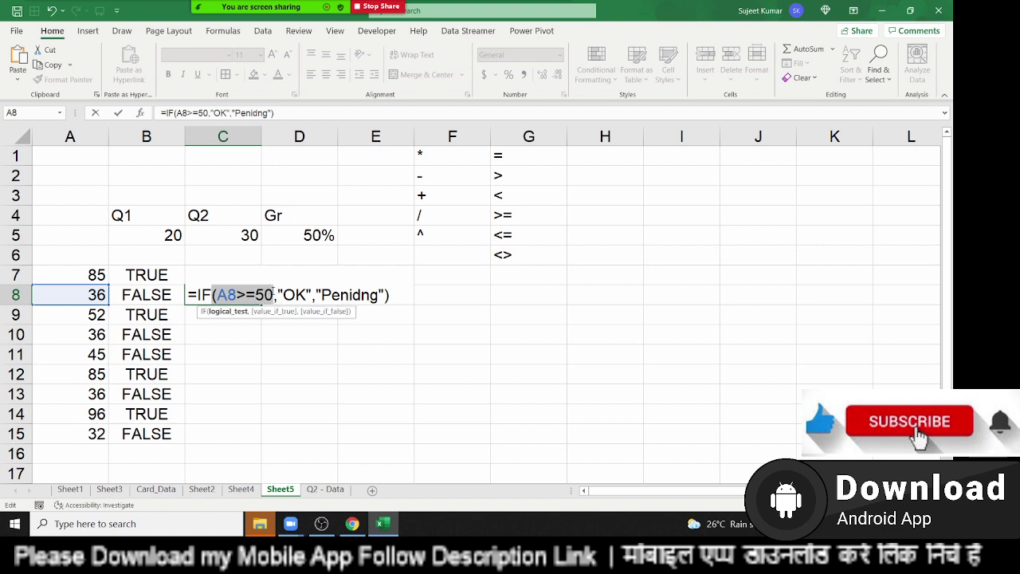
key("Return")
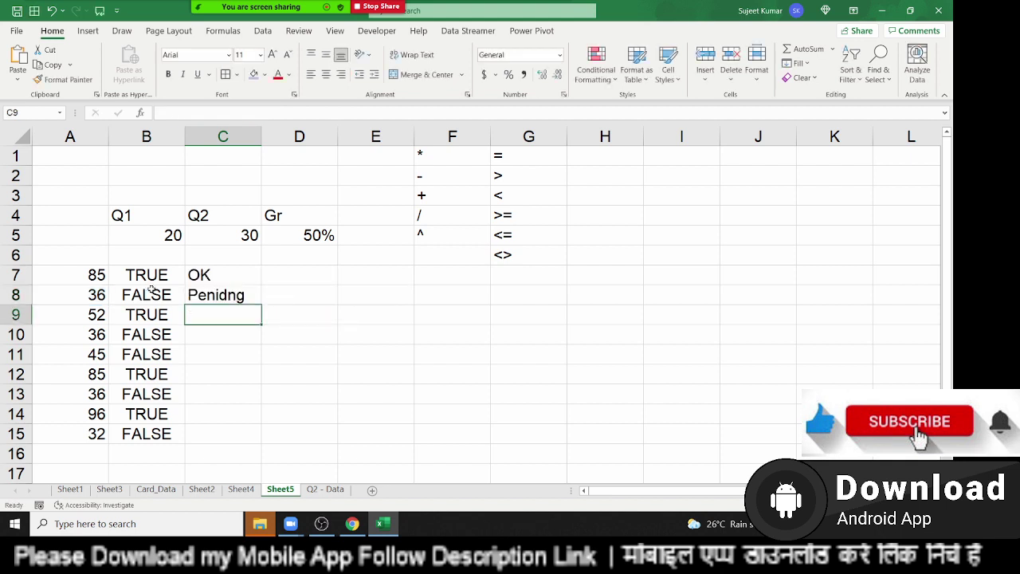
Select the column B results and briefly open and close Zoom's Participants list
left_click_drag(151, 281, 153, 410)
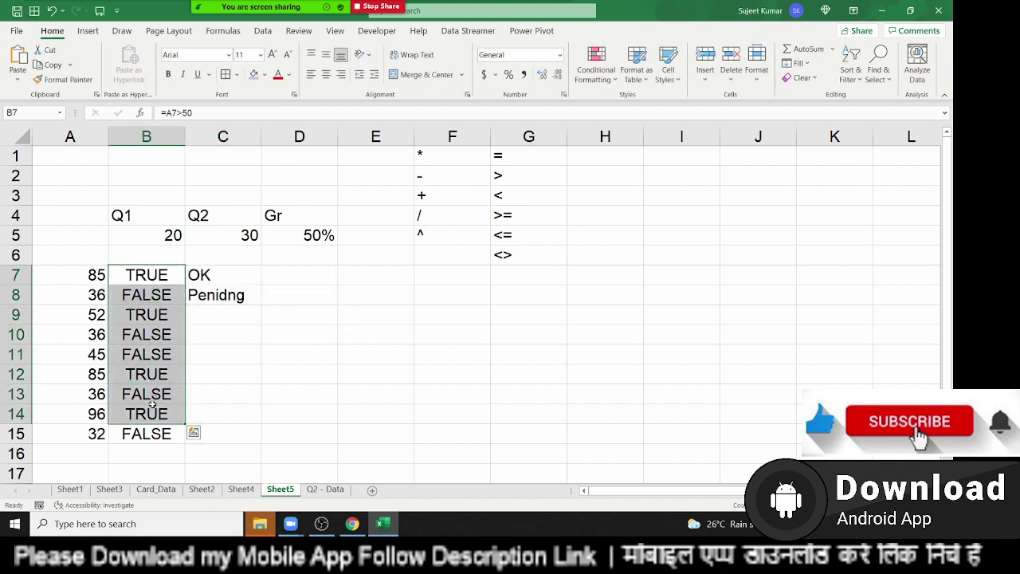
left_click(262, 16)
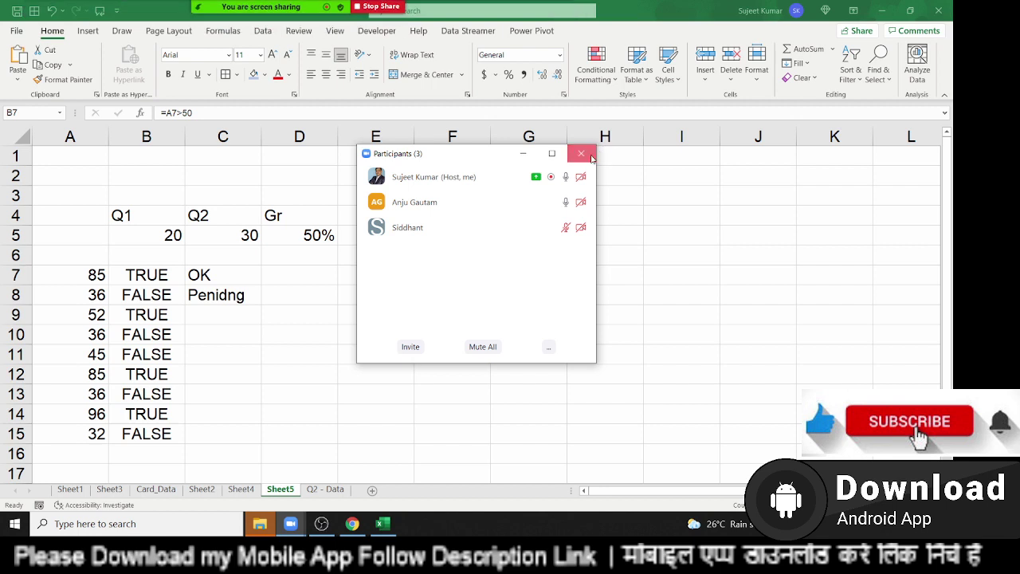
left_click(581, 153)
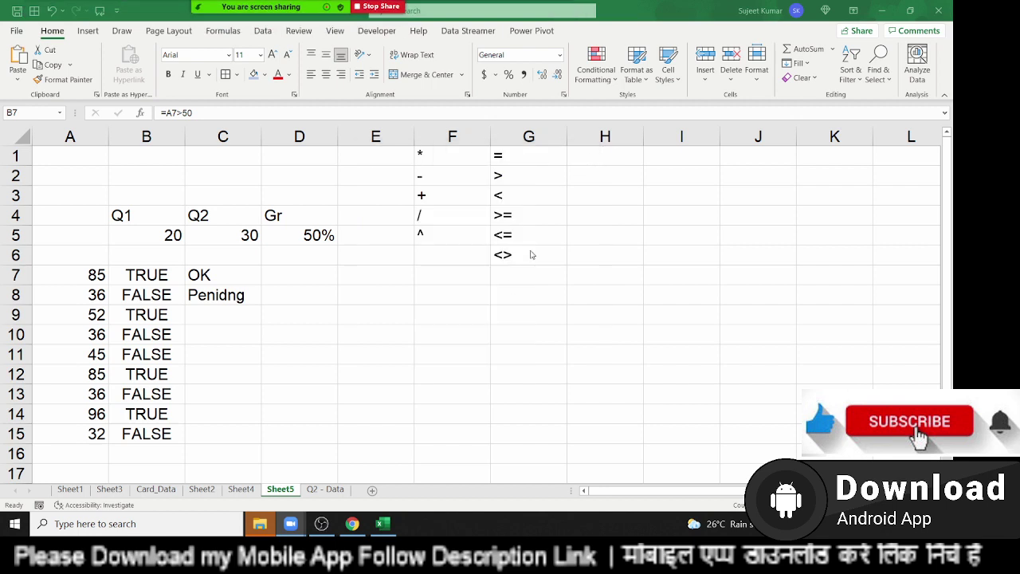
left_click(370, 495)
Add a new sheet with the header Name in A1 and Puja in A2
left_click(370, 492)
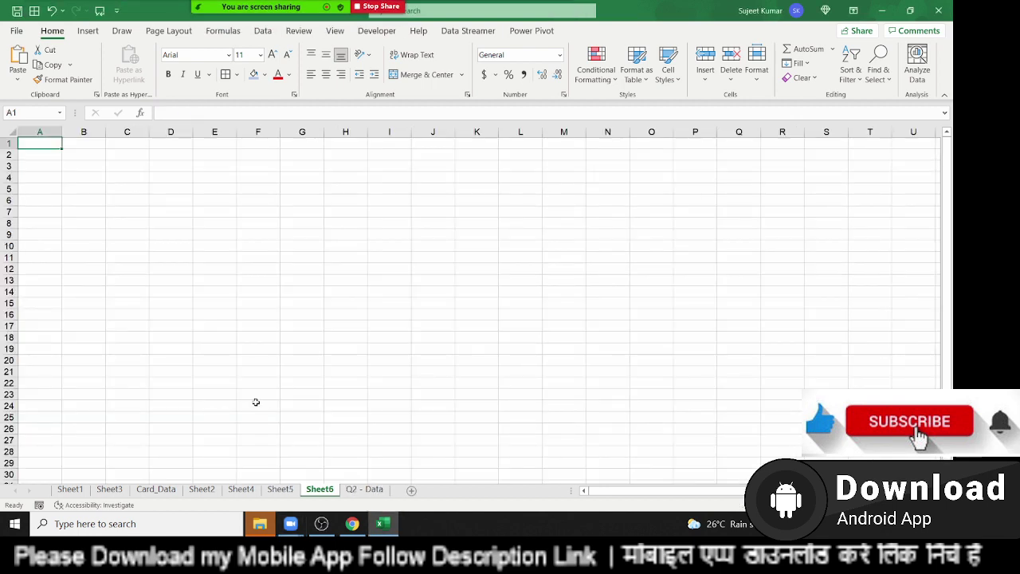
type("Name")
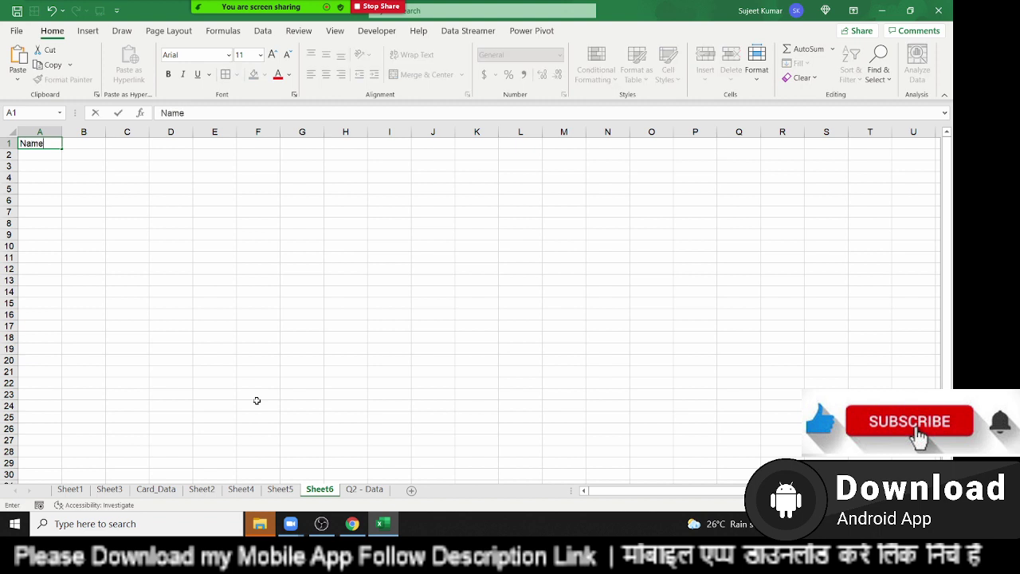
key("Return")
type("Puja")
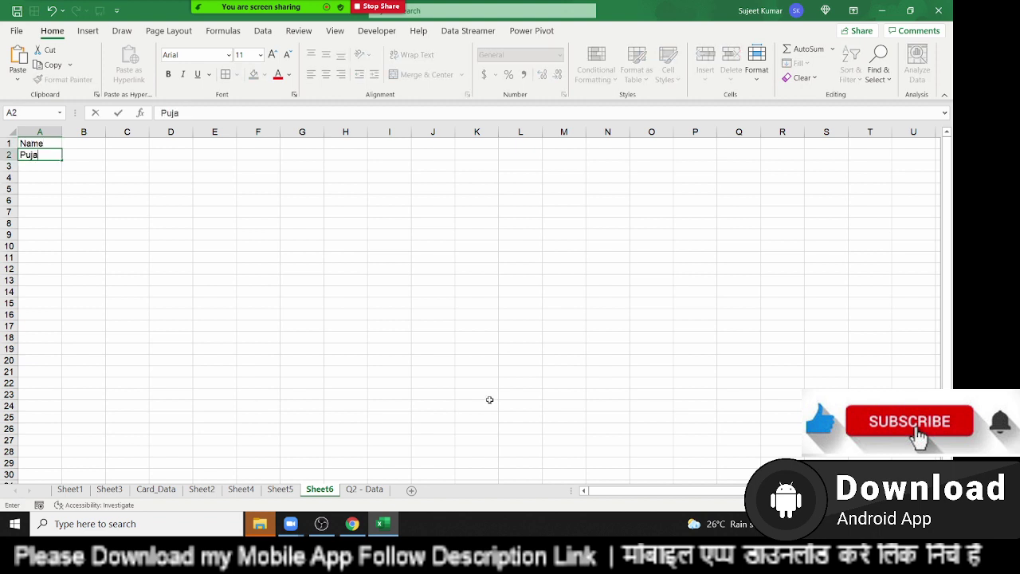
left_click(99, 233)
Fill the names down column A to row 72 and select the list A1:A72 for sorting
left_click(55, 146)
left_click(55, 154)
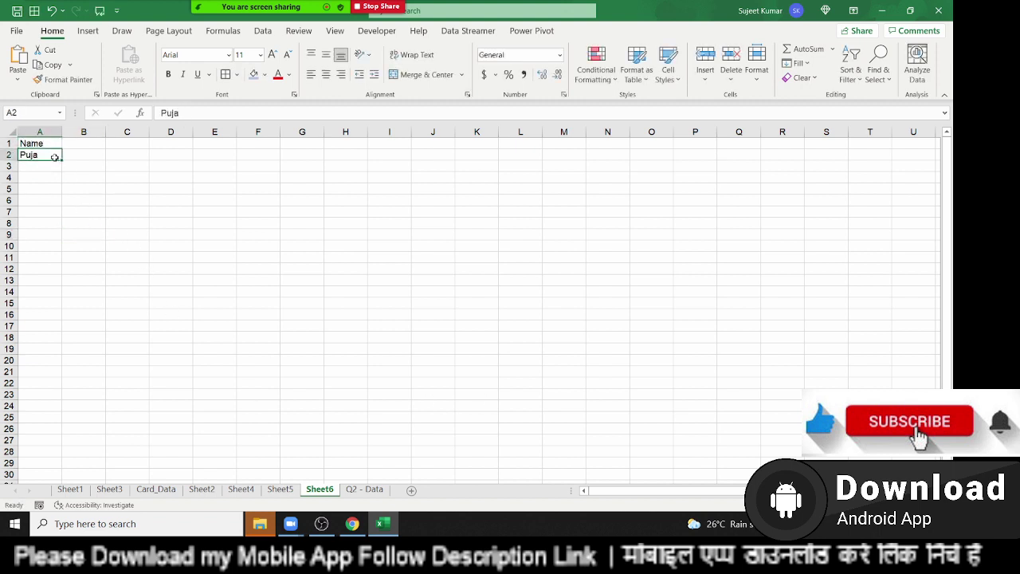
left_click_drag(61, 160, 45, 522)
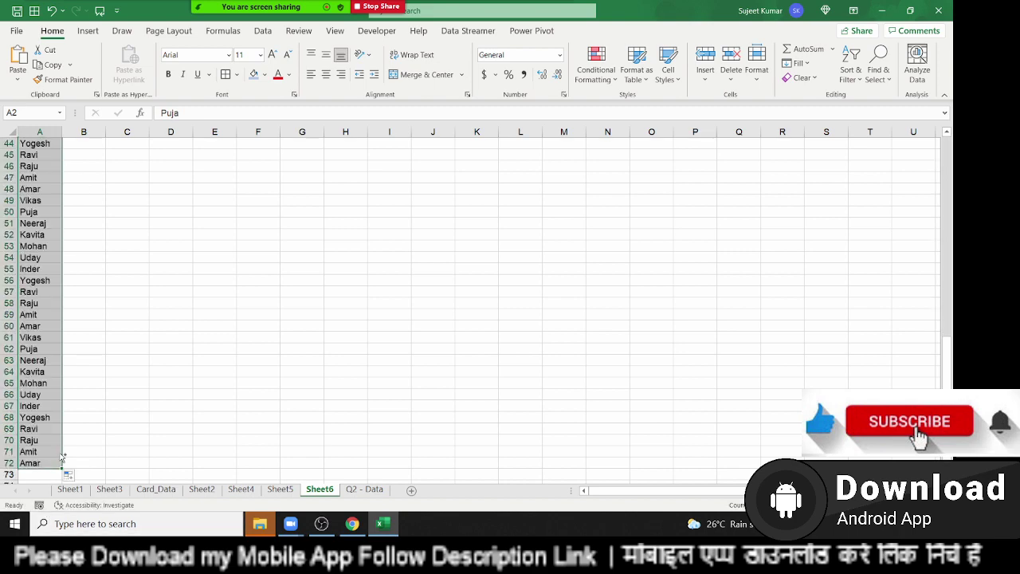
key("ctrl+Home")
key("Down")
key("Up")
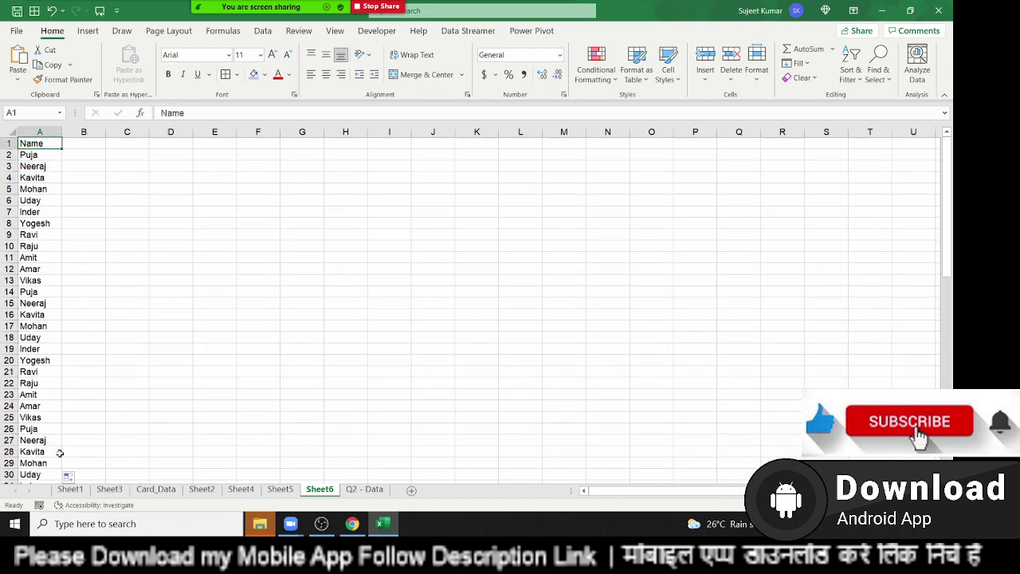
key("ctrl+shift+Down")
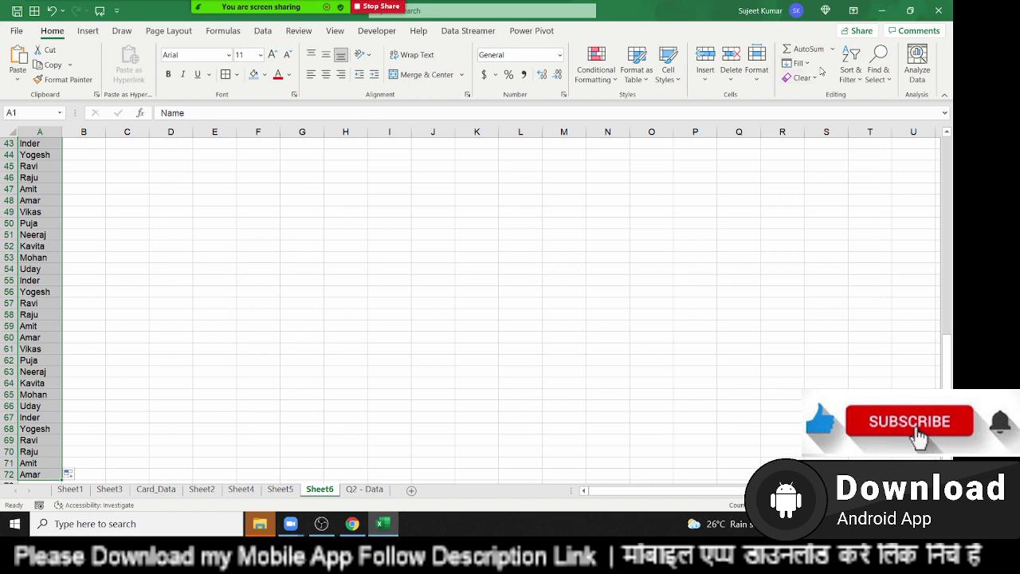
left_click(849, 73)
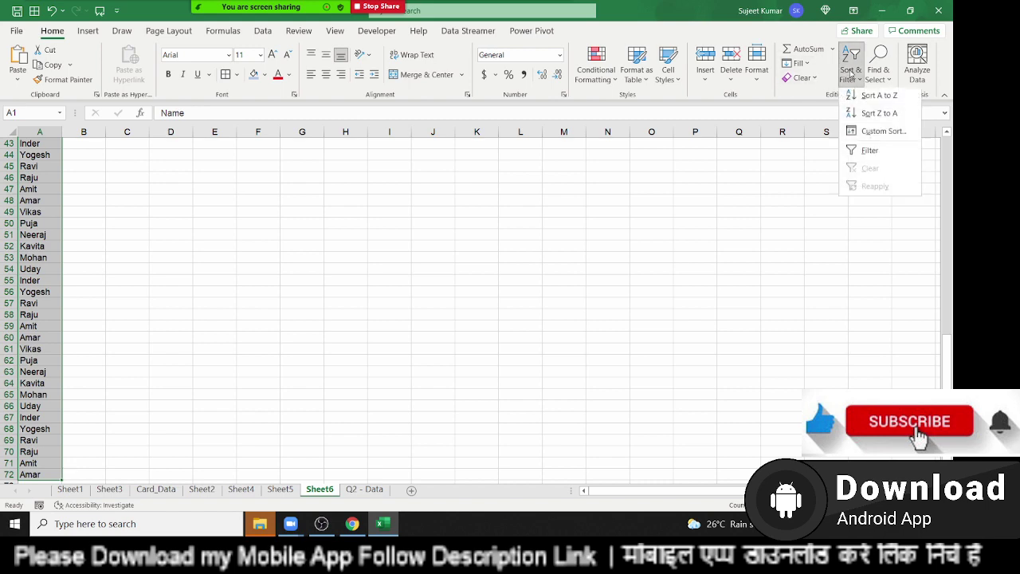
left_click(881, 133)
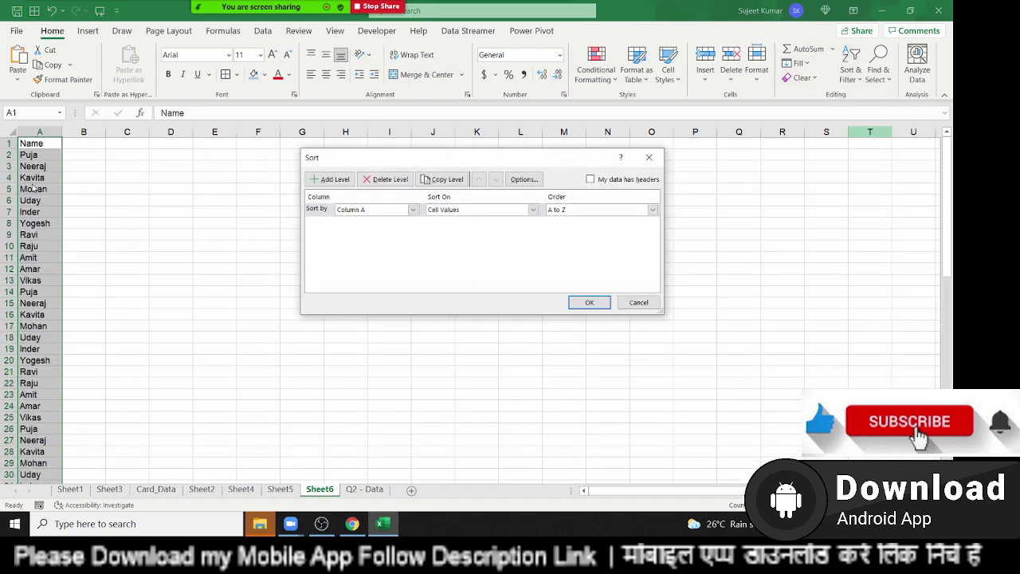
left_click(590, 180)
left_click(591, 303)
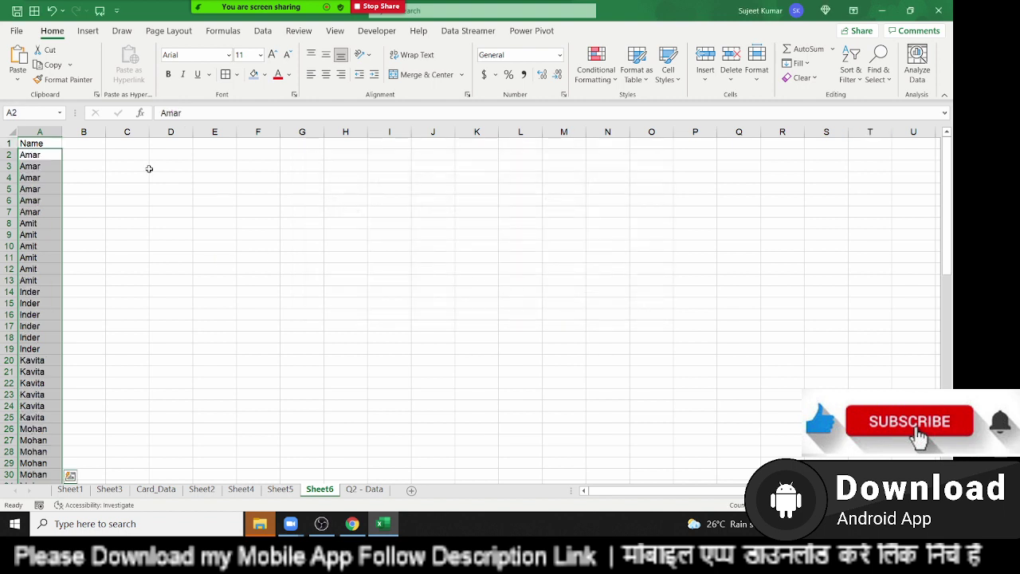
left_click(59, 260)
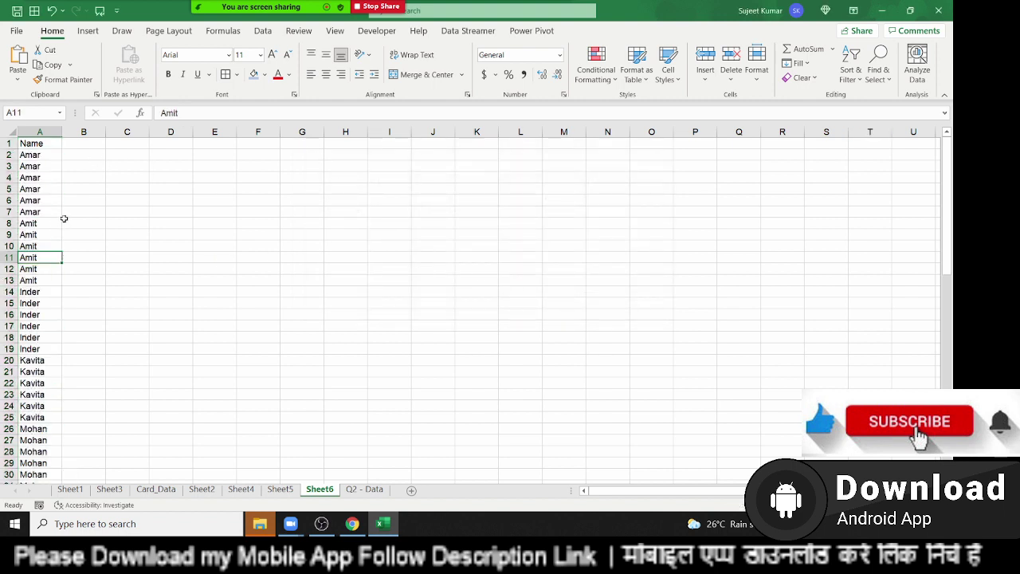
left_click(31, 158)
key("shift+Down")
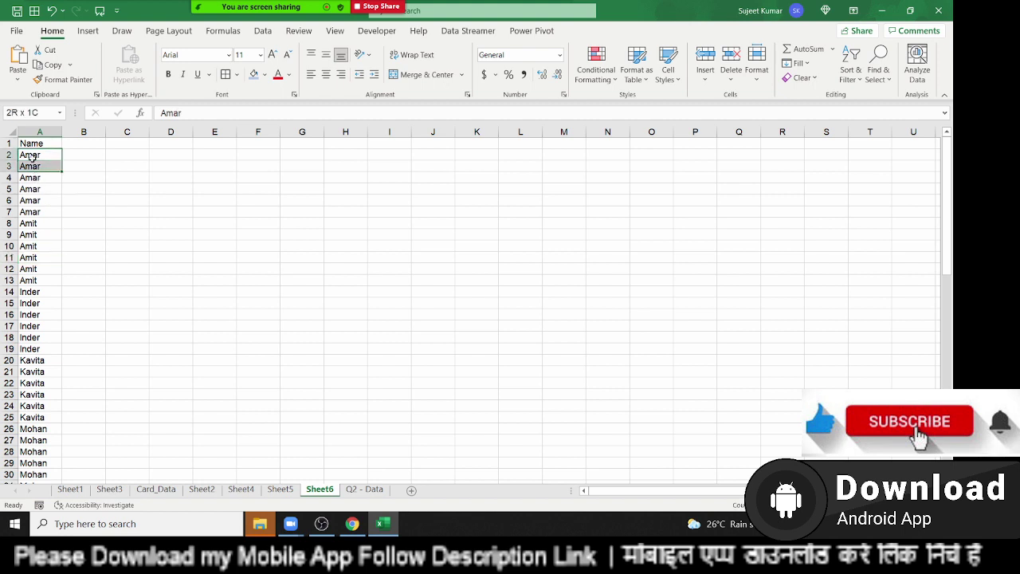
key("shift+Down")
key("shift+Down")
key("shift+Down")
key("shift+Down")
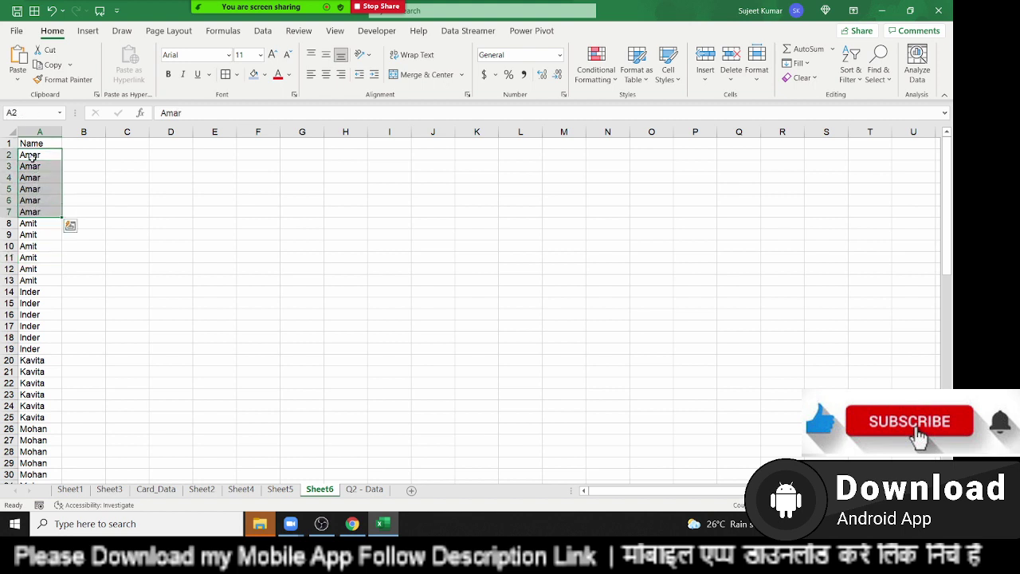
key("Right")
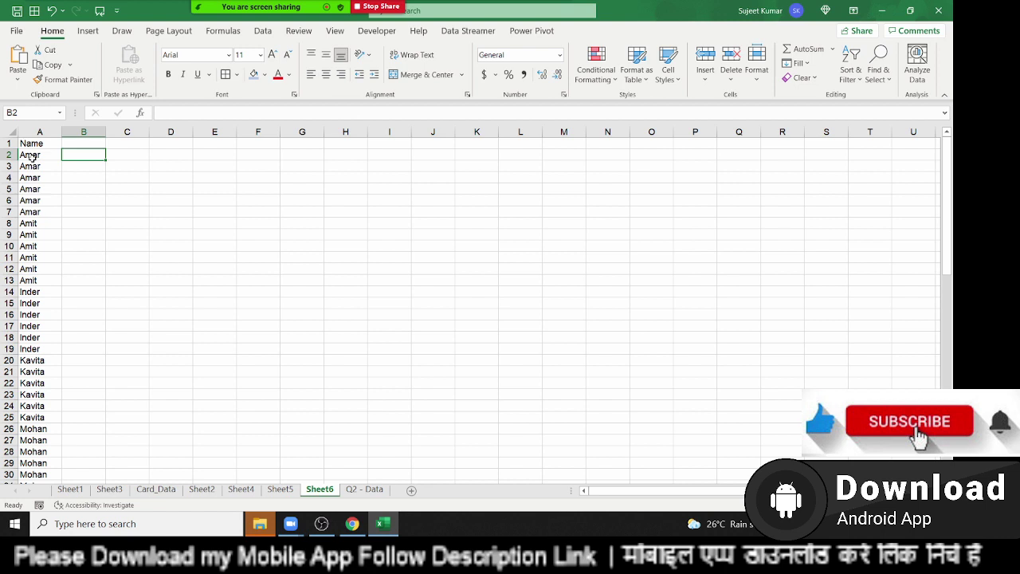
Enter U in B2 and fill D through B3:B7
type("U")
key("Return")
type("D")
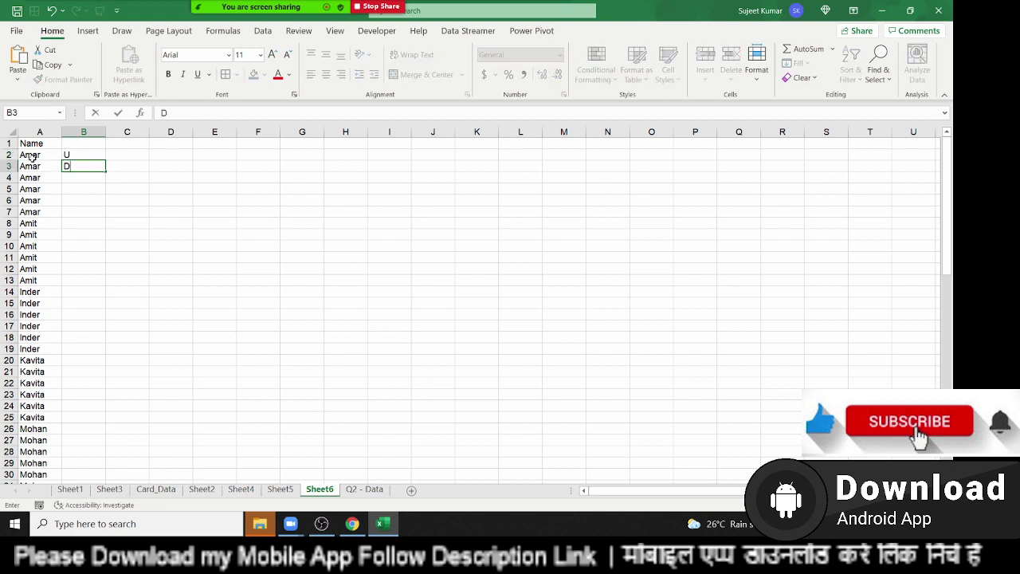
key("Return")
key("Up")
key("shift+Down")
key("shift+Down")
key("shift+Down")
key("shift+Down")
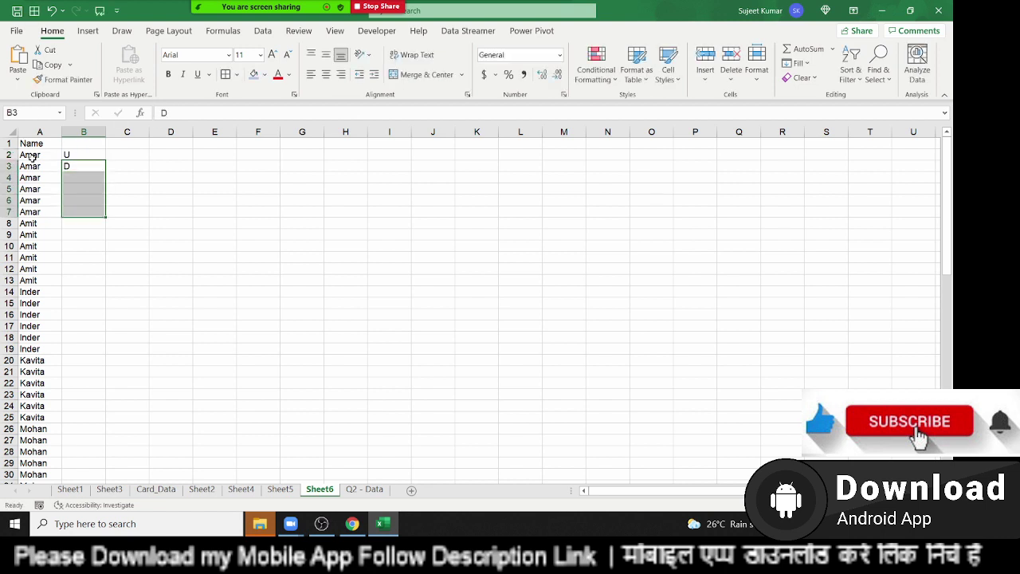
key("ctrl+d")
Clear the D values from B3:B7 and return to the first Amar in A2
key("Delete")
key("Left")
key("ctrl+Down")
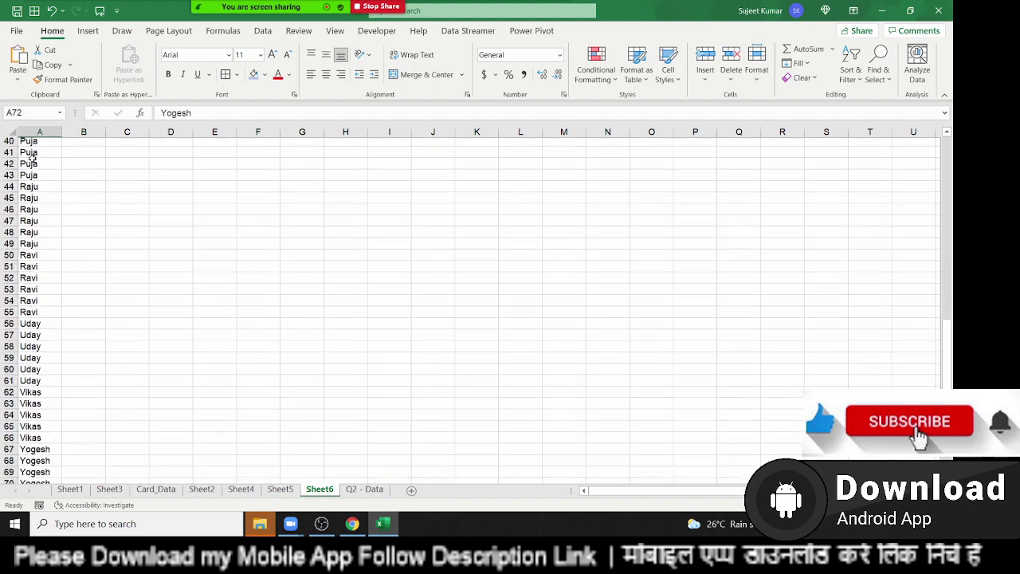
key("ctrl+Up")
key("Right")
key("Down")
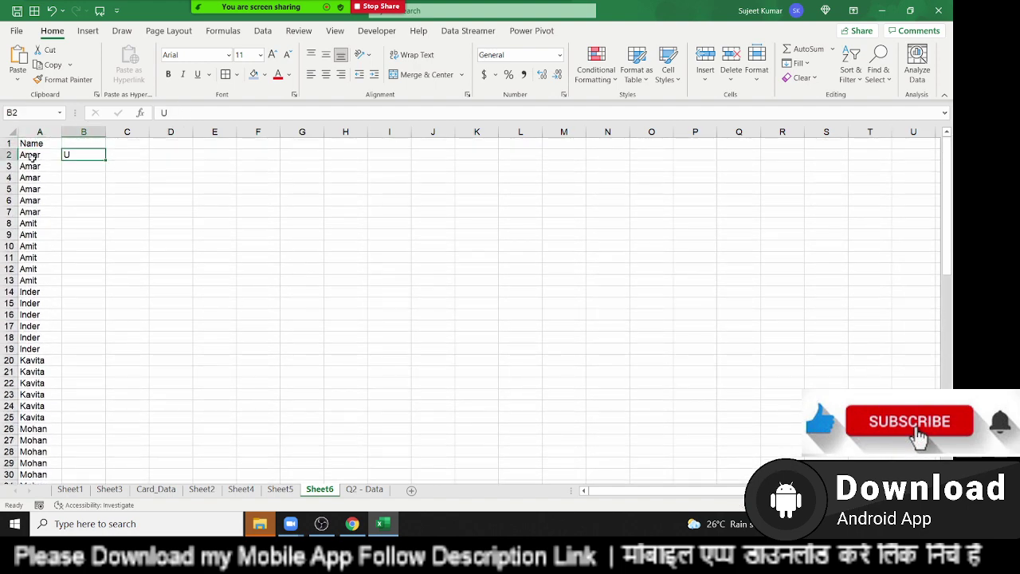
key("Left")
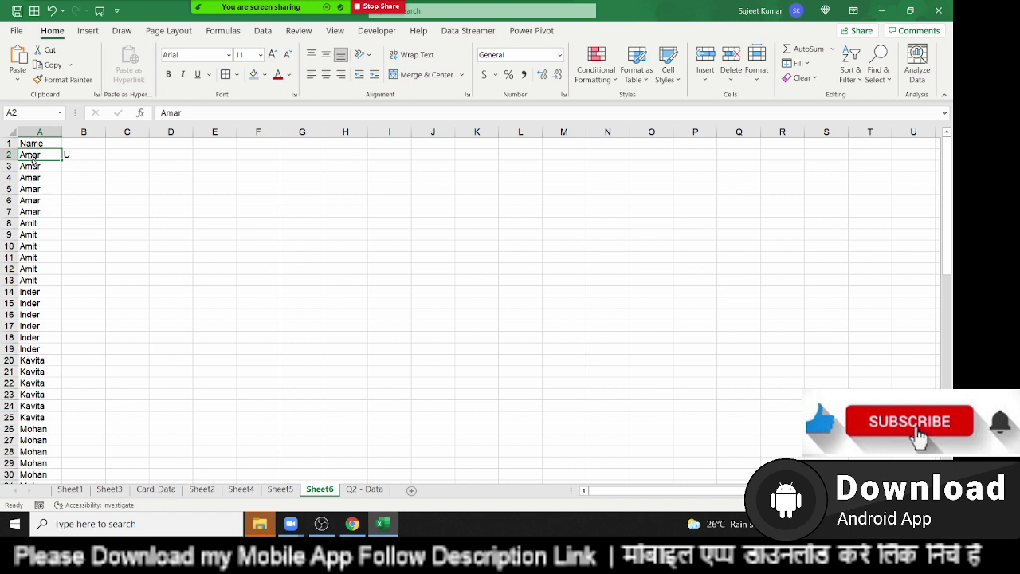
Clear B2 and write the formula =IF(A2=A1,"D","U") in it
key("Right")
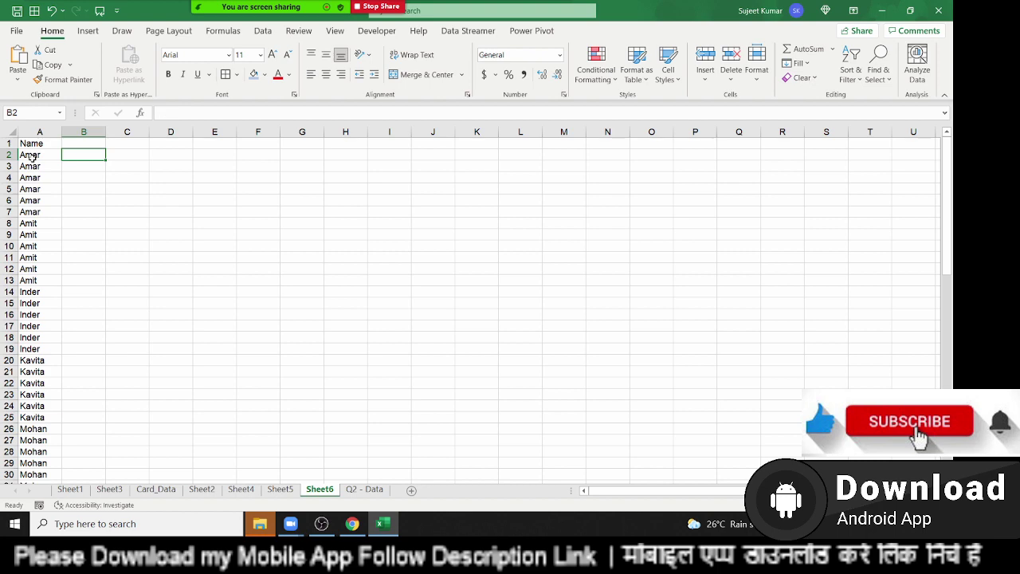
scroll(56, 184, "up", 2, "ctrl")
scroll(58, 186, "up", 3, "ctrl")
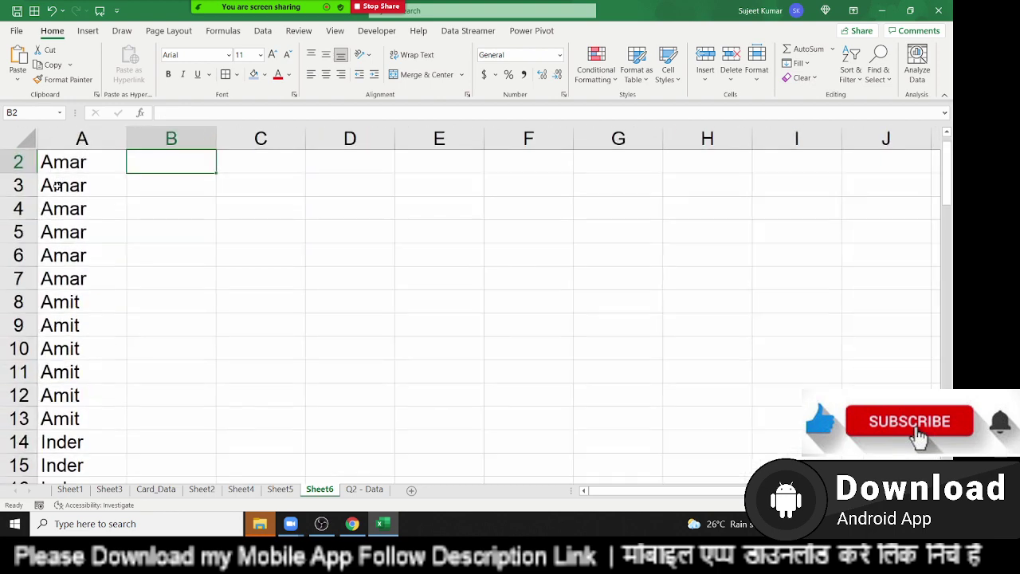
scroll(58, 185, "up", 1, "ctrl")
scroll(75, 200, "up", 1)
double_click(190, 211)
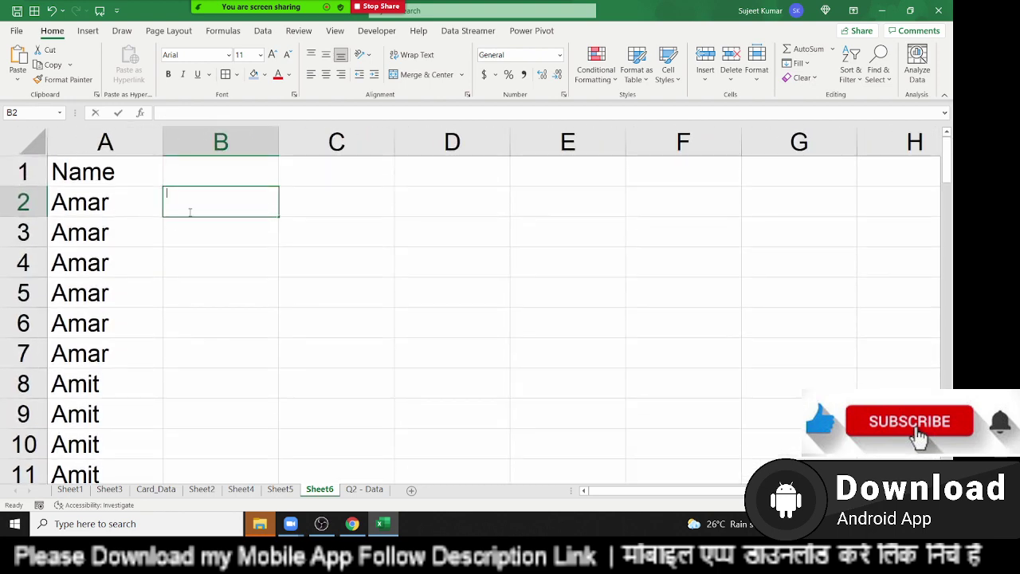
type("=if")
key("Tab")
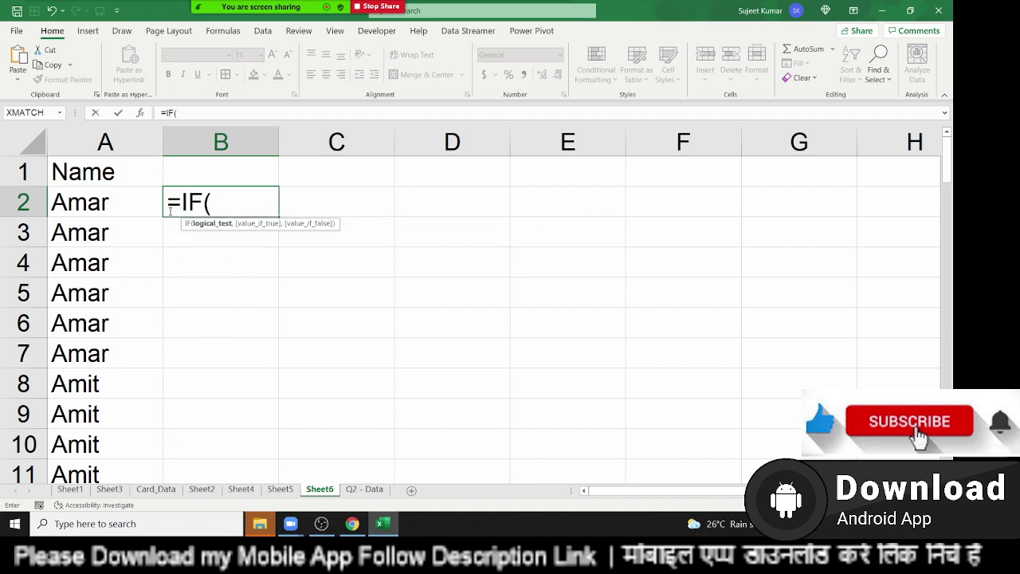
left_click(110, 202)
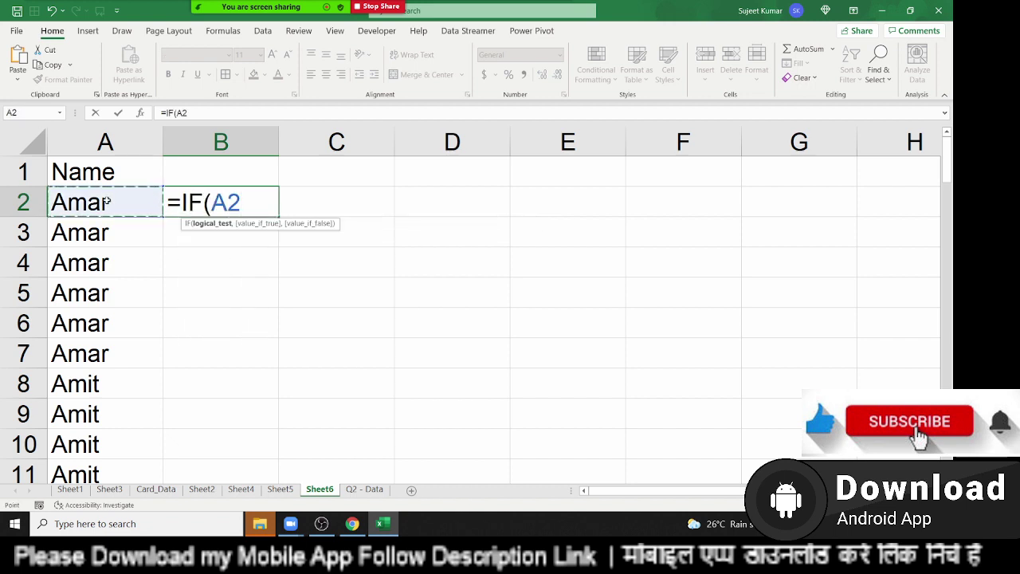
type("=")
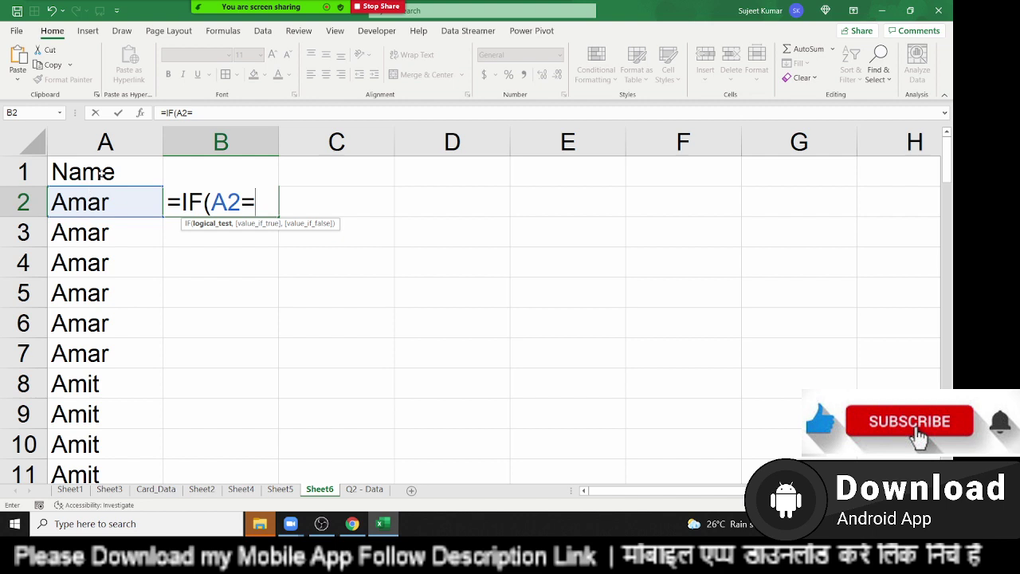
left_click(101, 174)
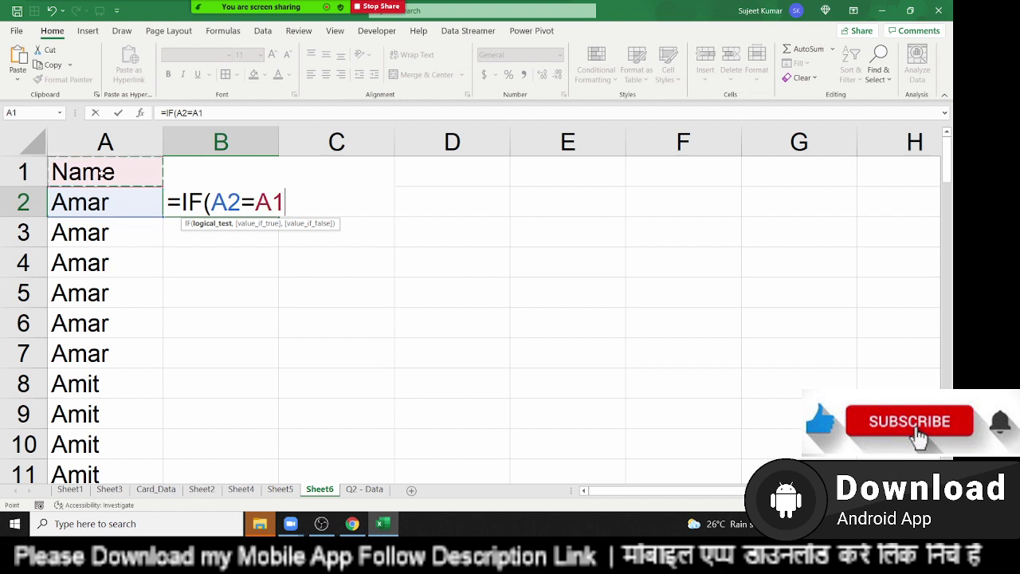
type(",")
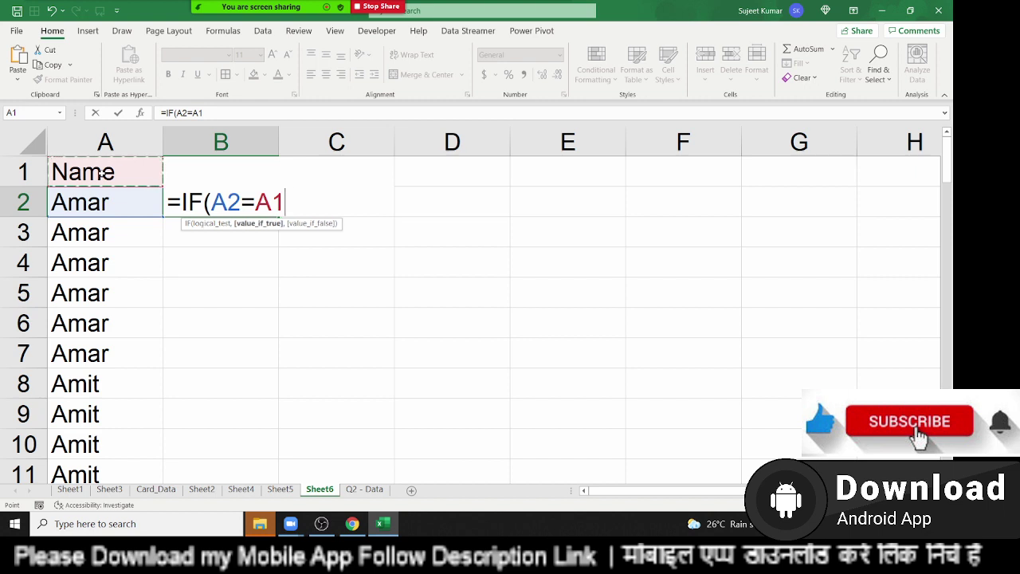
type("\"D")
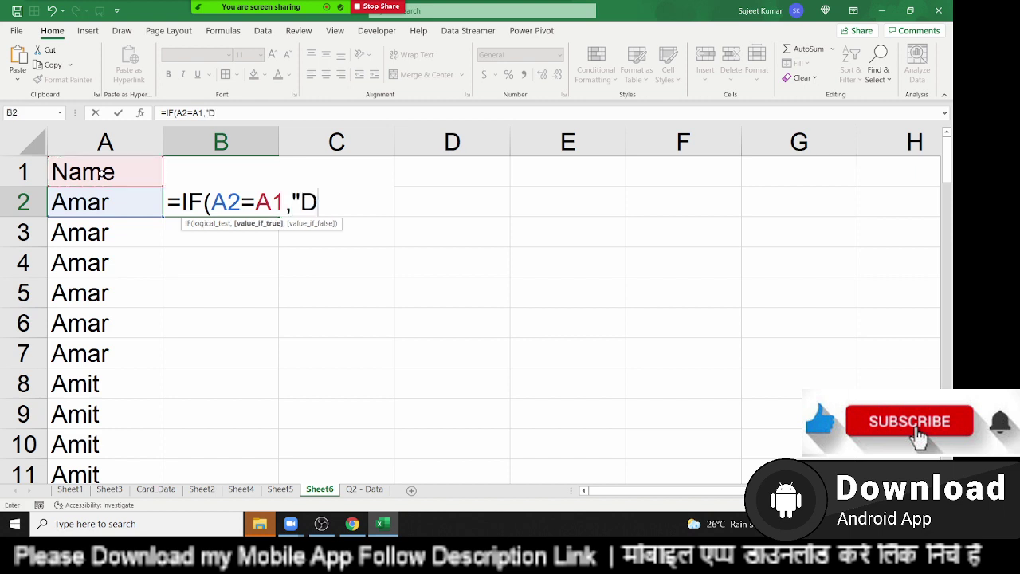
type("\"")
type(",\"U\"")
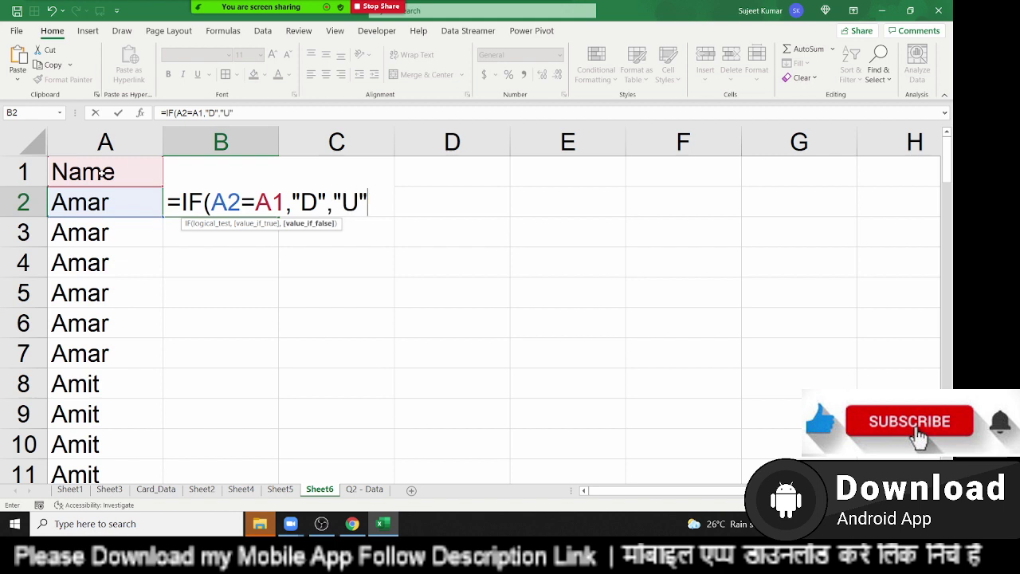
Commit the U/D formula and copy it down column B for the whole name list
key("Return")
key("Up")
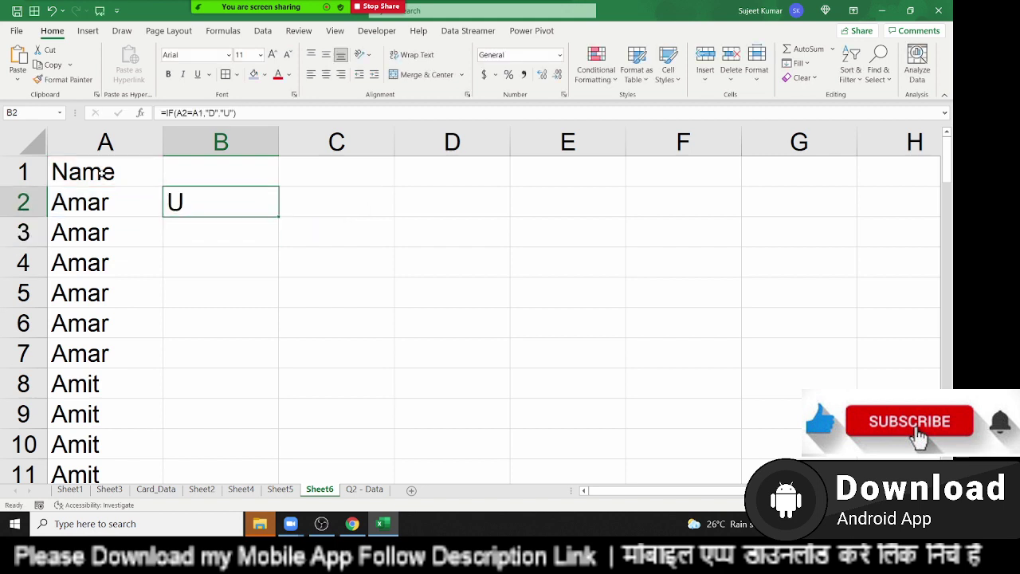
double_click(276, 216)
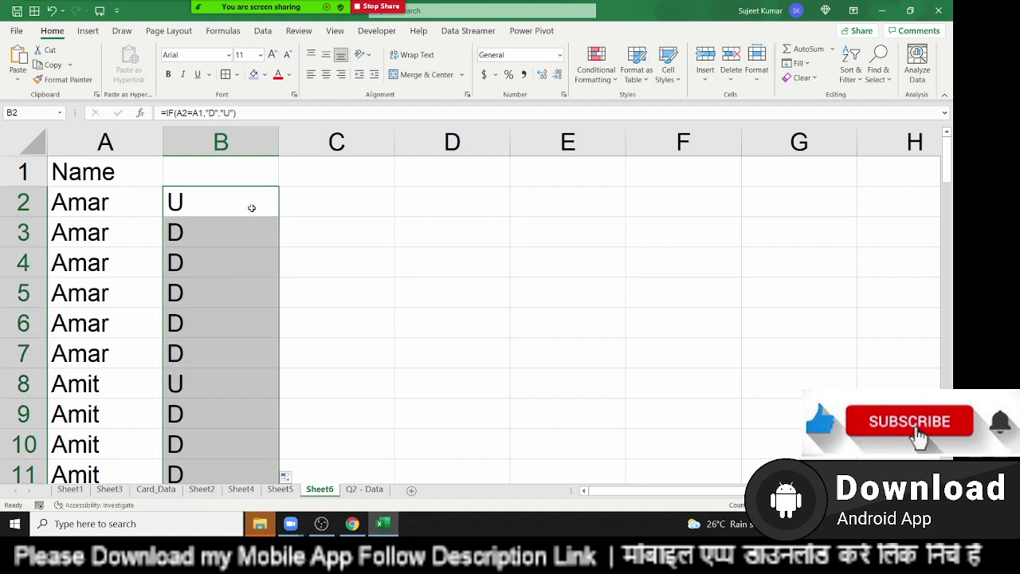
left_click(251, 207)
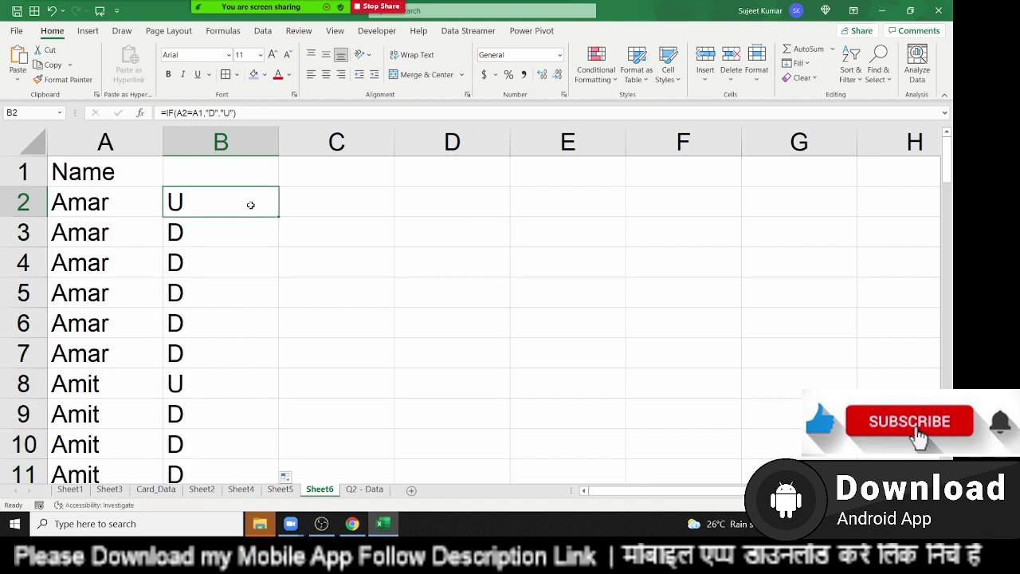
key("F2")
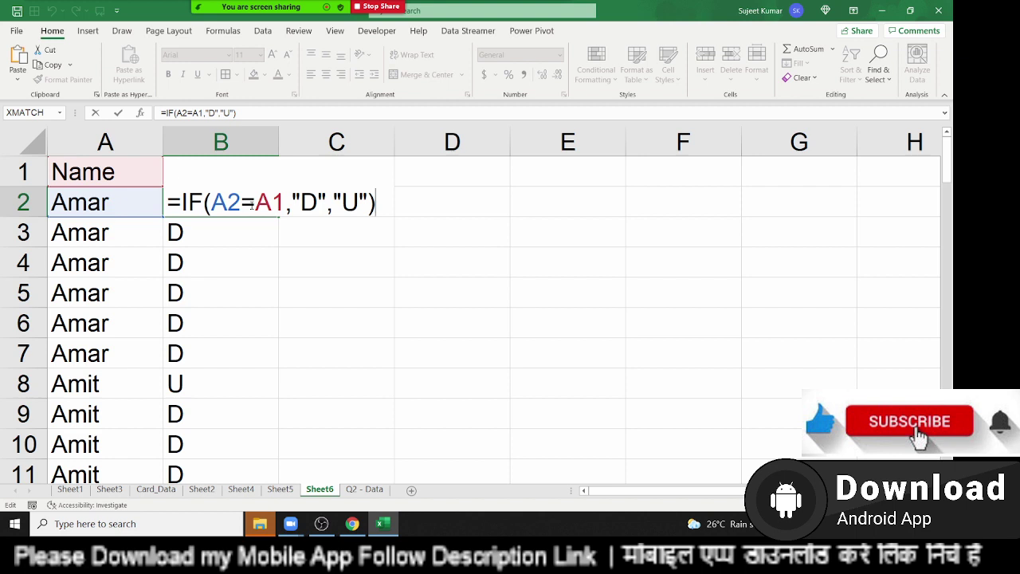
key("Return")
key("F2")
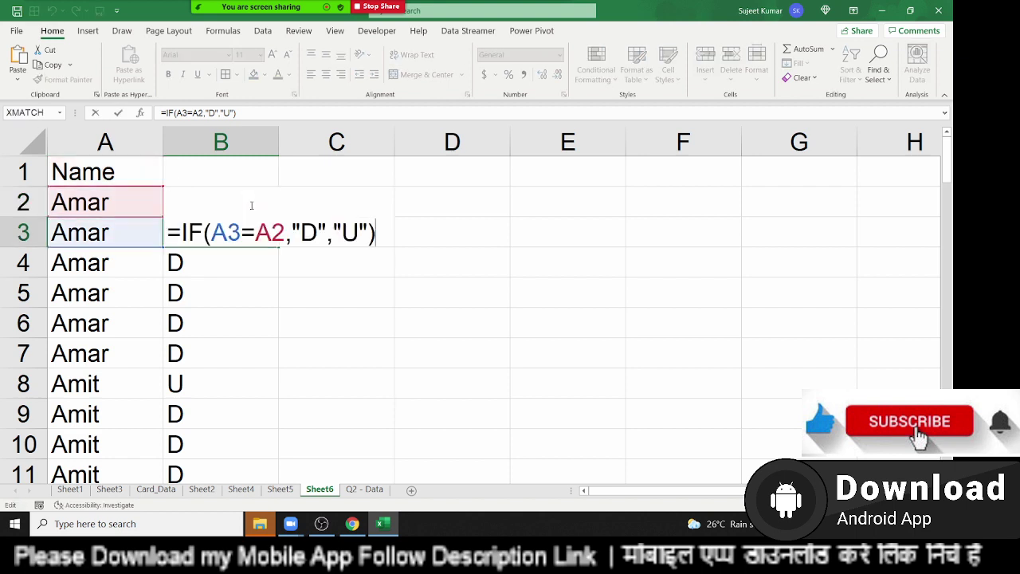
key("Return")
key("F2")
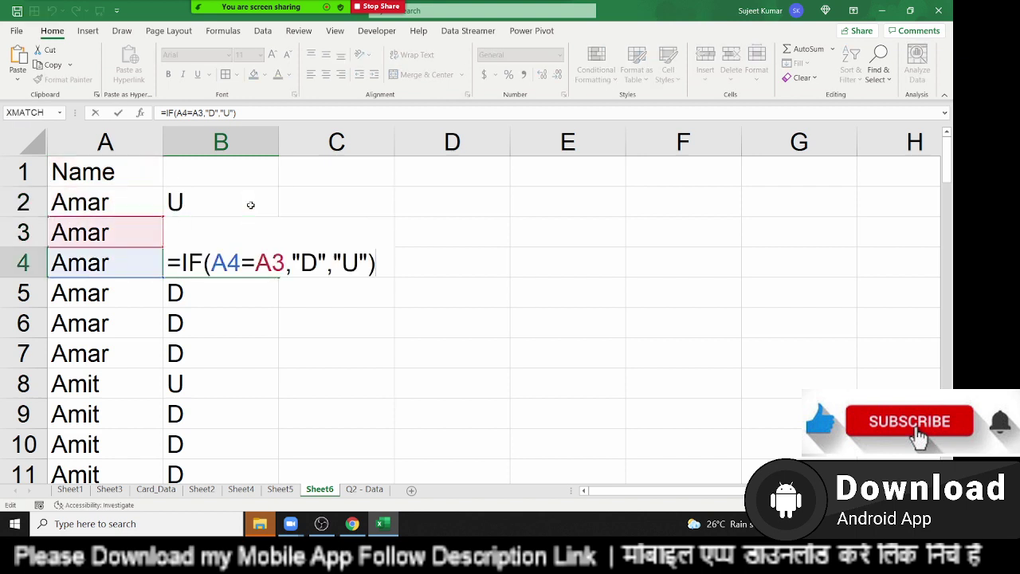
key("Return")
key("F2")
key("Return")
key("F2")
key("Return")
key("F2")
key("Return")
key("F2")
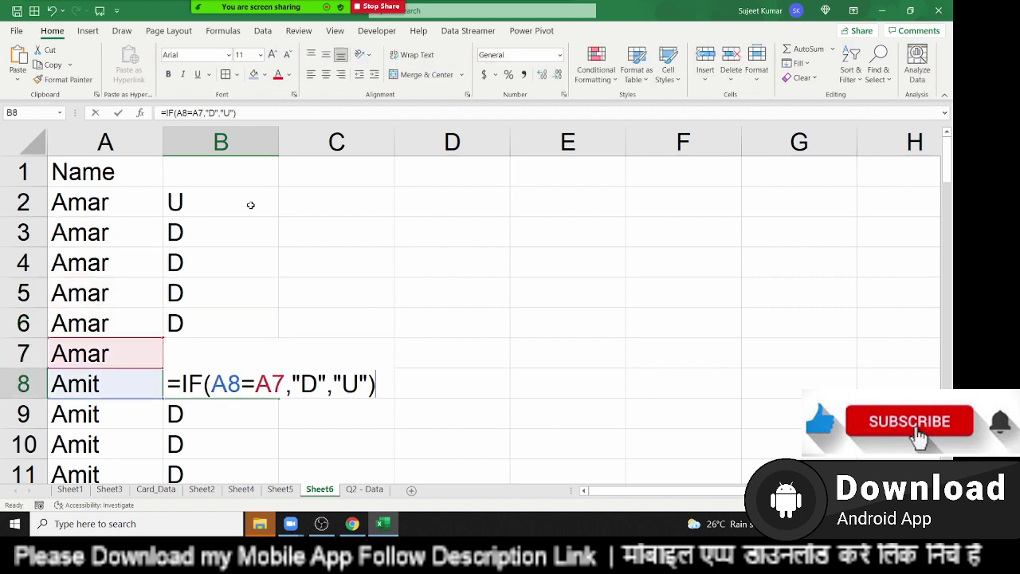
key("Return")
key("Up")
key("F2")
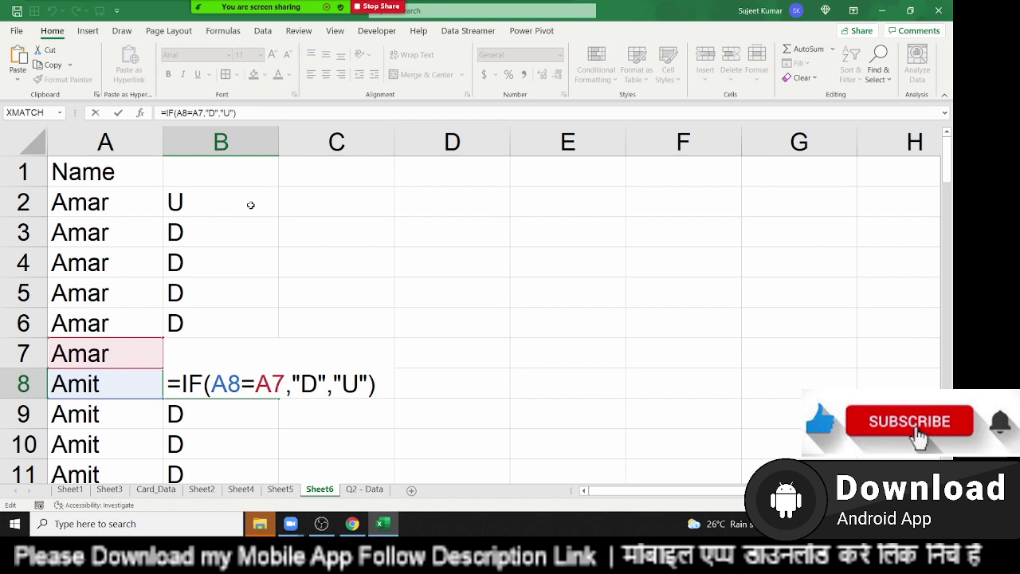
key("Return")
key("Up")
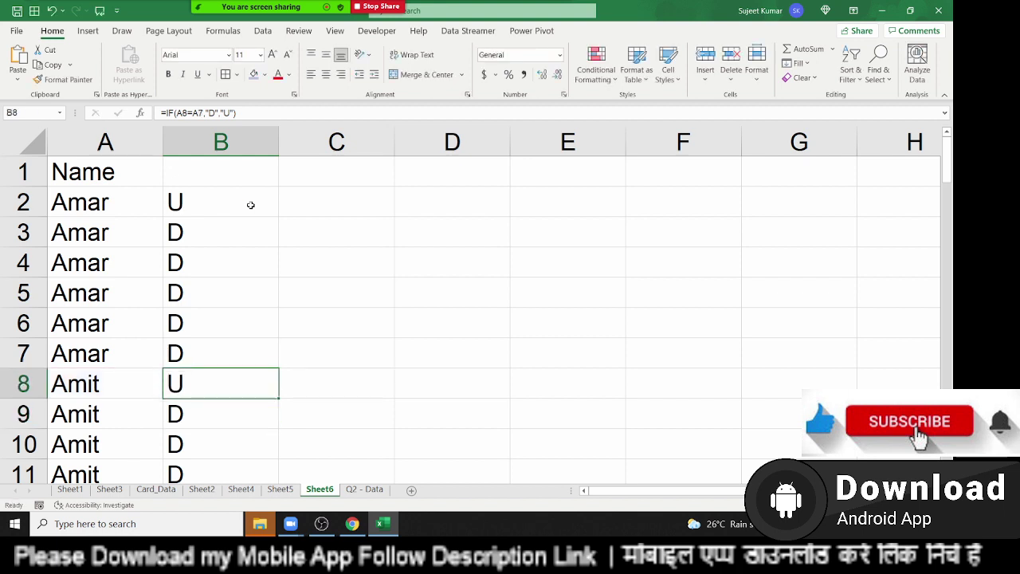
key("Up")
key("Up")
key("Up")
key("Down")
key("Down")
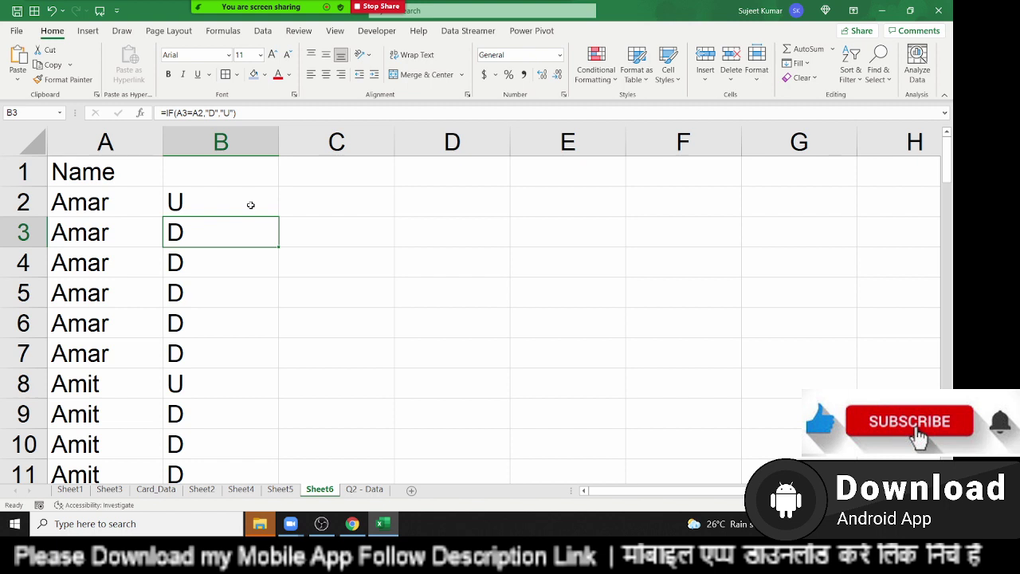
Delete the U/D formula results from column B
left_click(197, 207)
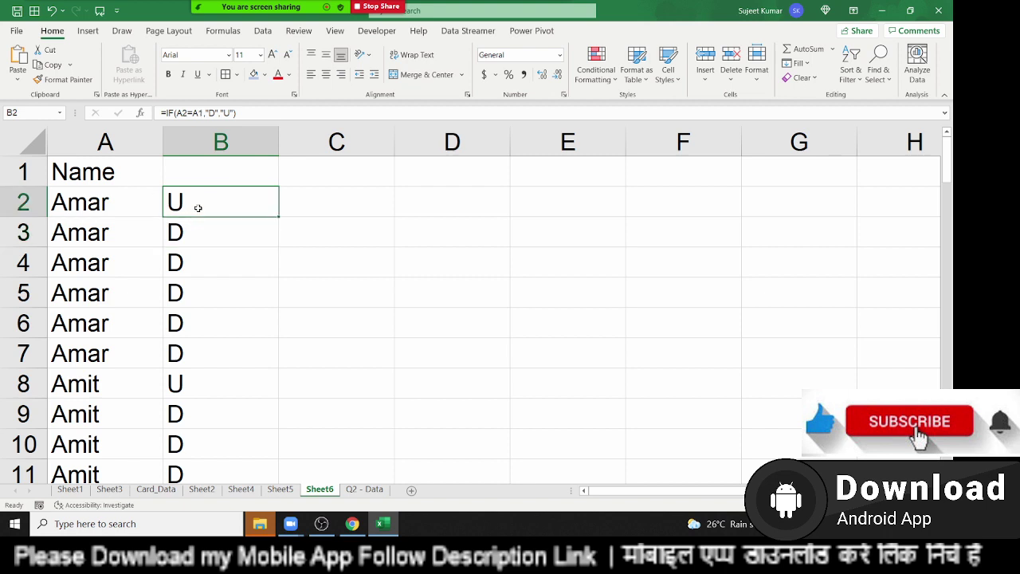
key("ctrl+shift+Down")
key("Delete")
key("Up")
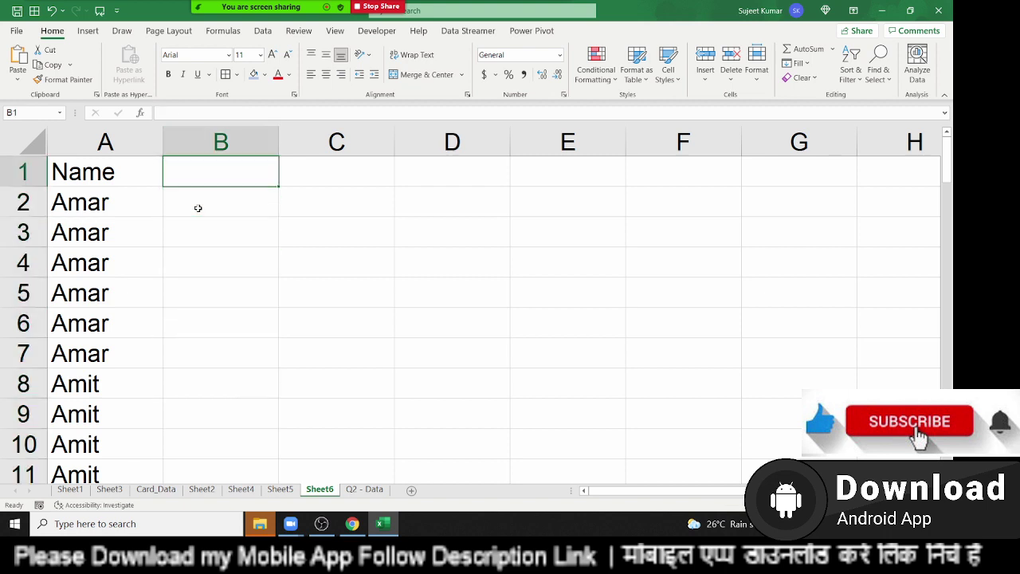
Type serial numbers 1 to 6 down column B starting in B2
left_click(197, 208)
type("1")
key("Return")
type("2")
key("Return")
type("3 ")
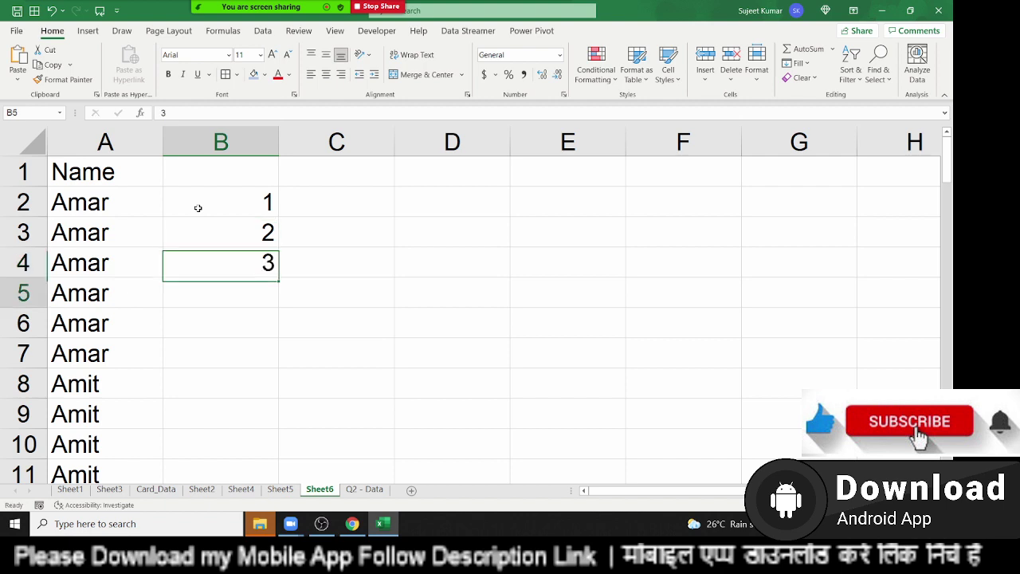
type("4")
key("Return")
type("5")
key("Return")
type("6")
key("Return")
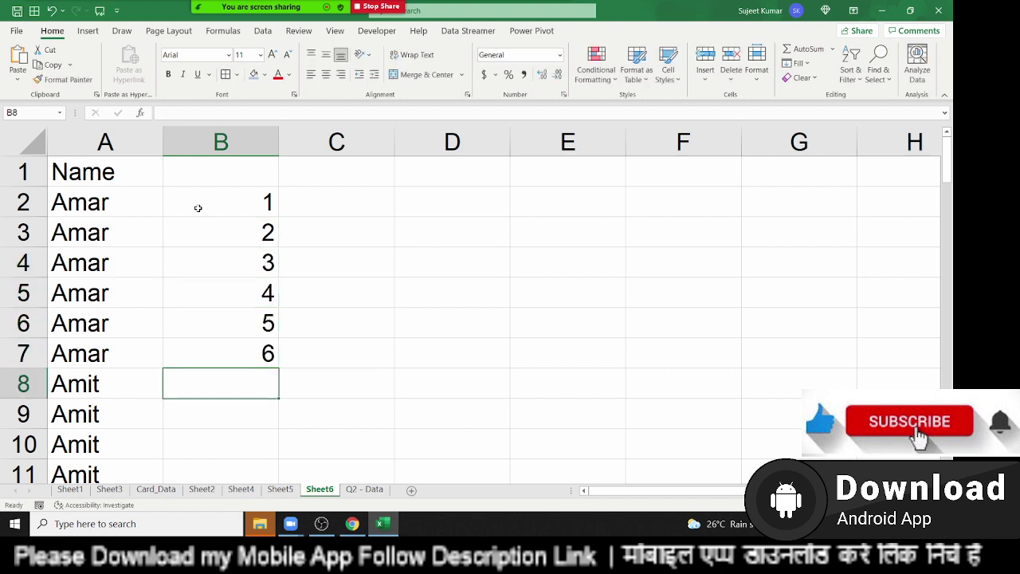
type("1")
key("Return")
Select the typed serial numbers in column B and delete them
key("Up")
key("ctrl+shift+Up")
key("Delete")
key("Up")
key("Up")
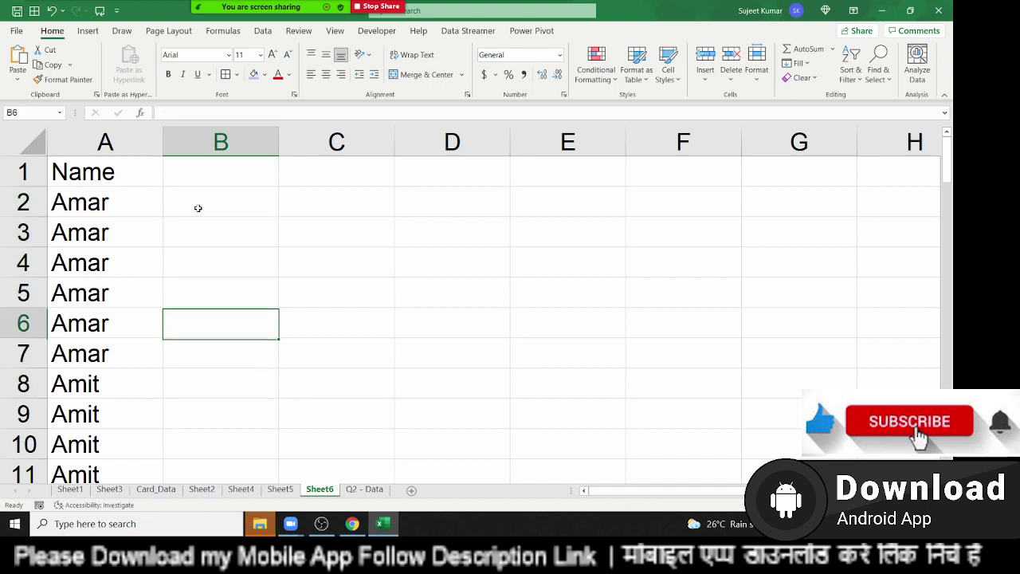
key("Up")
key("Up")
key("Up")
key("Up")
Enter the running-count formula =IF(A2=A1,B1+1,1) in B2
type("=")
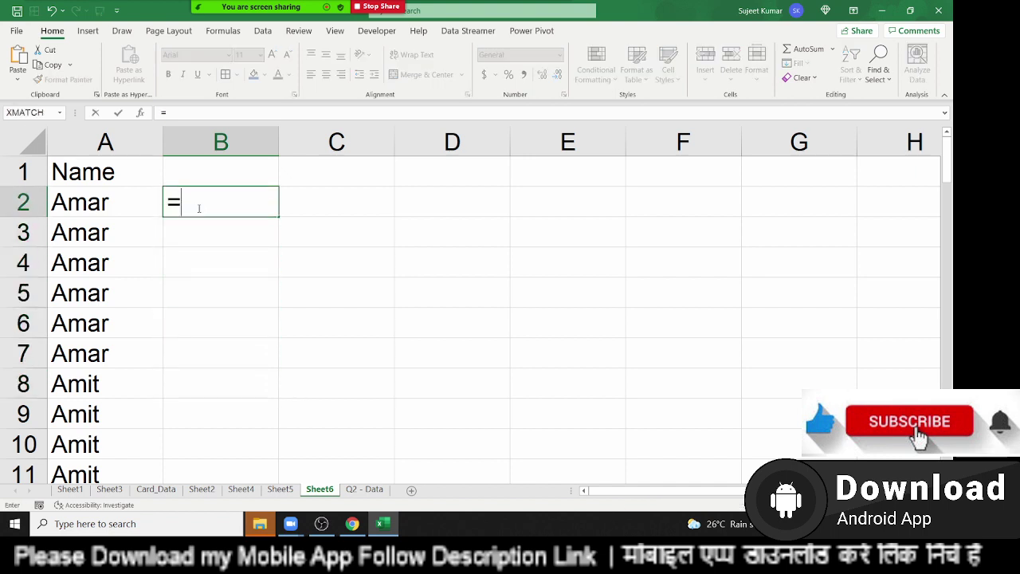
type("if")
key("Tab")
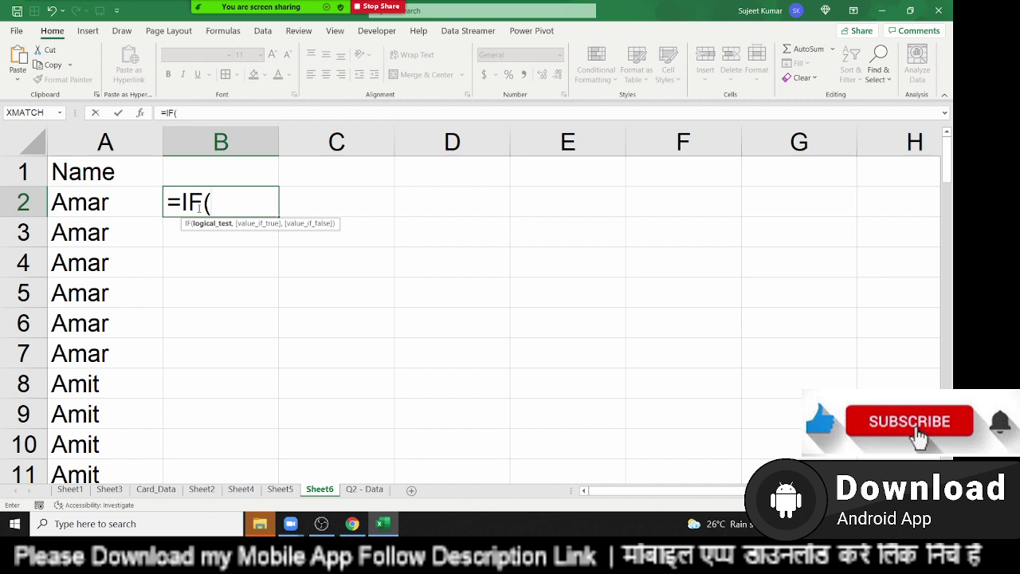
key("Left")
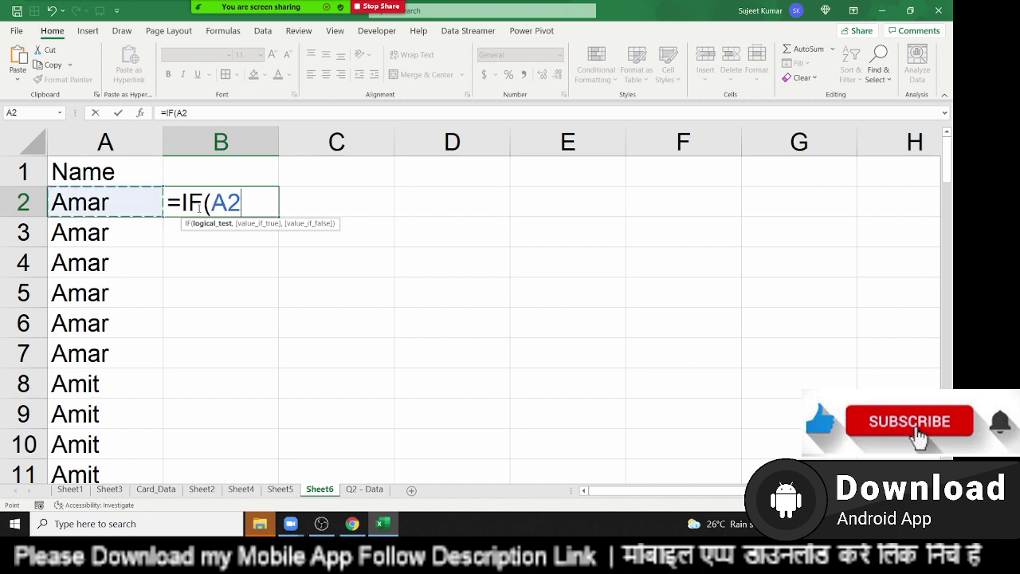
type("=")
key("Up")
key("Left")
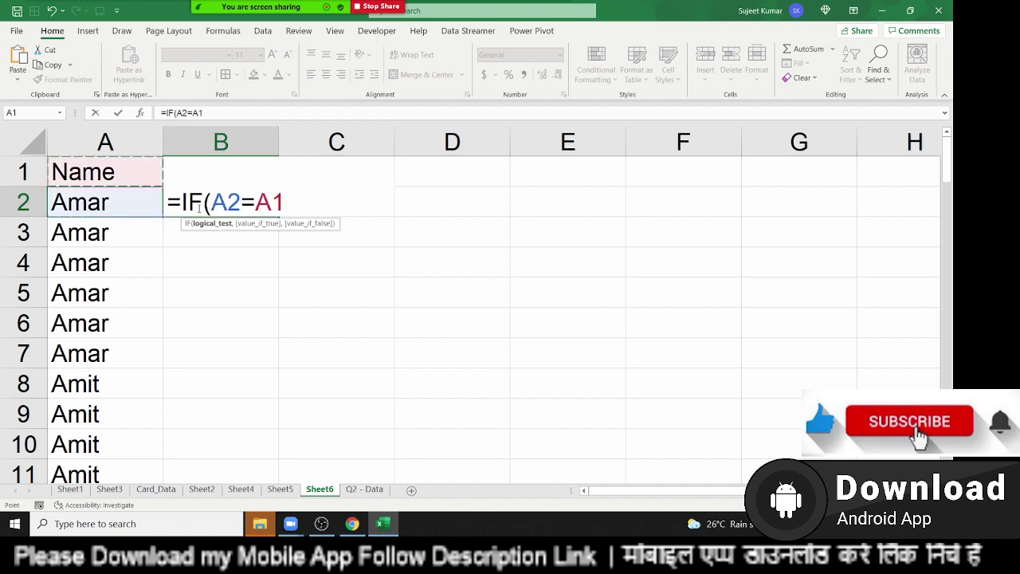
type(",")
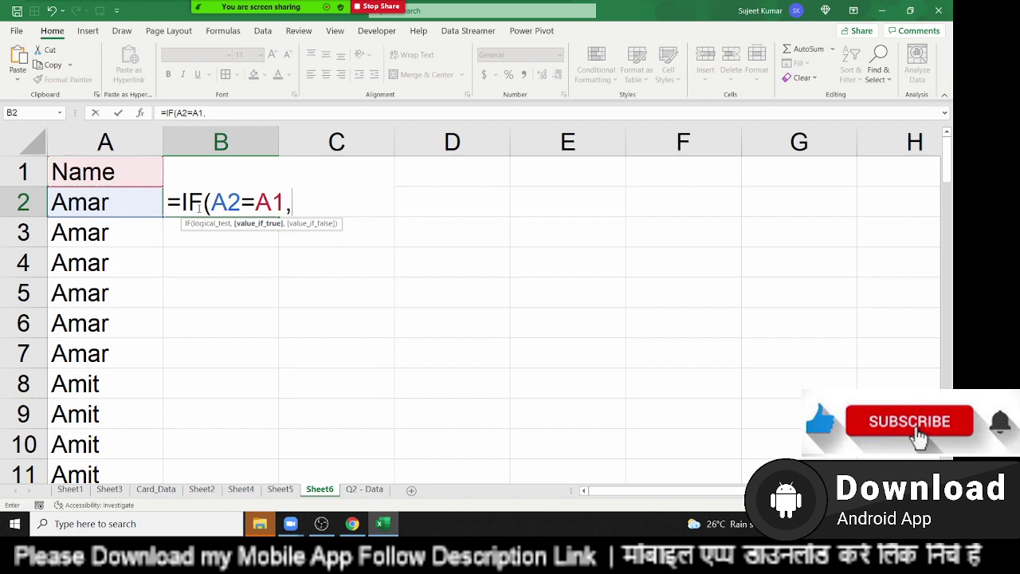
key("Up")
type("+1")
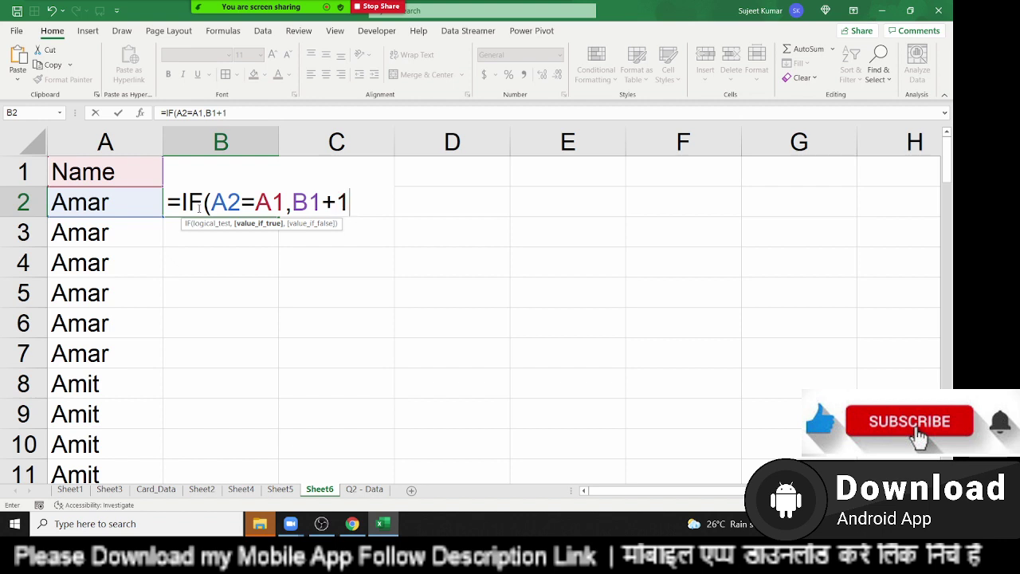
type(",")
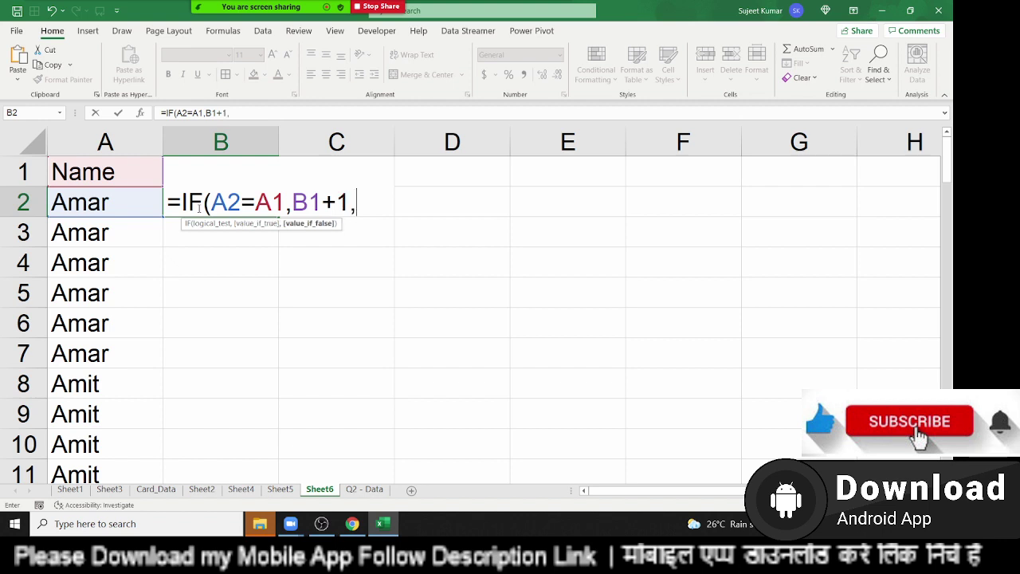
type("10")
key("BackSpace")
key("ctrl+Return")
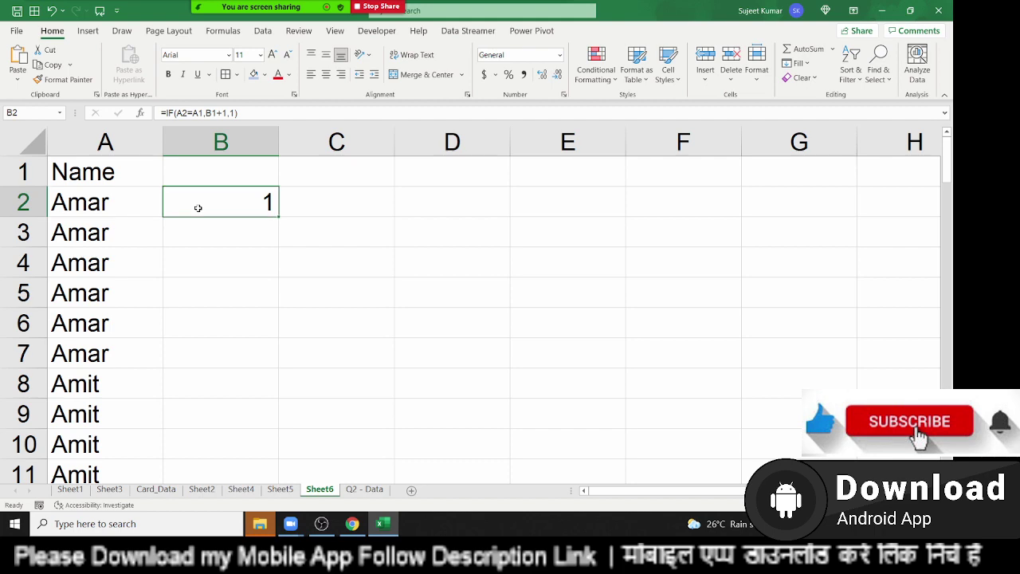
Fill the count formula down the whole name list and check its bottom and top
double_click(275, 218)
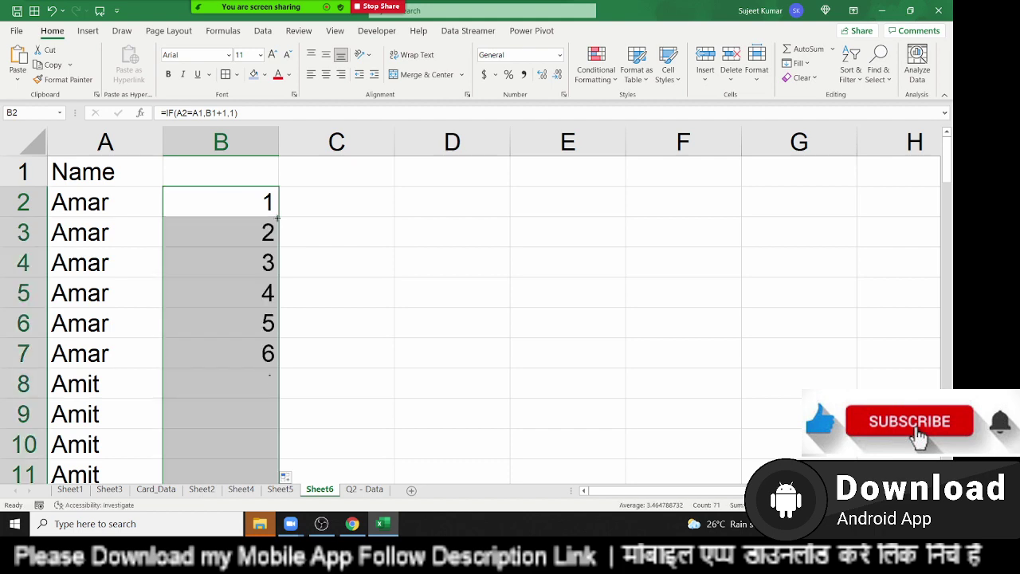
key("ctrl+Down")
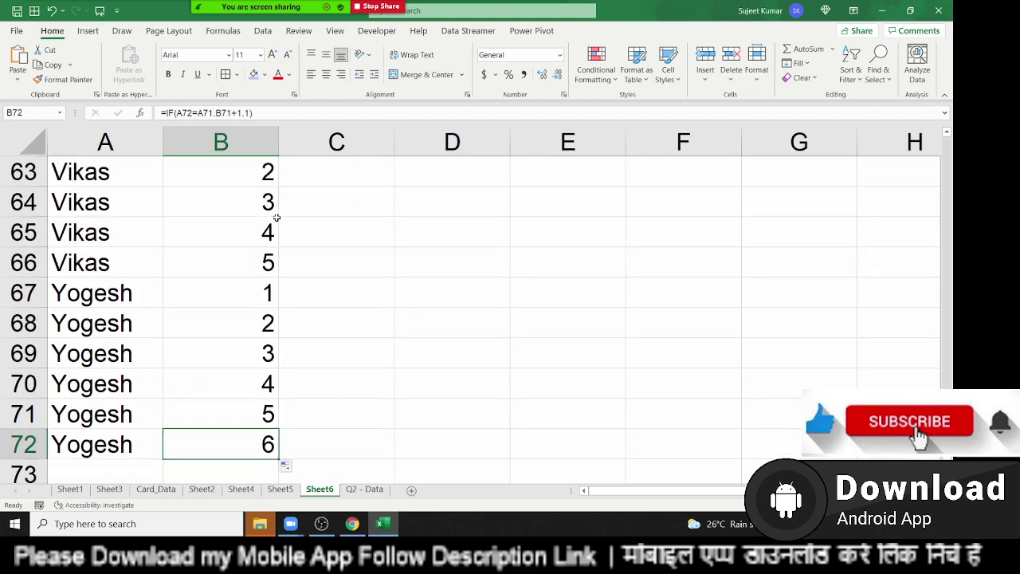
key("ctrl+Up")
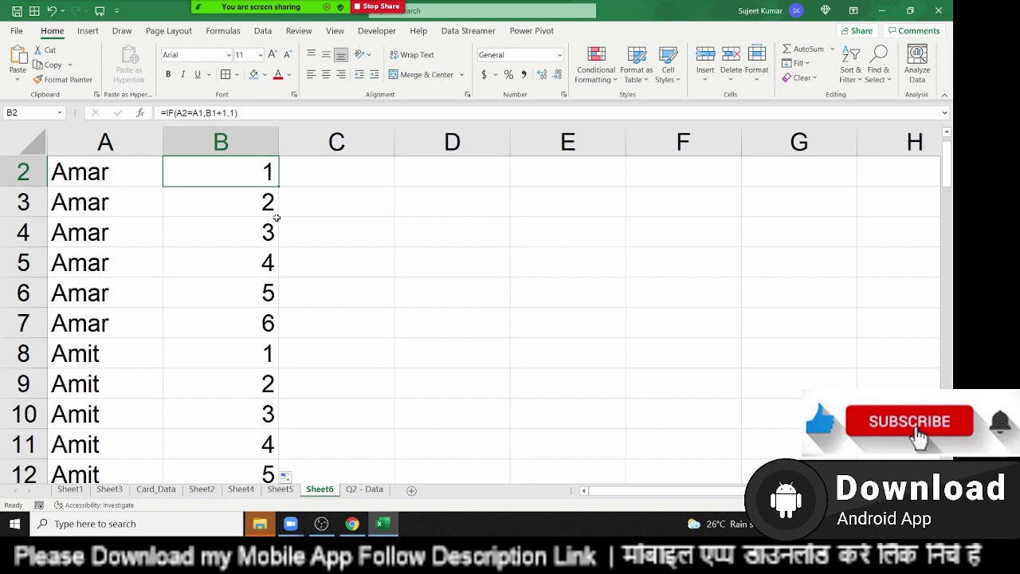
Select all the name and count data and delete it
key("ctrl+a")
key("Return")
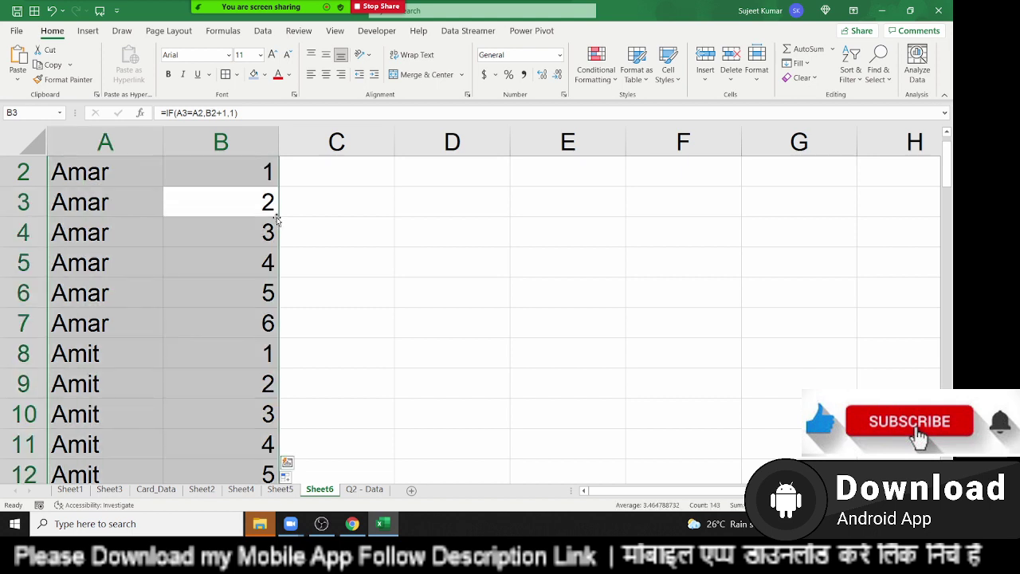
key("Delete")
key("Up")
Type the headings Sr, Name and Ad across A2:C2
key("Left")
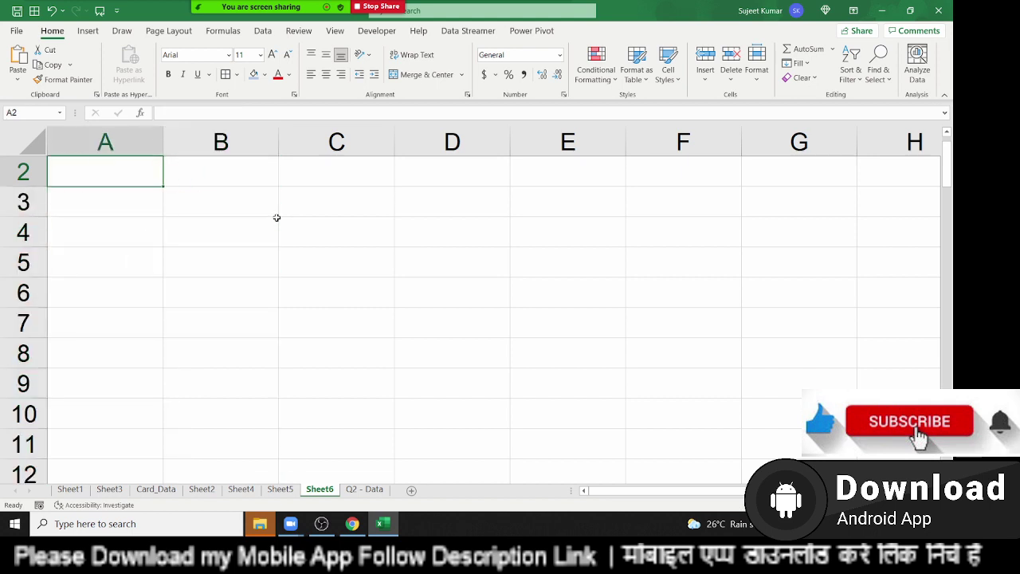
type("Sr")
key("Tab")
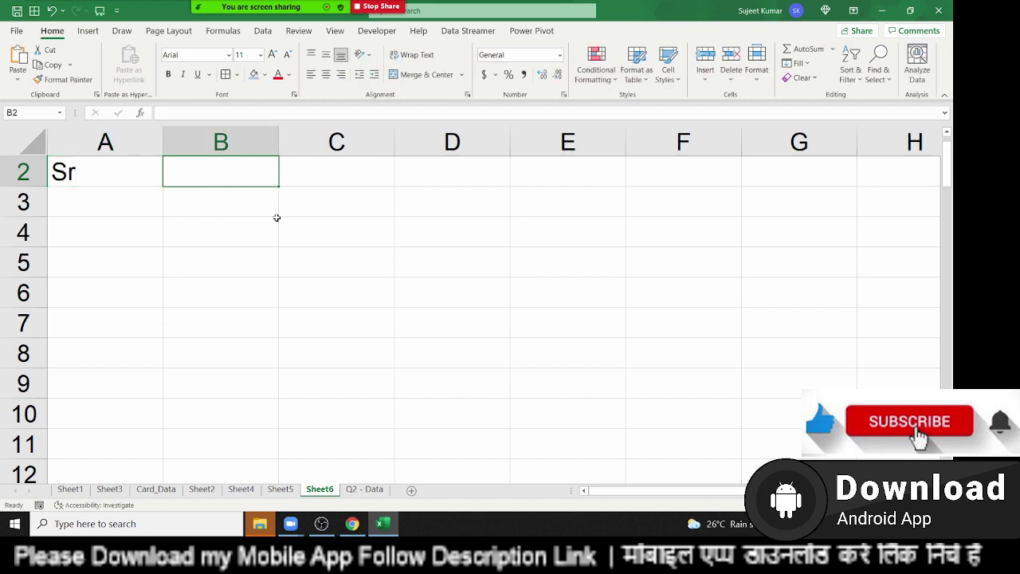
type("Name")
key("Tab")
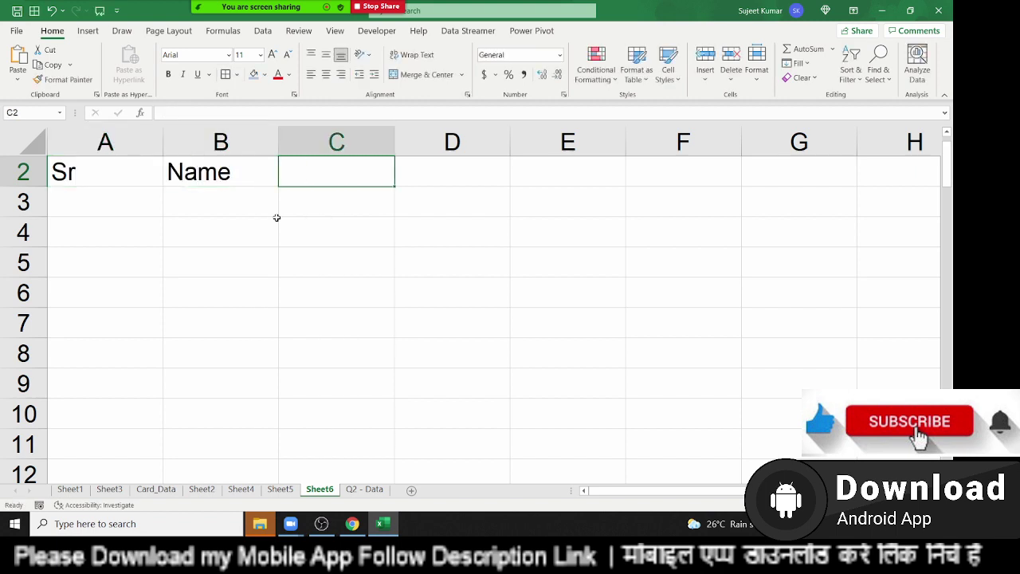
type("Ad")
key("Return")
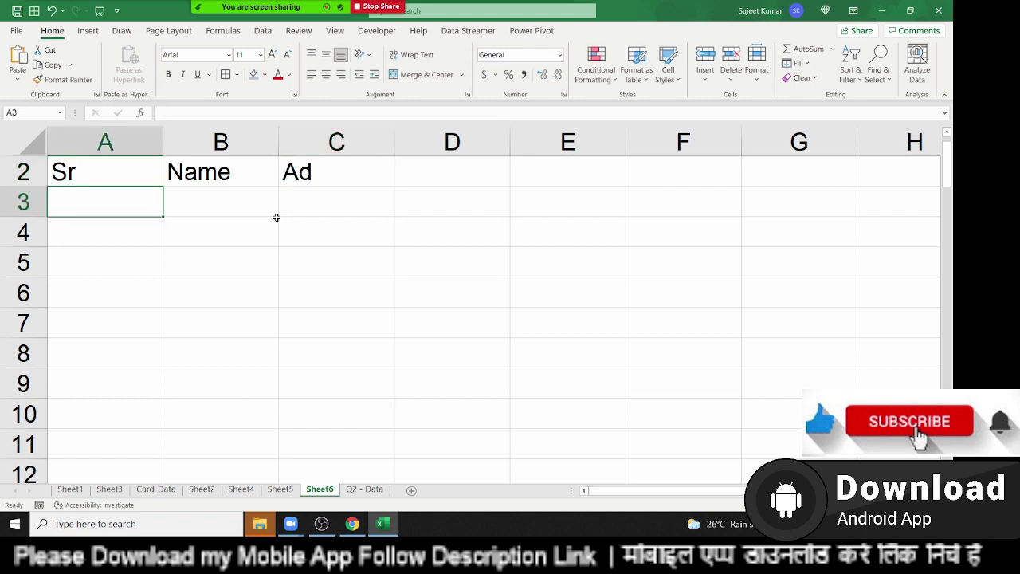
type("]")
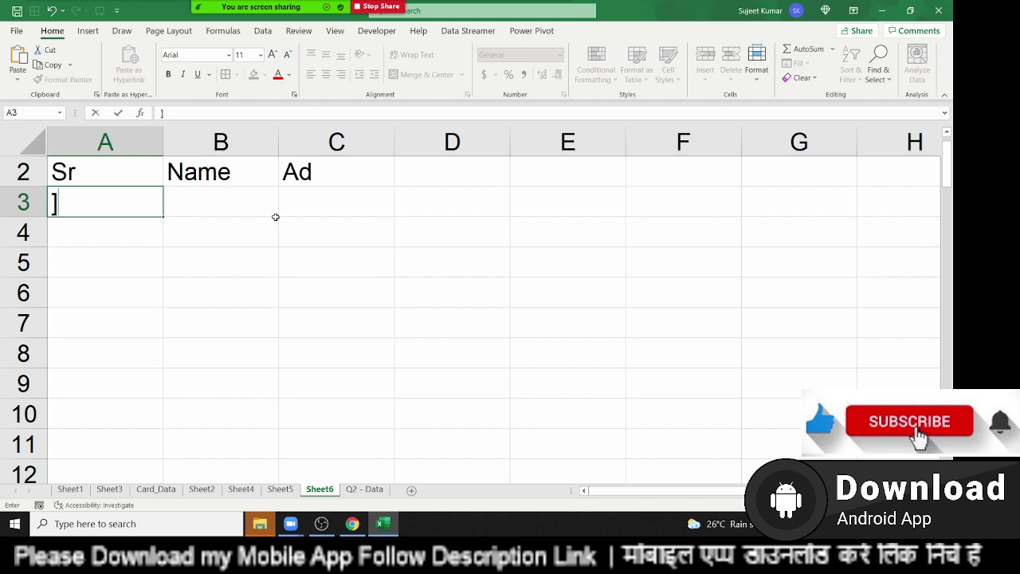
key("Escape")
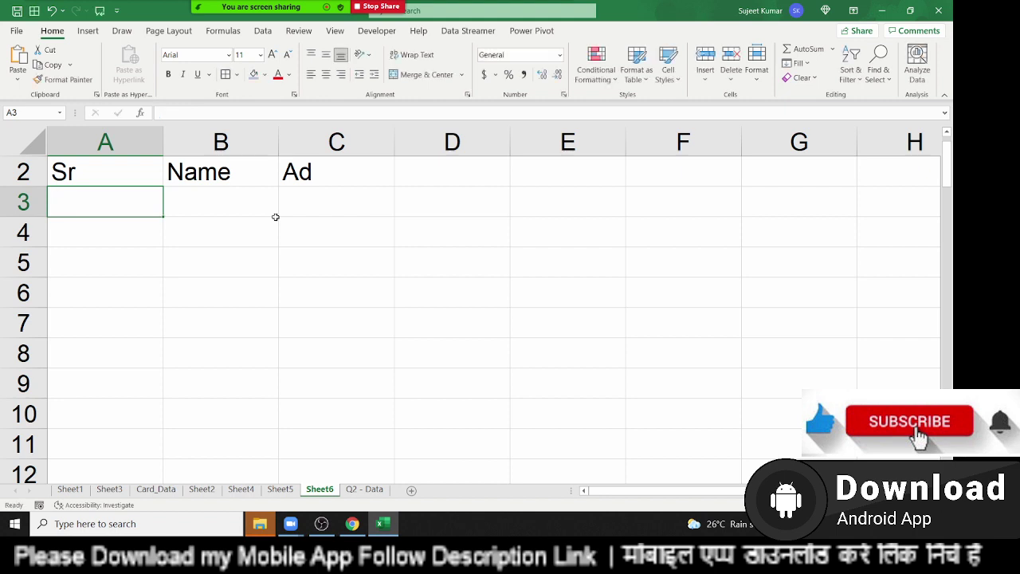
List Puja with Sr 1 in row 3 and Inder with Sr 2 in row 4
type("1")
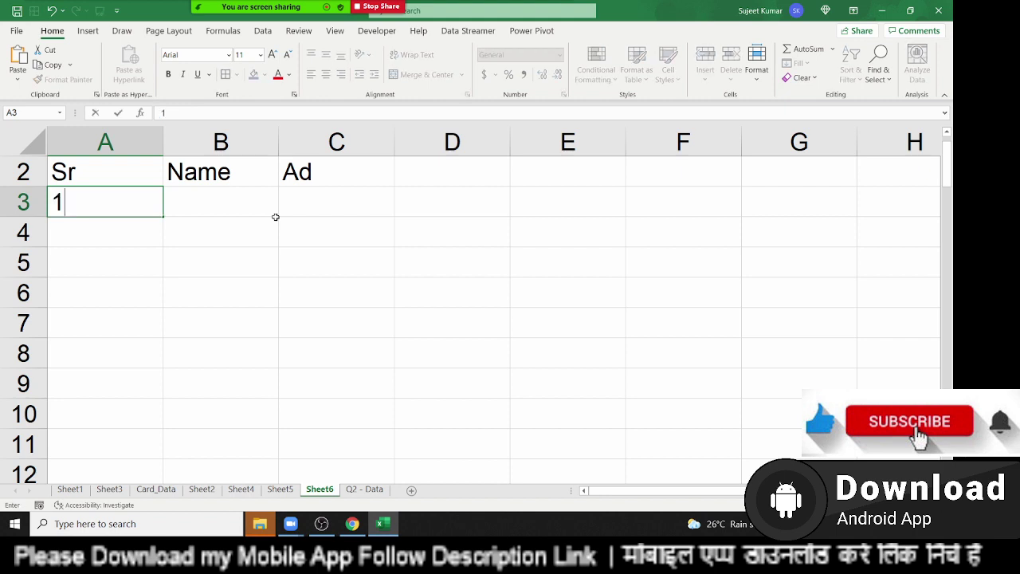
key("Tab")
type("Puja")
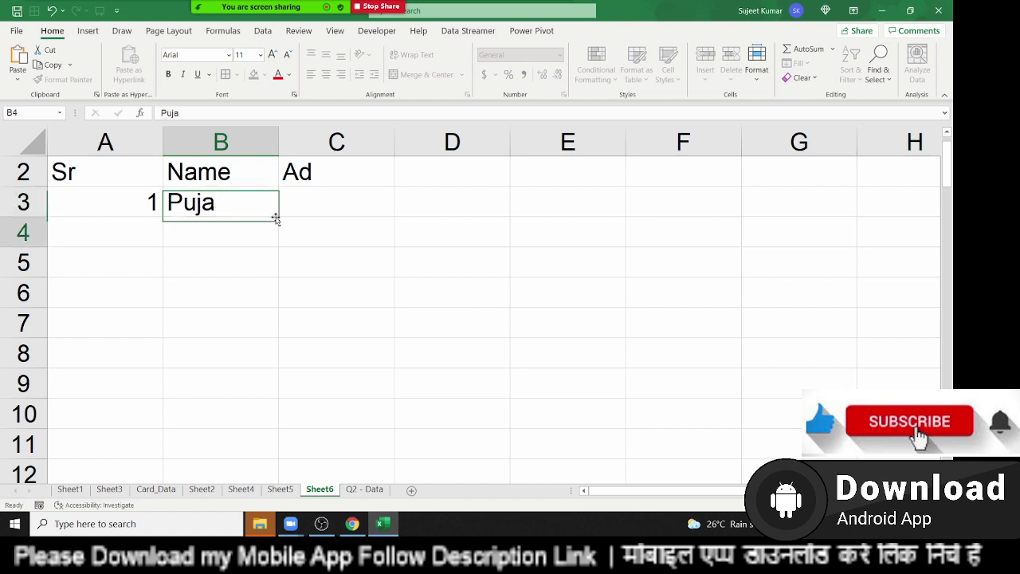
key("Return")
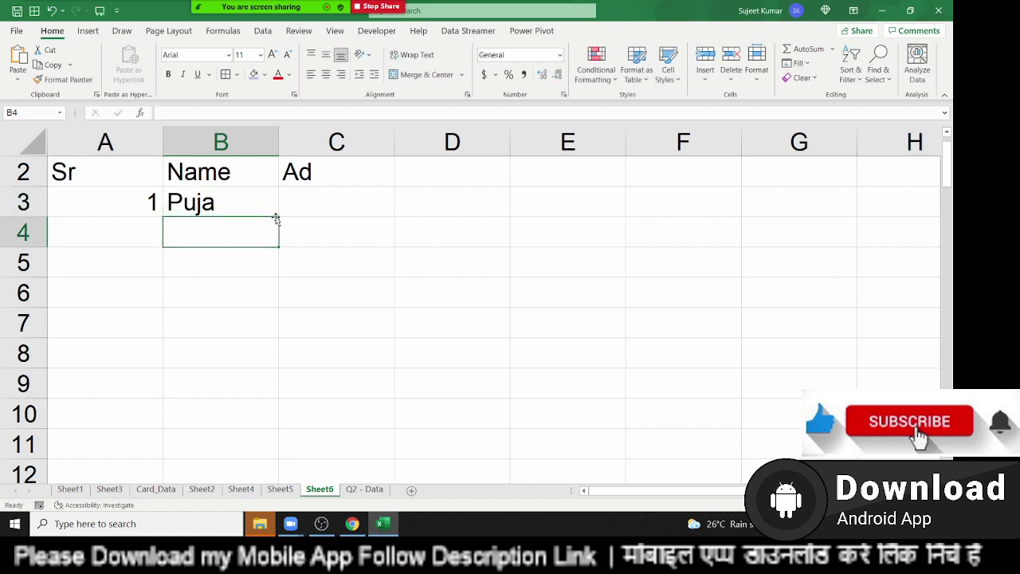
type("Inder")
key("Return")
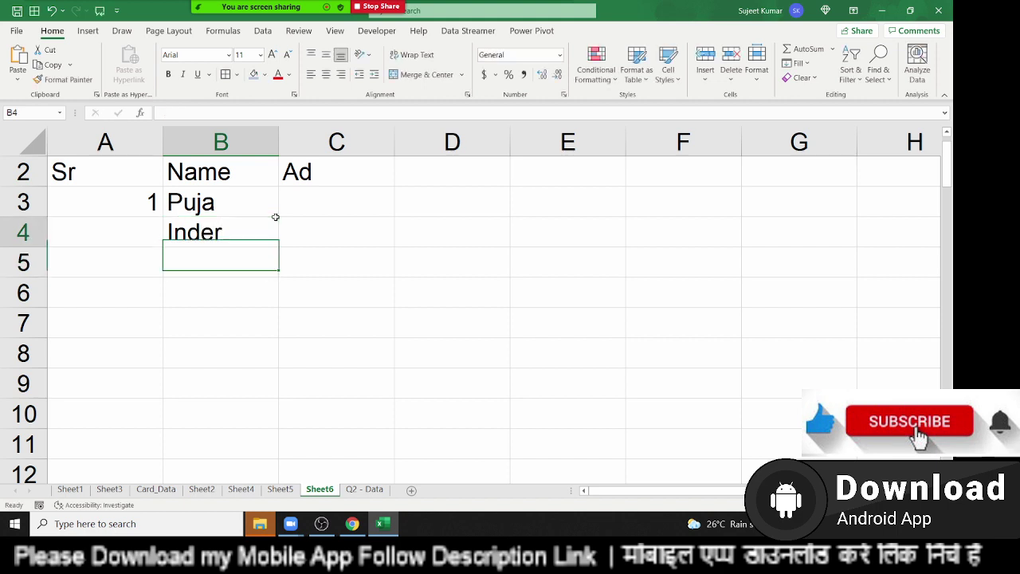
key("Up")
key("Up")
key("Left")
key("Down")
type("2")
key("Return")
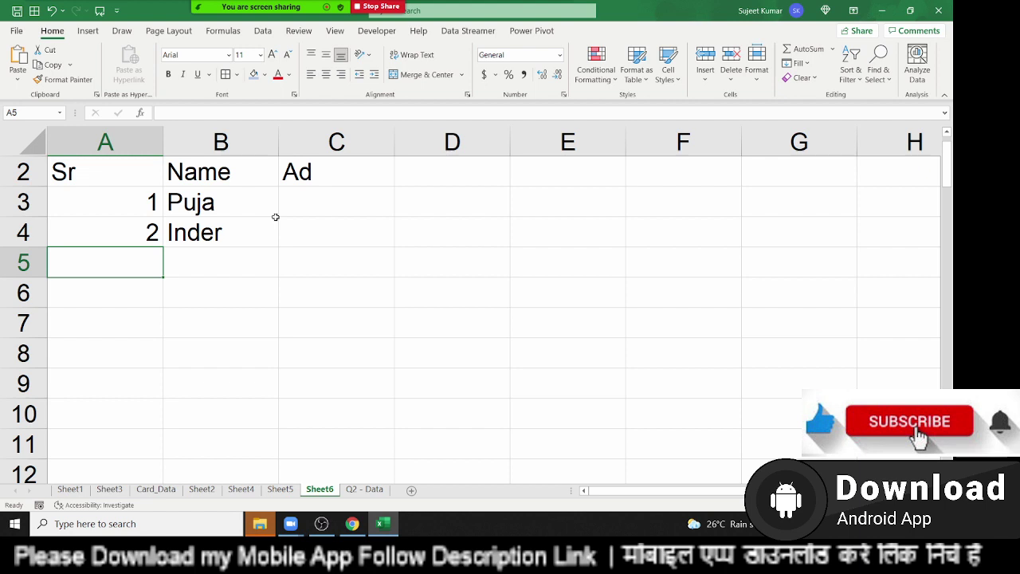
Replace Inder's typed 2 in A4 with the formula =IF(B4>0,A3+1,"")
key("Up")
key("Delete")
type("=")
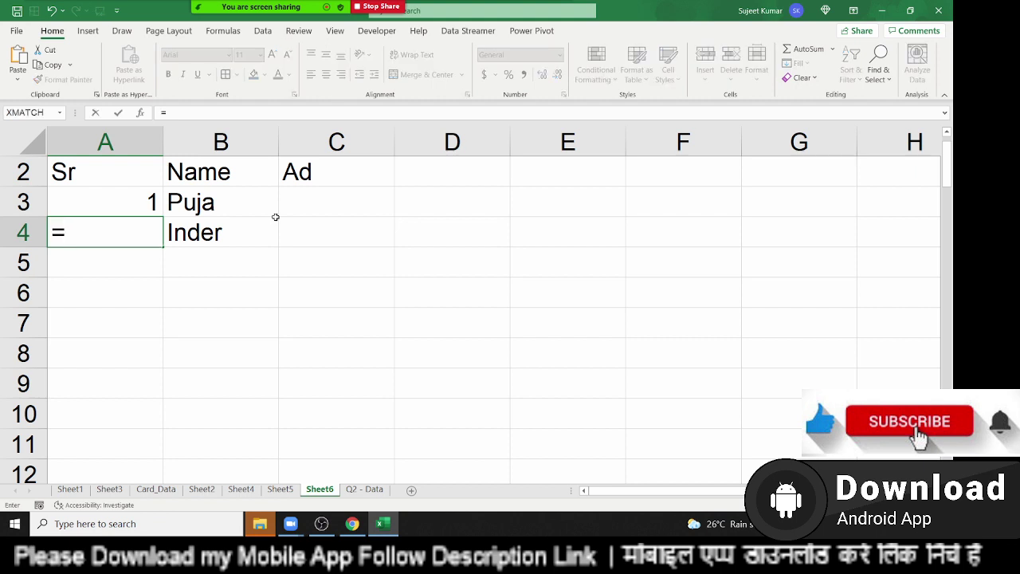
type("if")
key("Tab")
key("Right")
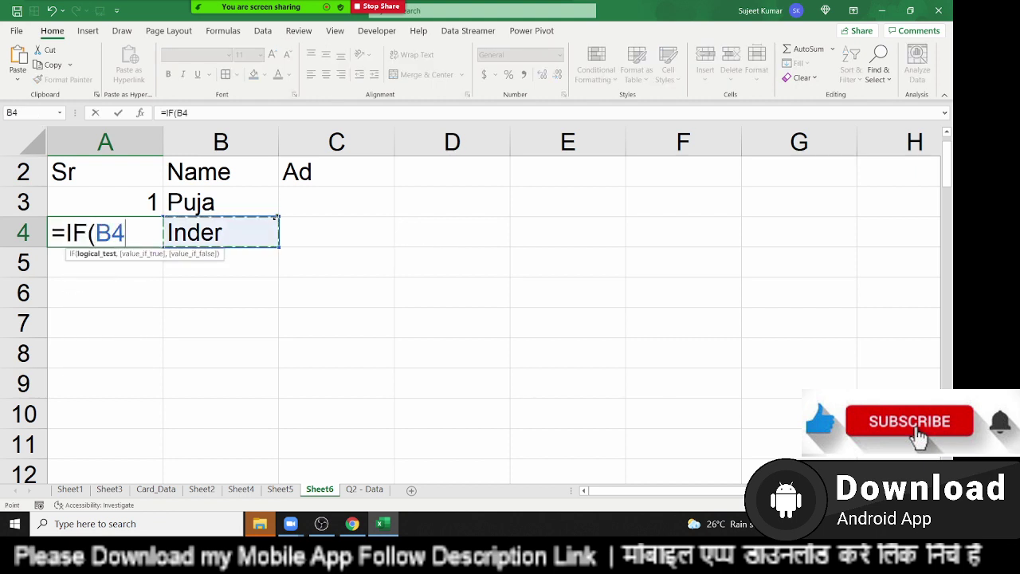
type(">0")
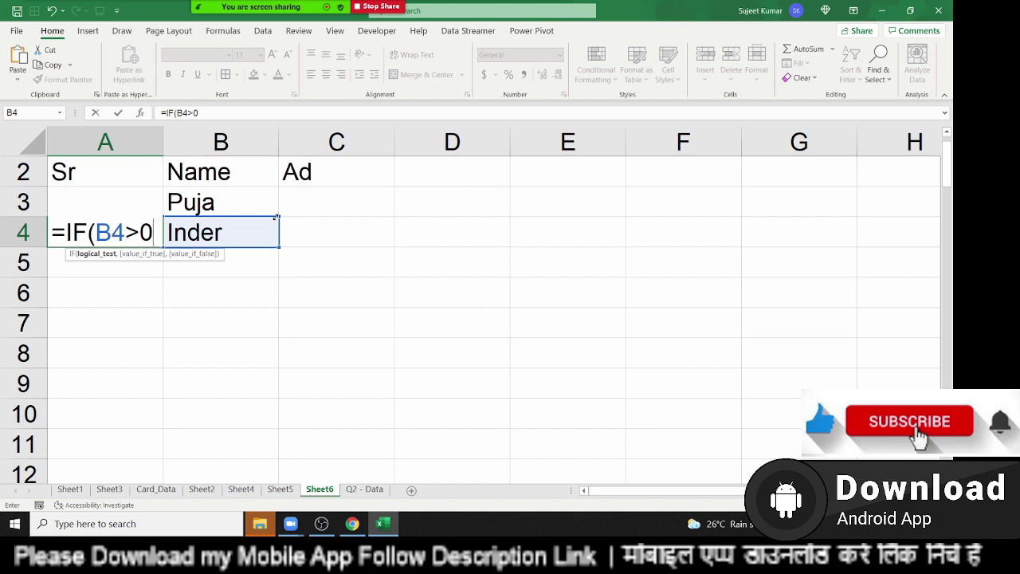
type(",")
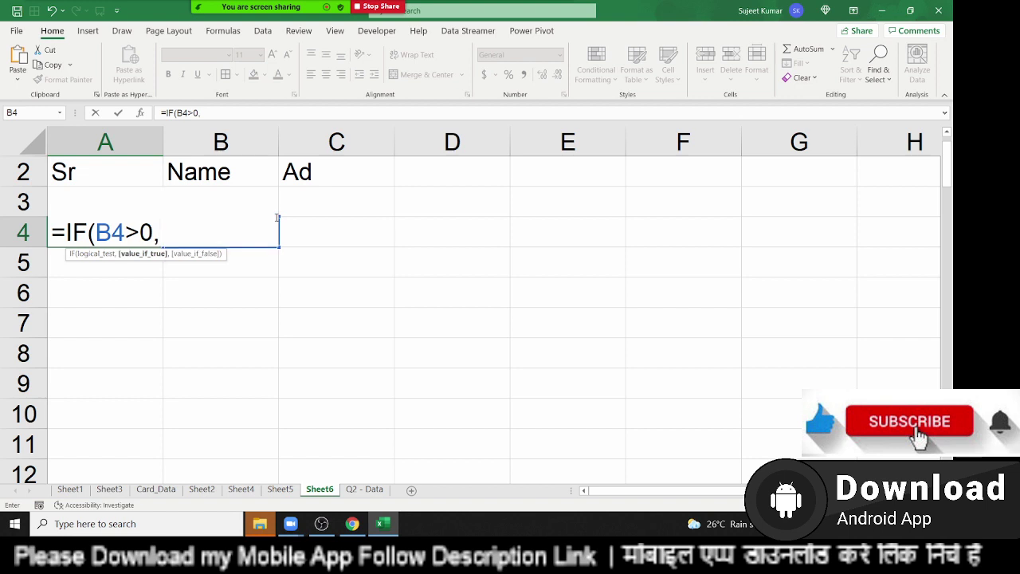
type("A3+1")
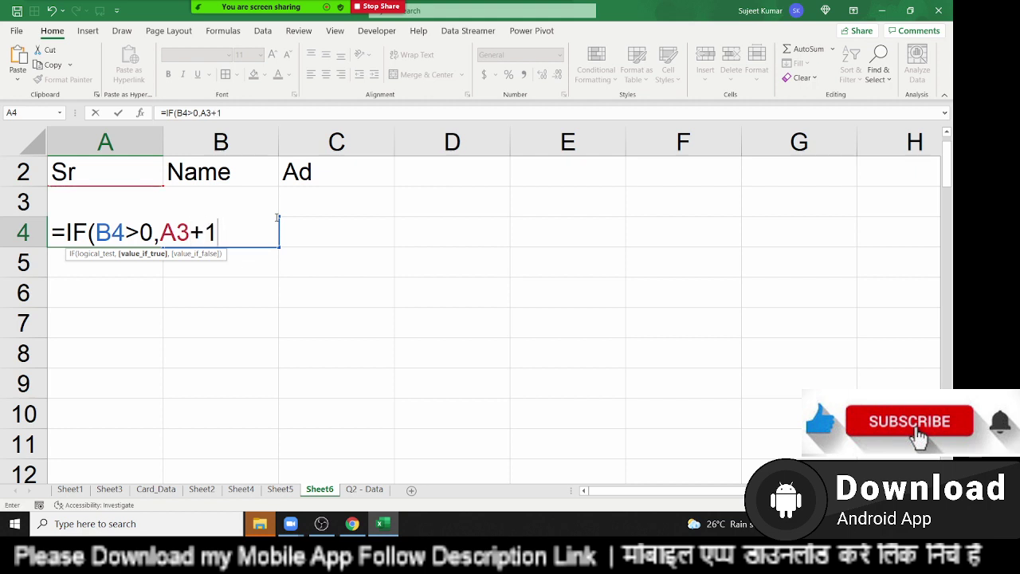
type(",")
type("\"\")")
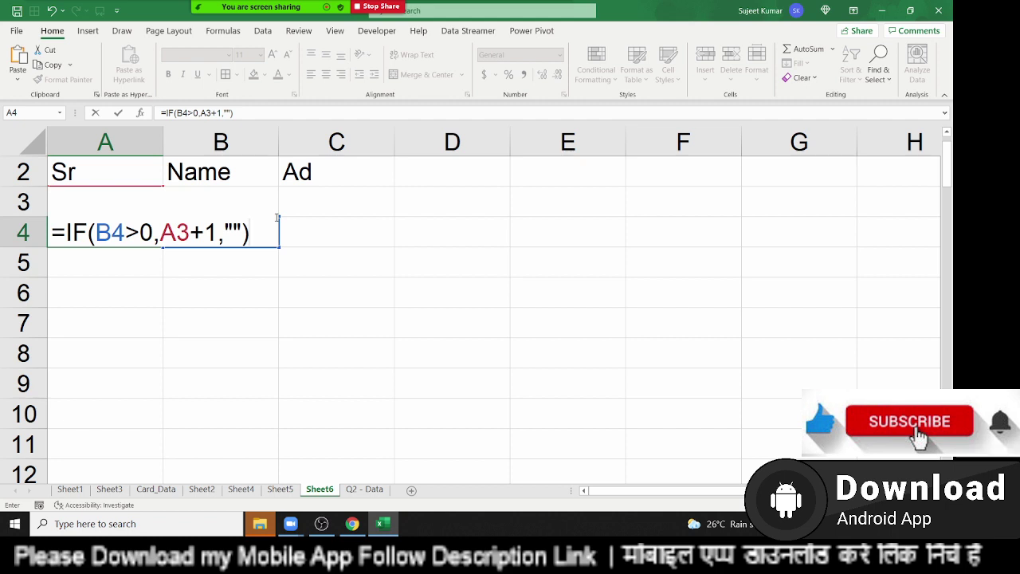
key("Return")
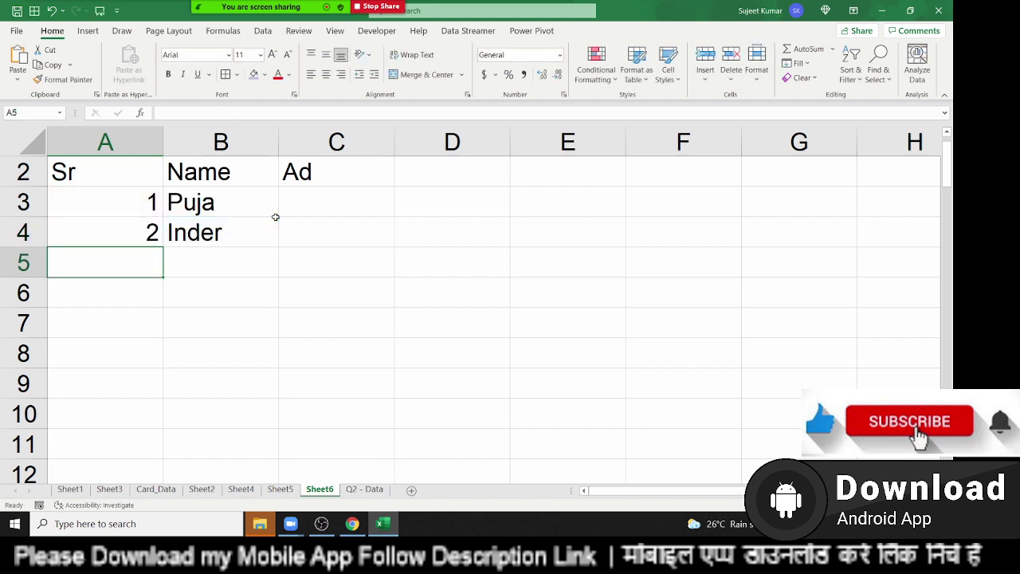
Copy the Sr formula from A4 down through A10
key("Up")
key("shift+Down")
key("shift+Down")
key("shift+Down")
key("shift+Down")
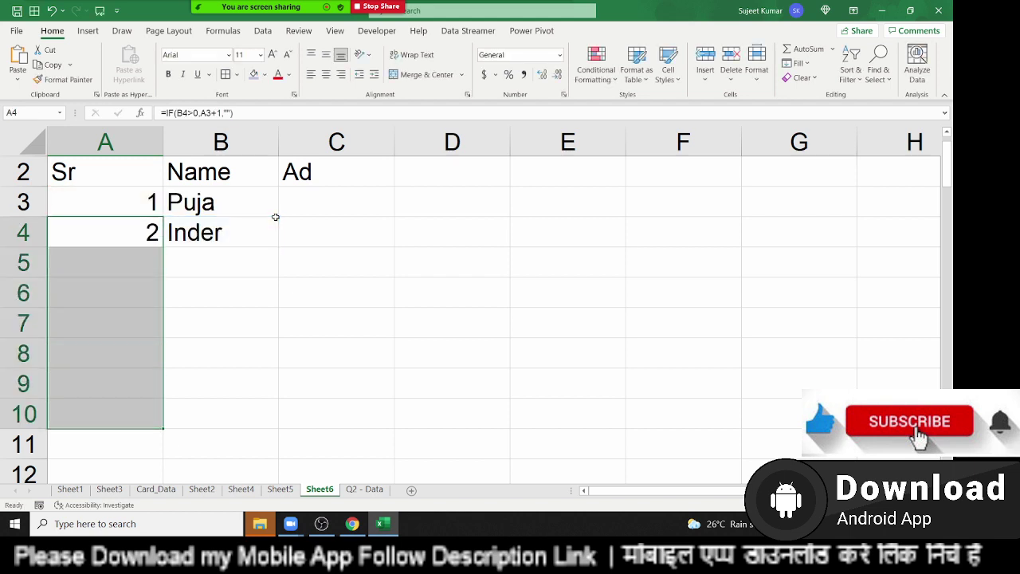
key("Right")
Add Uday in B5 and Om in B6, then review the A4 Sr formula
key("Down")
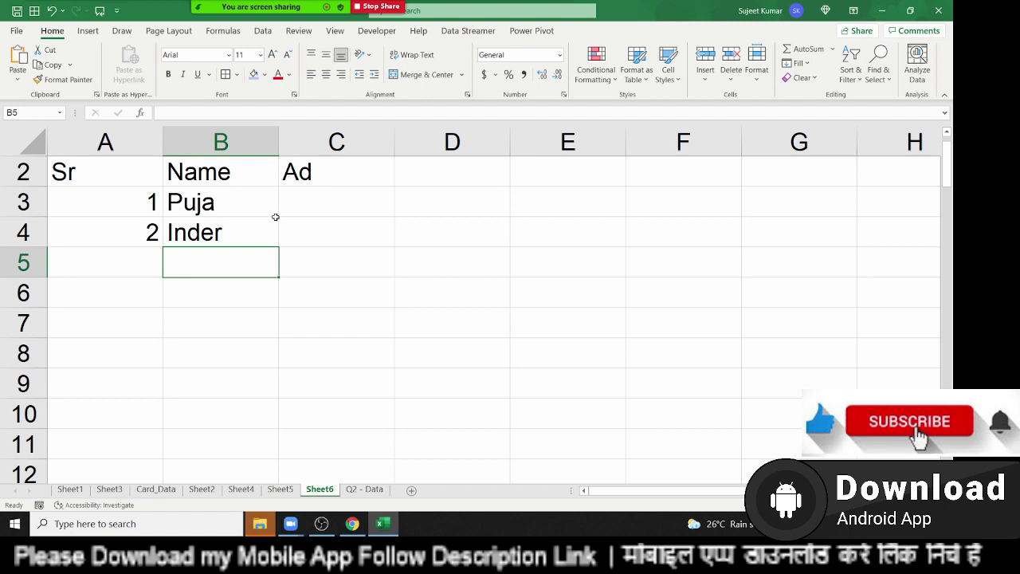
type("Uday")
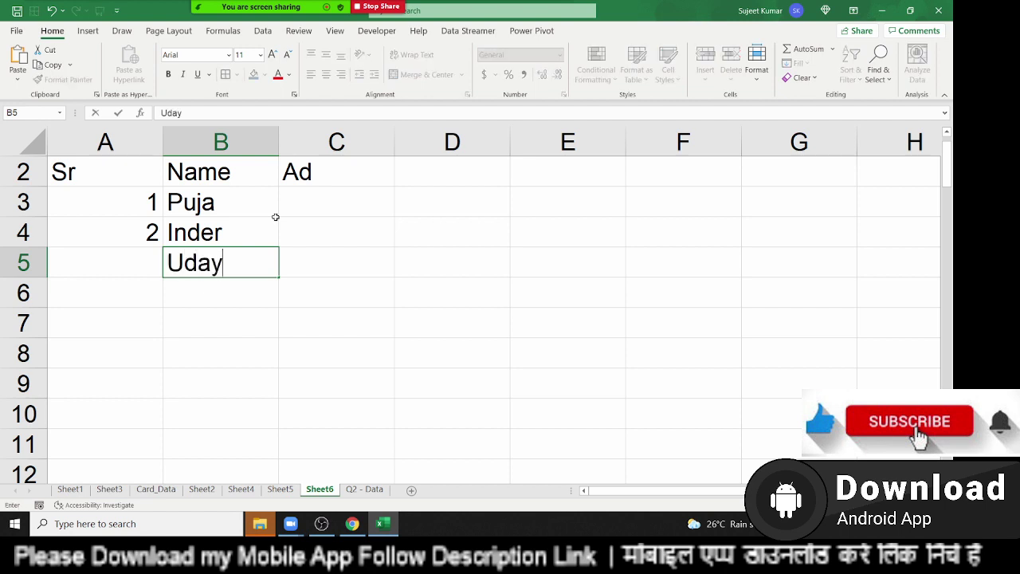
key("Return")
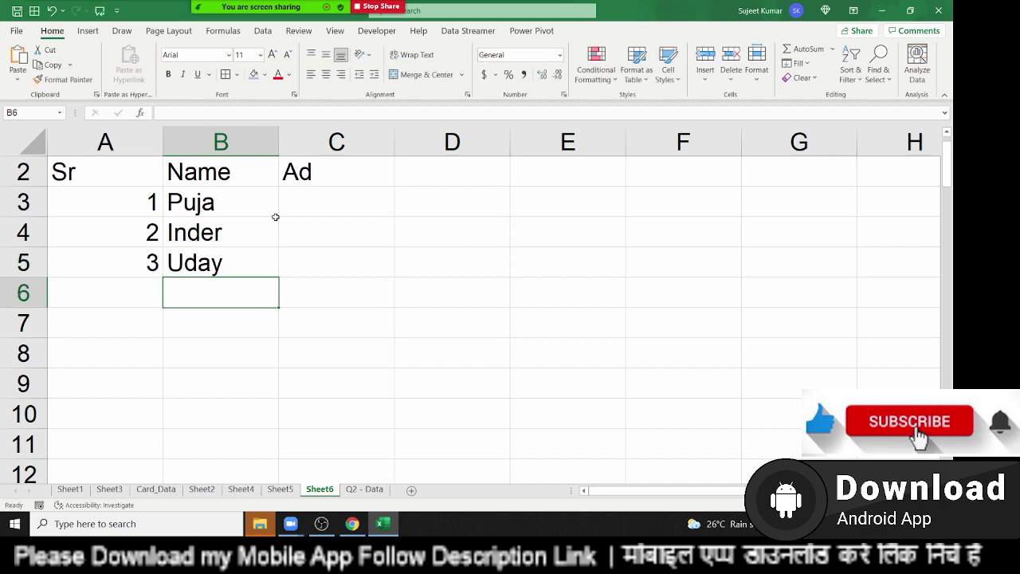
type("Om")
key("Return")
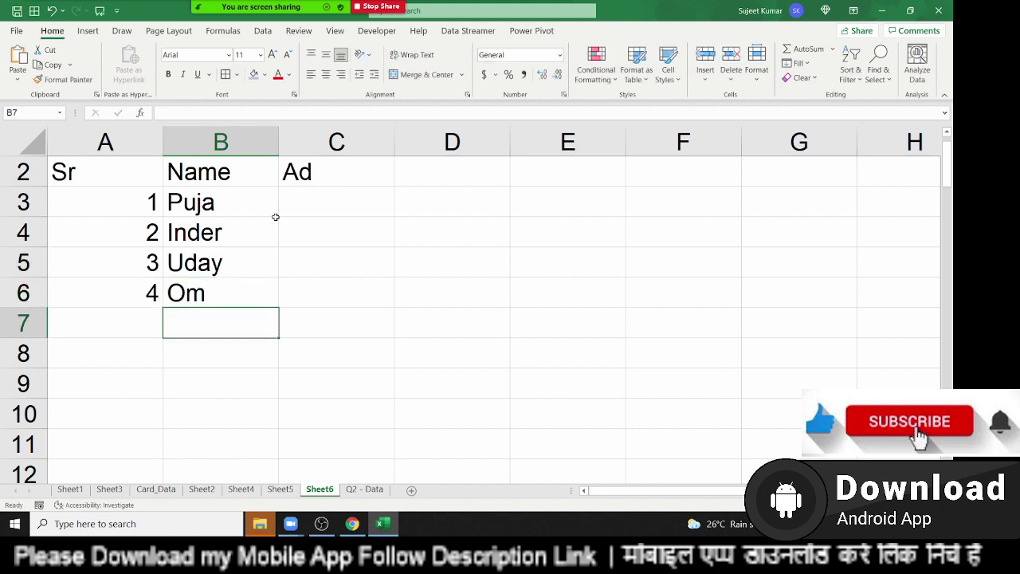
key("Up")
key("Left")
key("Up")
key("Up")
key("F2")
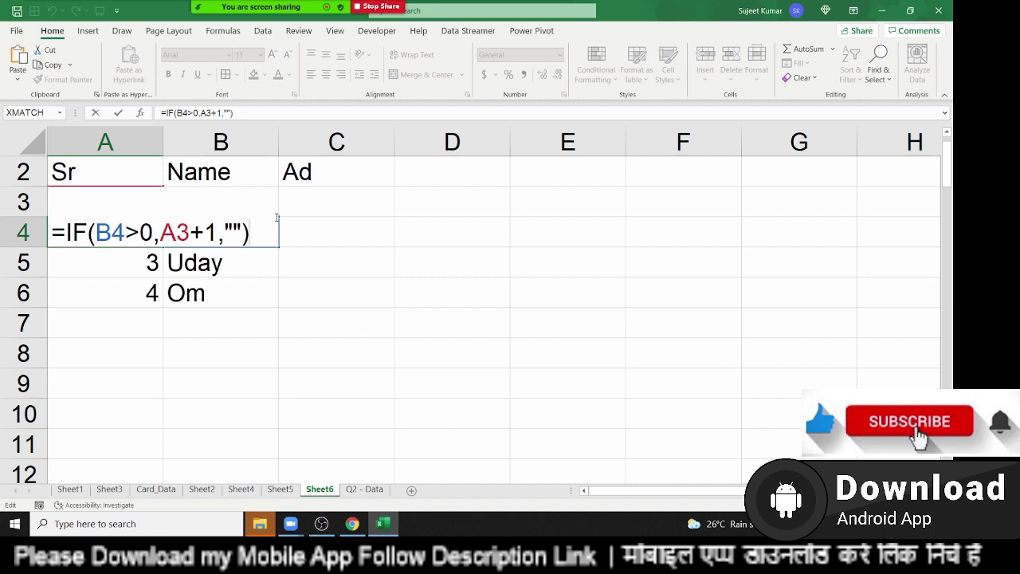
key("Return")
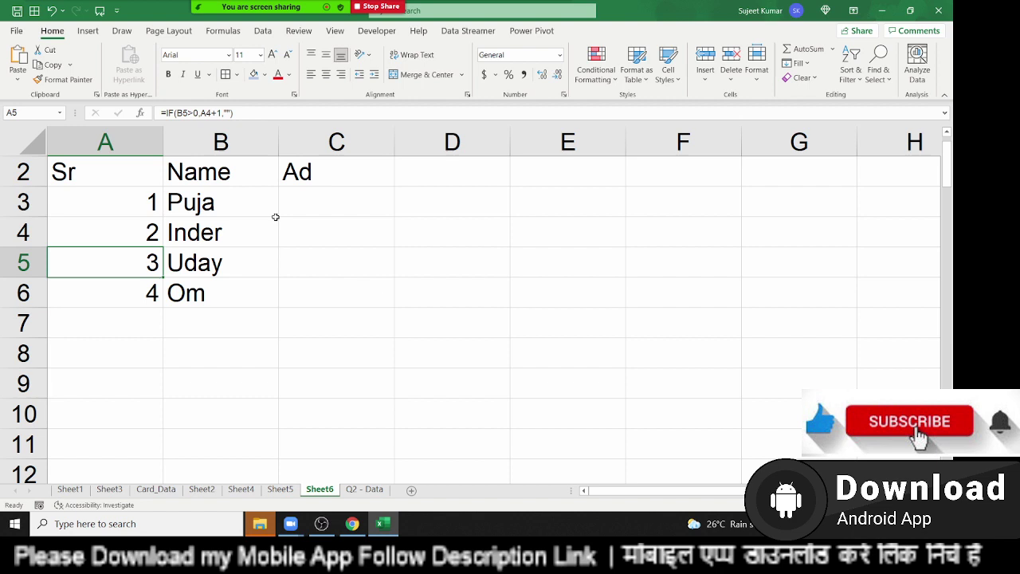
left_click(328, 206)
type("=i")
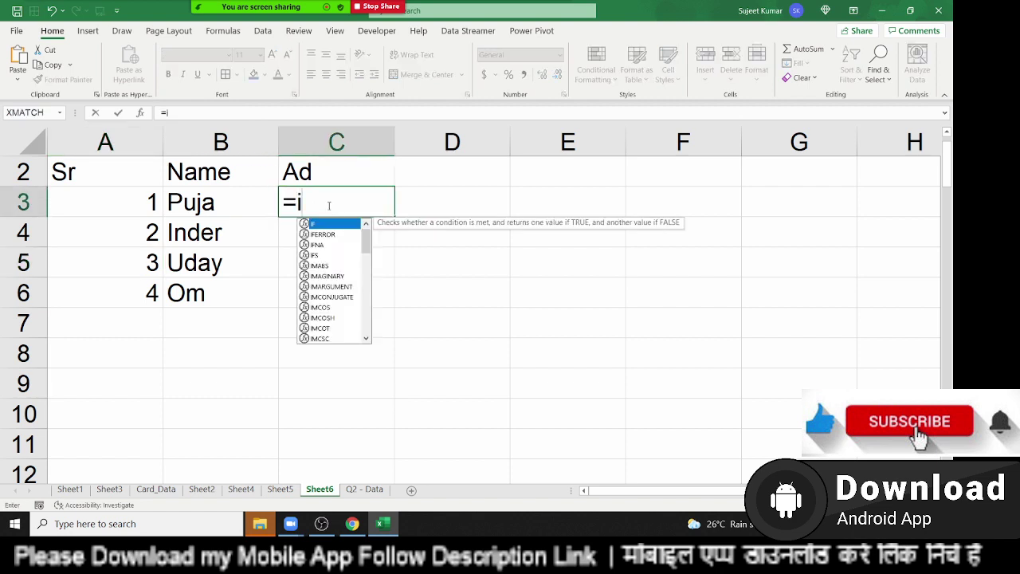
key("Tab")
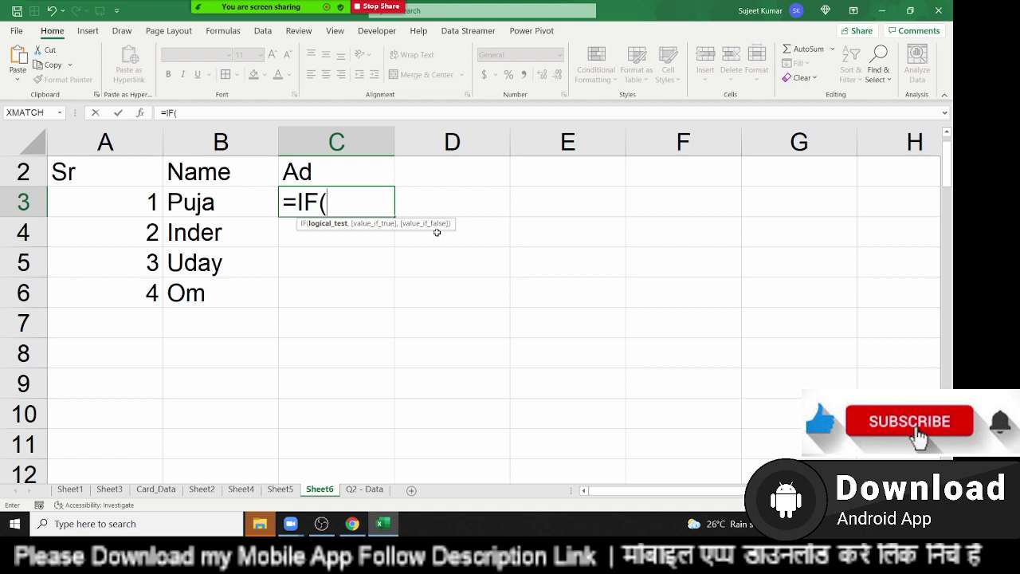
key("Escape")
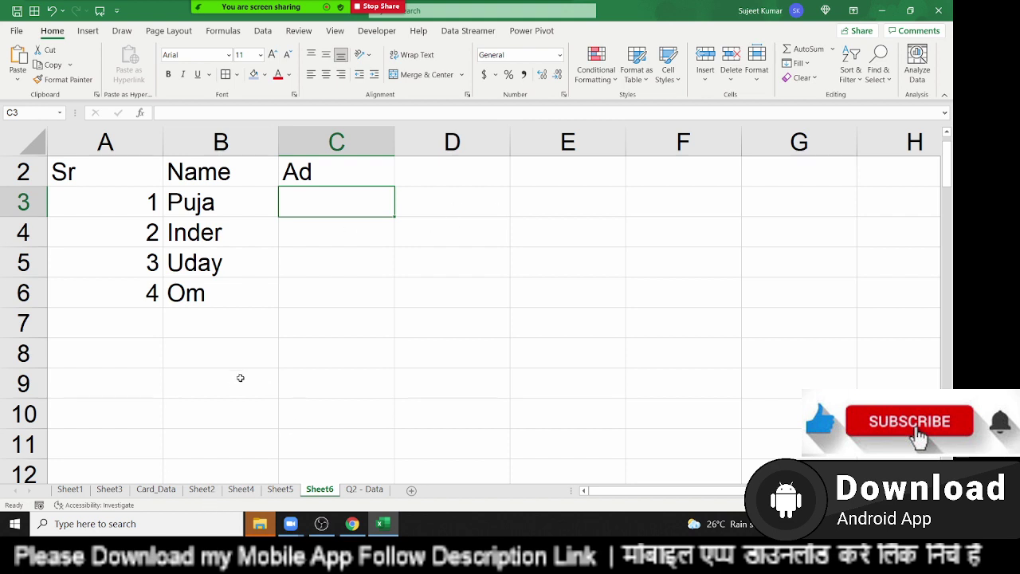
Type 85, 36, 65, 25, 63, 96 and 63 into A10 through A16, fixing a mistyped .6 on the way
scroll(206, 385, "down", 1)
left_click(113, 313)
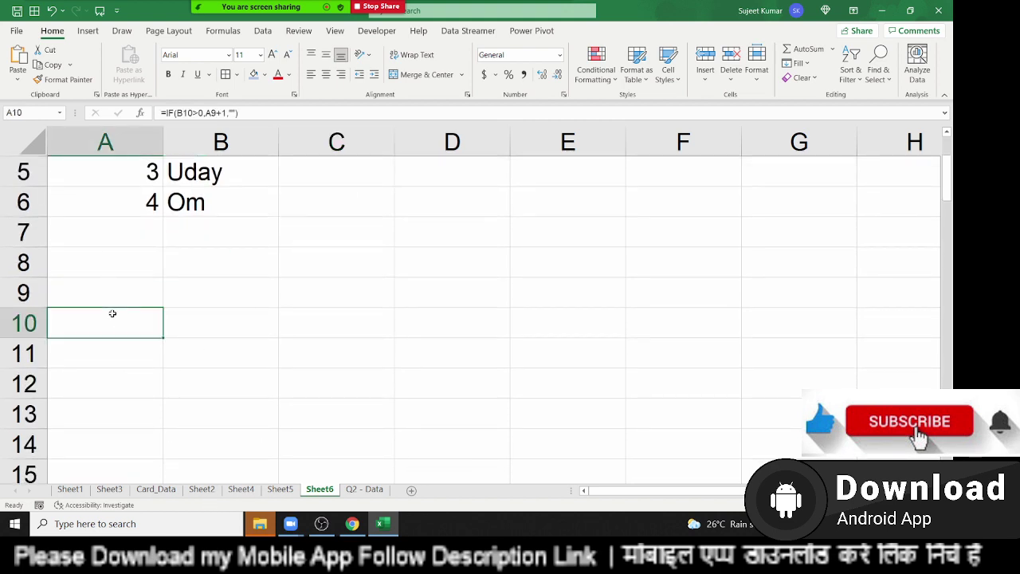
type("85")
key("Return")
type("36")
key("Return")
type("65")
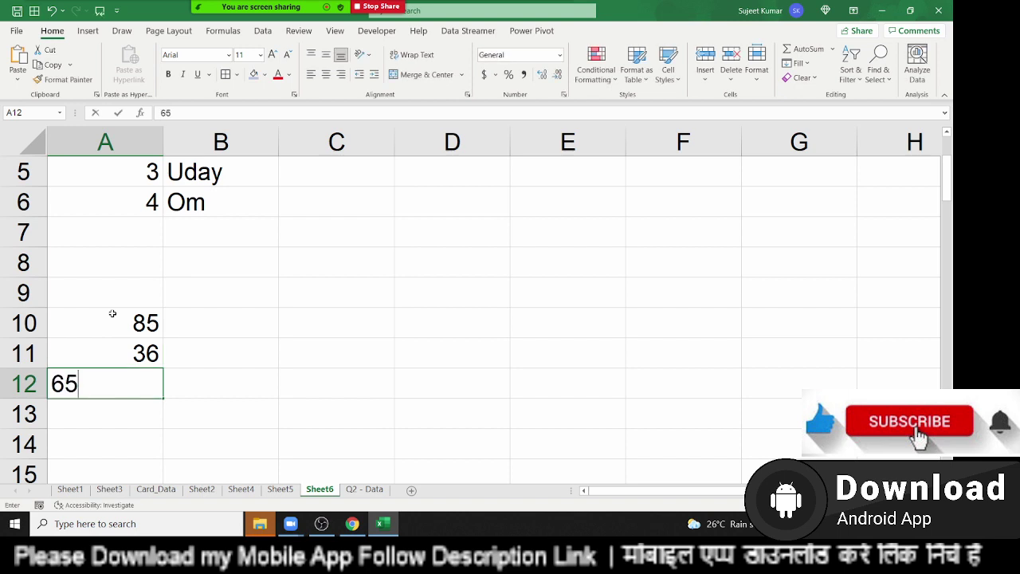
key("Return")
type("25")
key("Return")
type("63")
key("Return")
type("9")
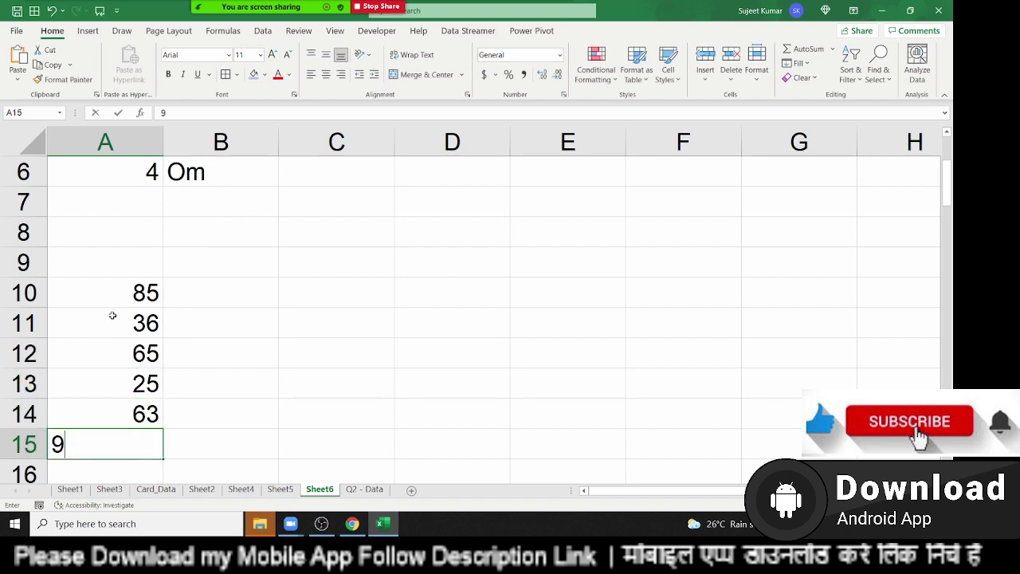
type("6")
key("Return")
type(".6")
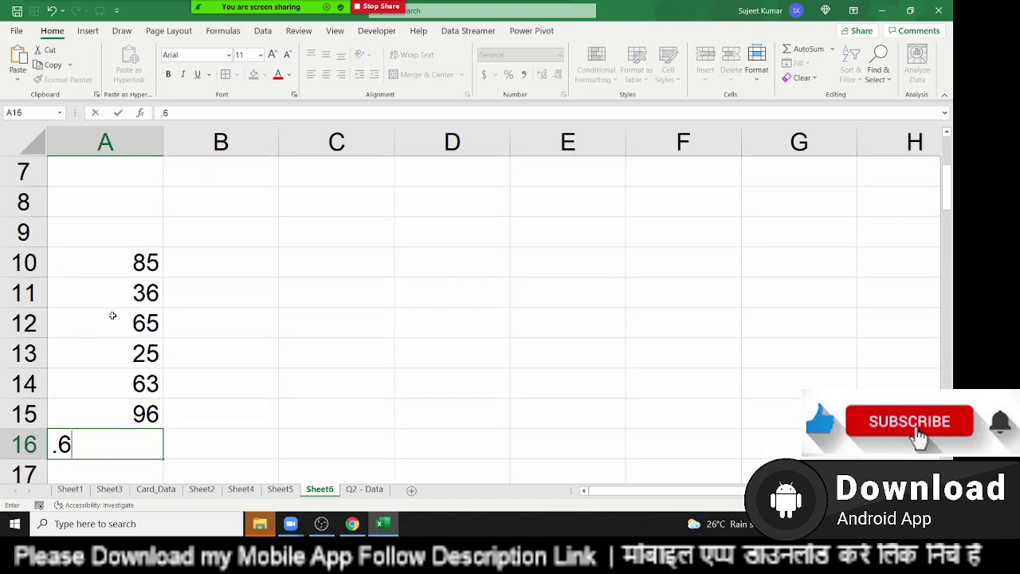
key("BackSpace")
key("BackSpace")
type("63")
key("Return")
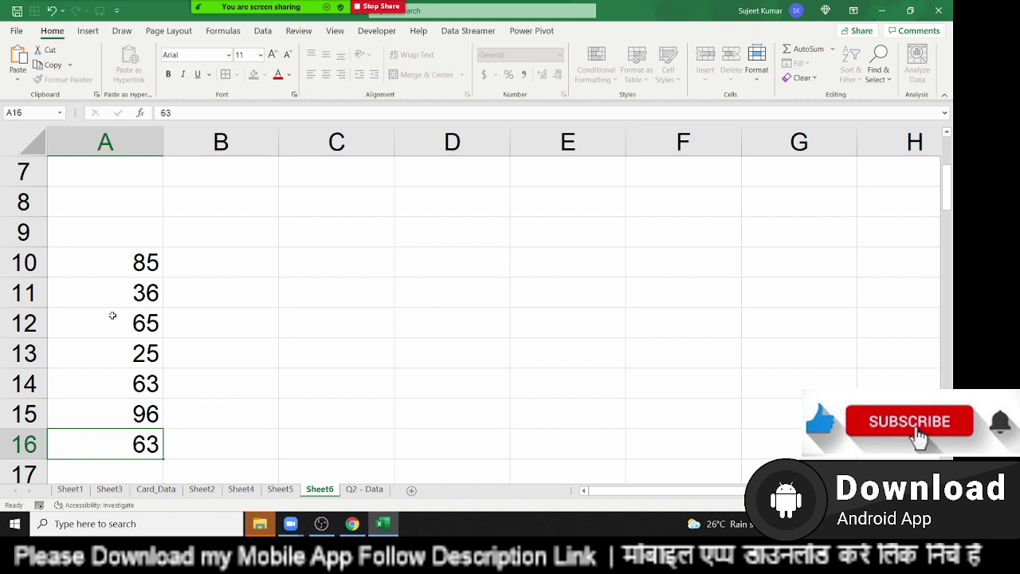
key("Up")
key("Up")
key("ctrl+Up")
key("ctrl+Up")
key("ctrl+Up")
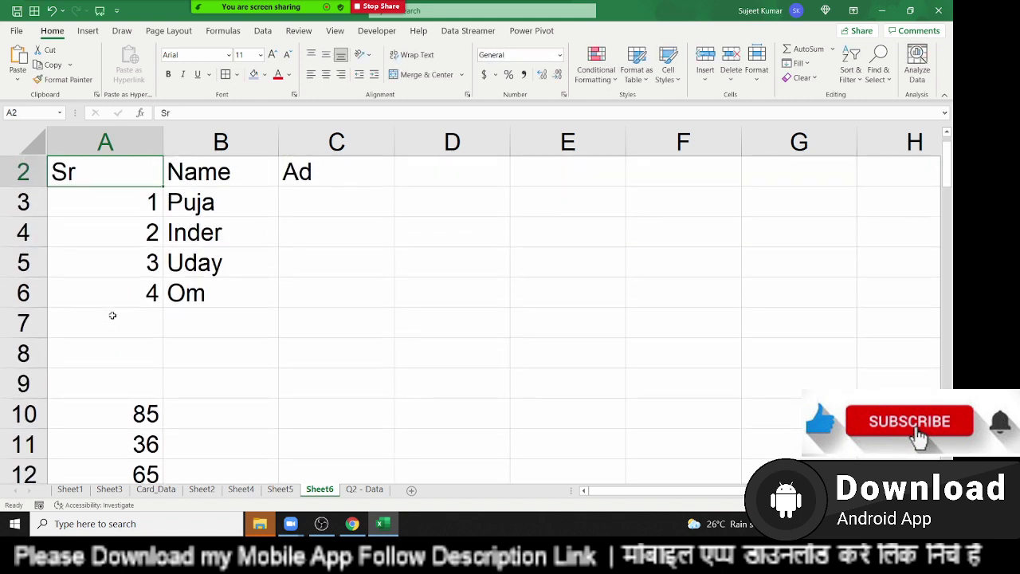
Enter the incentive rule 50-60, 500 and 0 across C10:E10
scroll(100, 315, "down", 3)
scroll(102, 294, "up", 2)
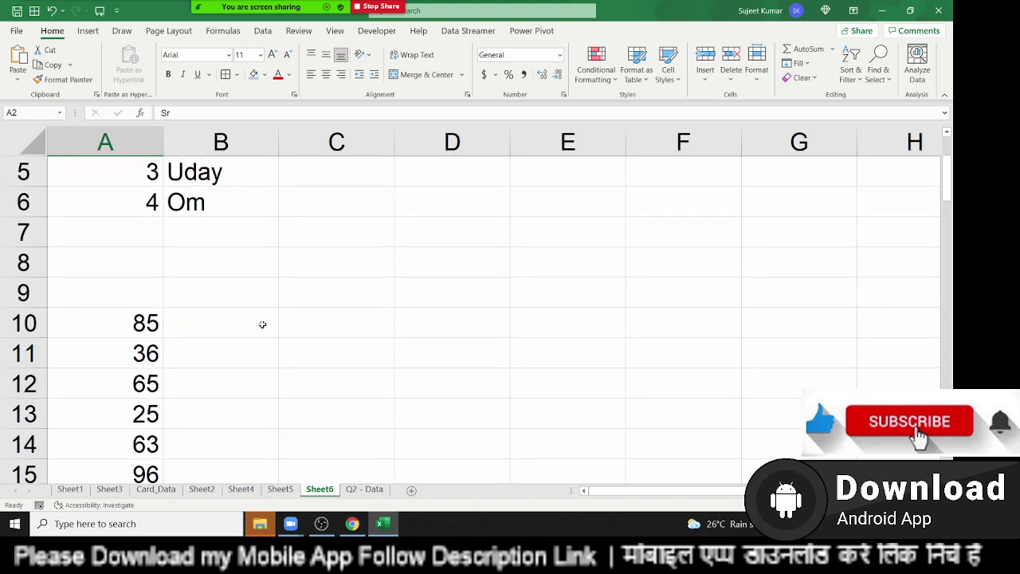
left_click(336, 318)
type("5")
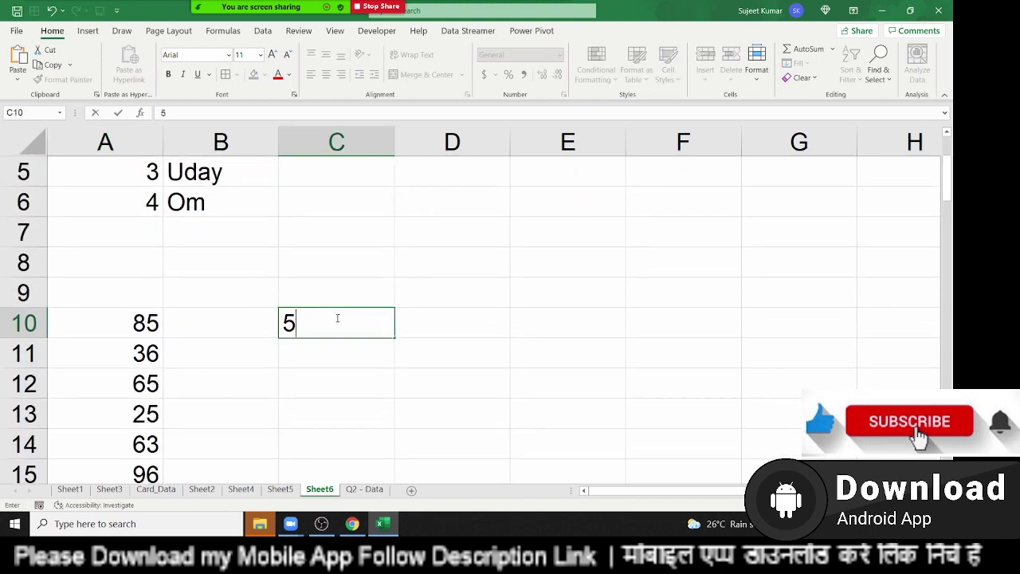
type("0-60")
key("Tab")
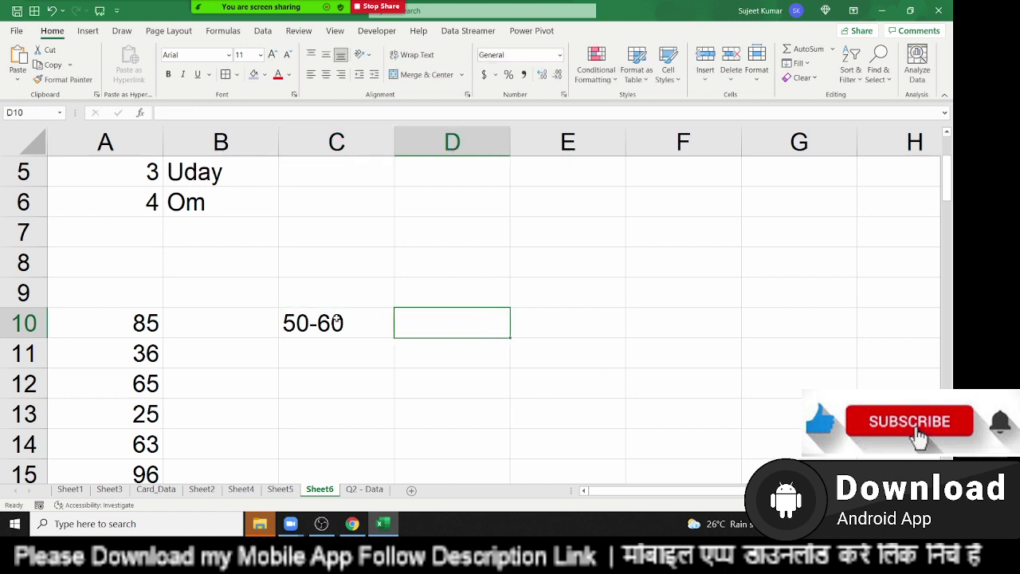
type("500")
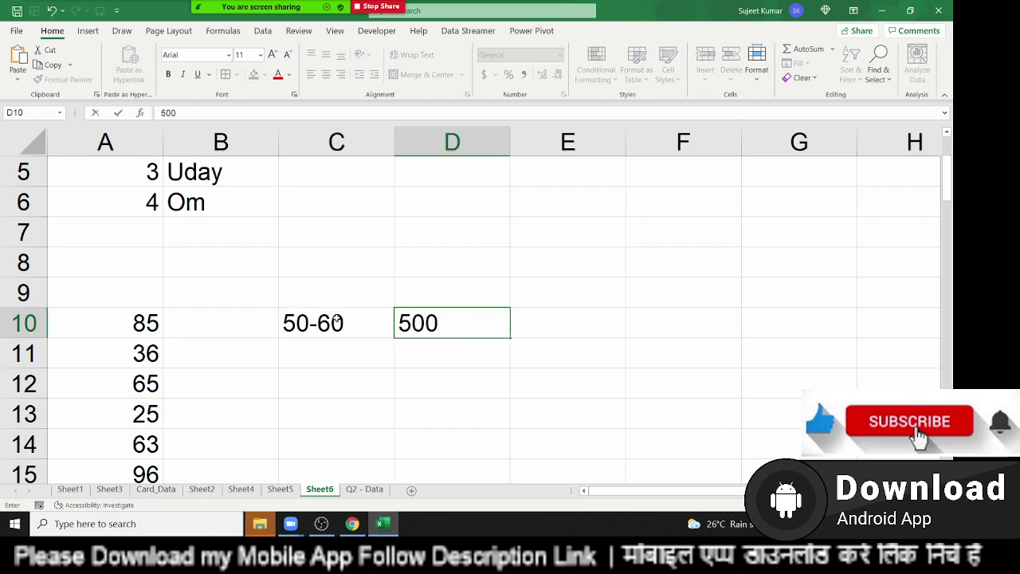
key("Tab")
type("0")
Add the headings Sales in A9 and INC in B9, then return to B10
left_click(337, 320)
key("Left")
key("Left")
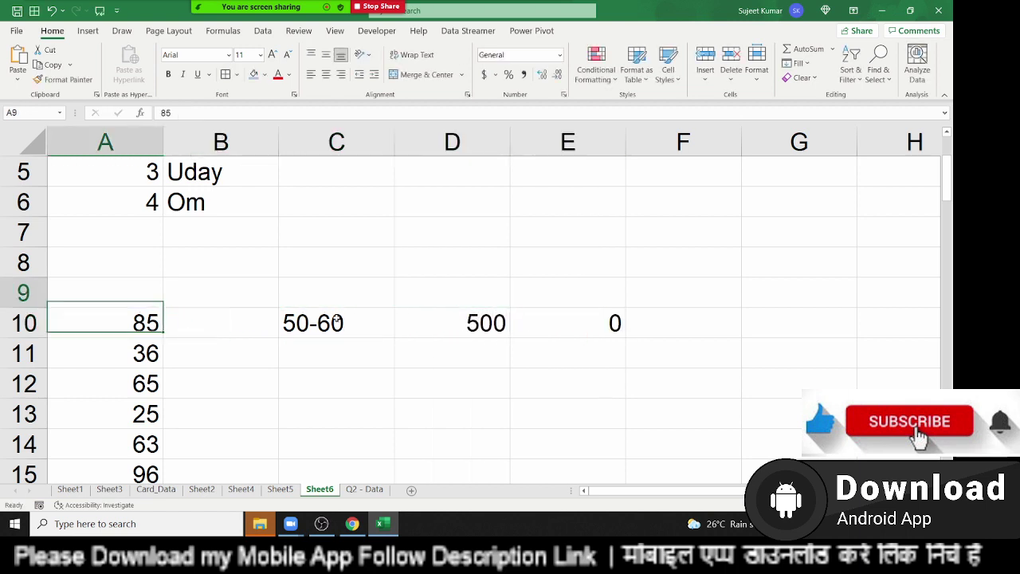
key("Up")
type("Sales")
key("Tab")
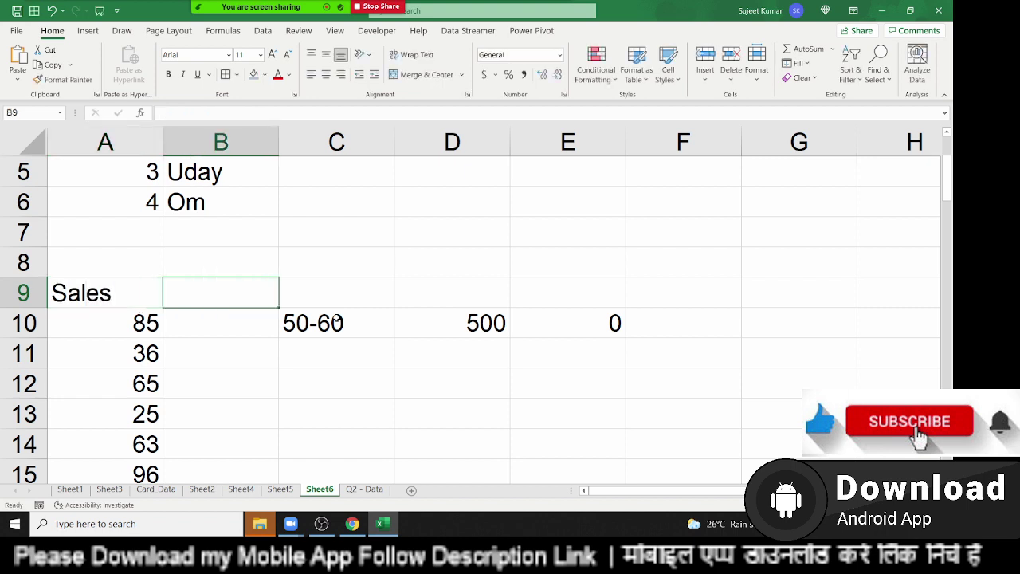
type("INC\\")
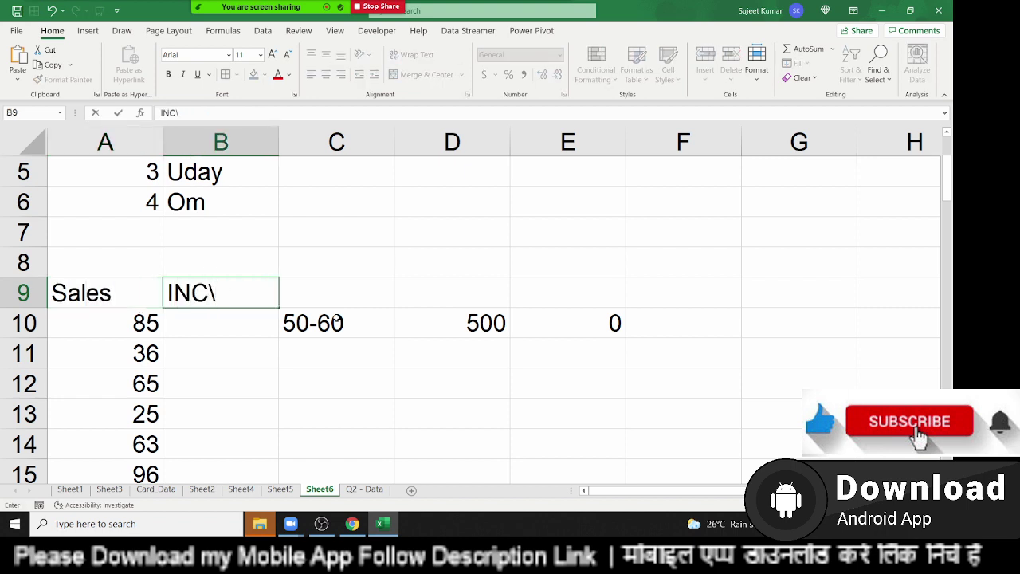
key("BackSpace")
key("Return")
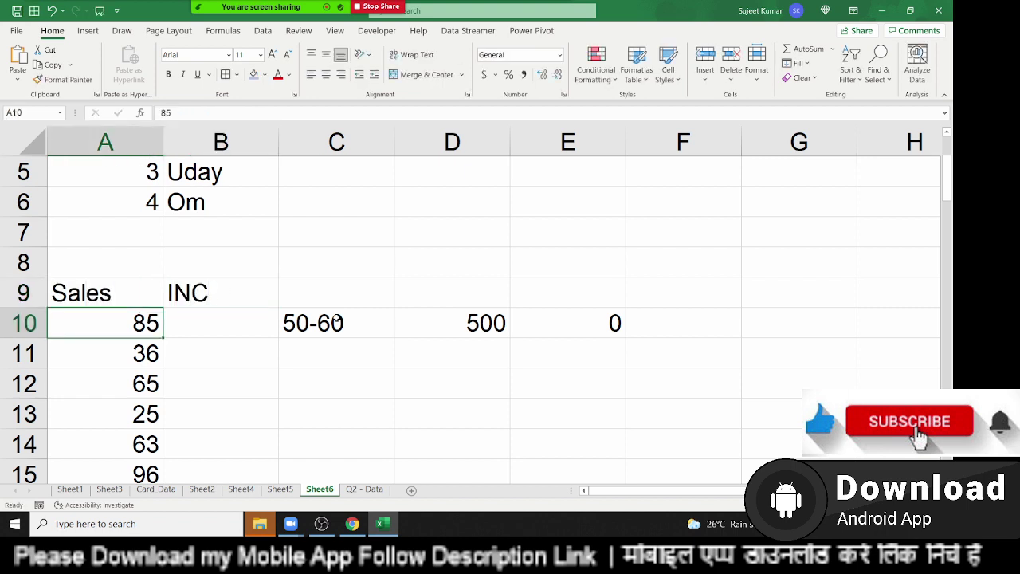
key("Right")
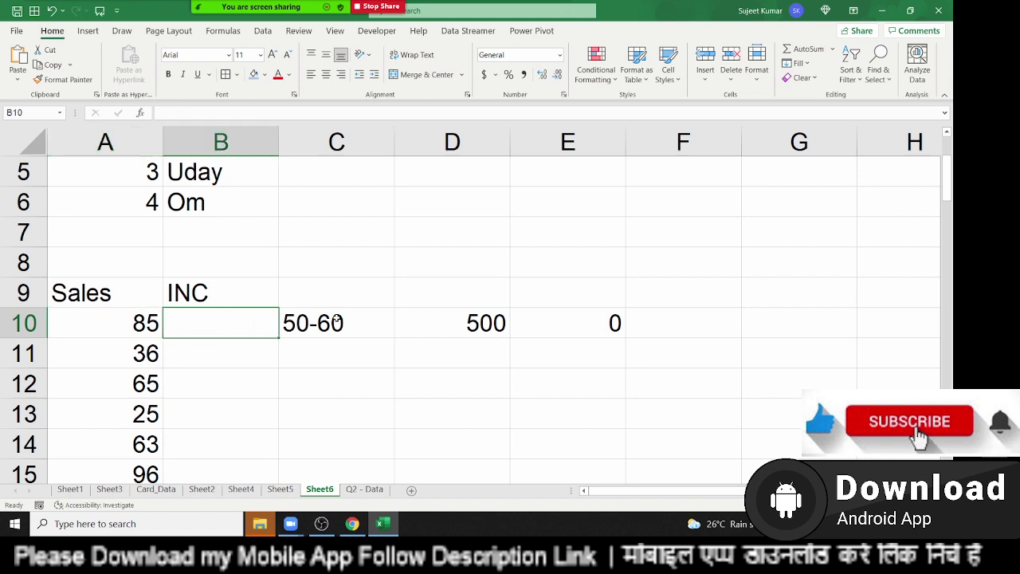
key("Right")
key("Right")
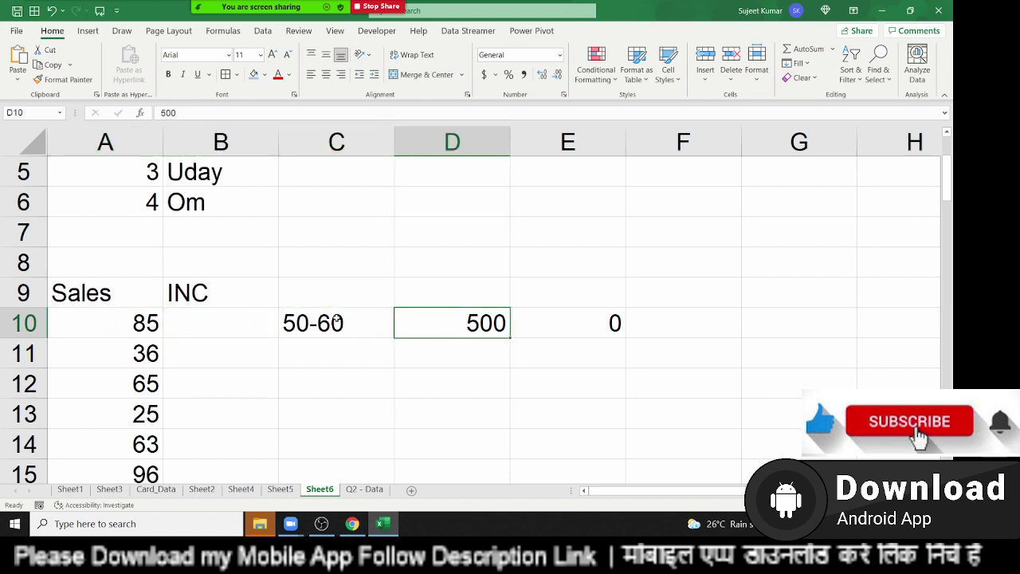
key("Right")
key("Left")
key("Left")
key("Left")
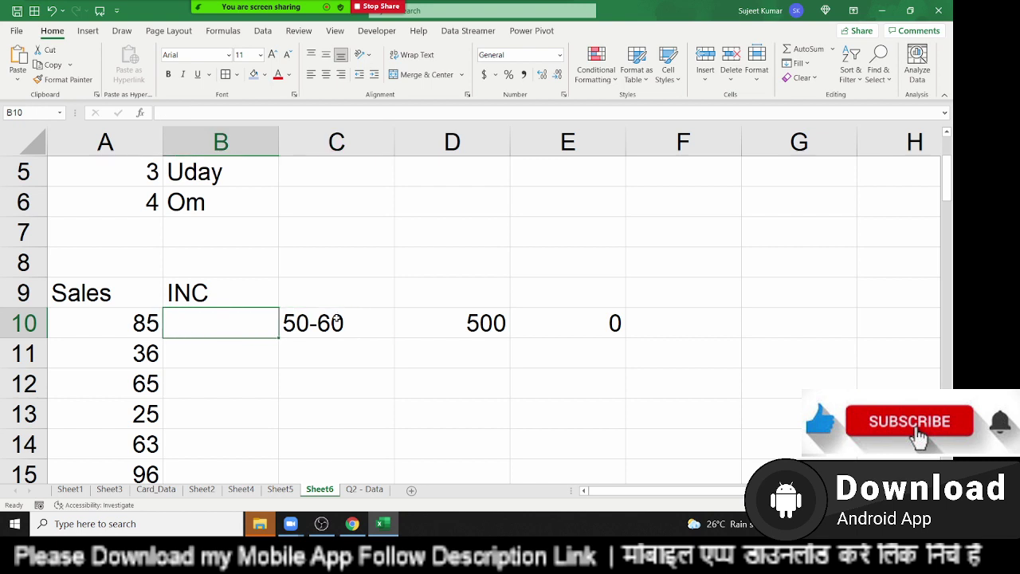
Begin an IF formula referencing A10 in B10, then discard it unfinished
type("=if")
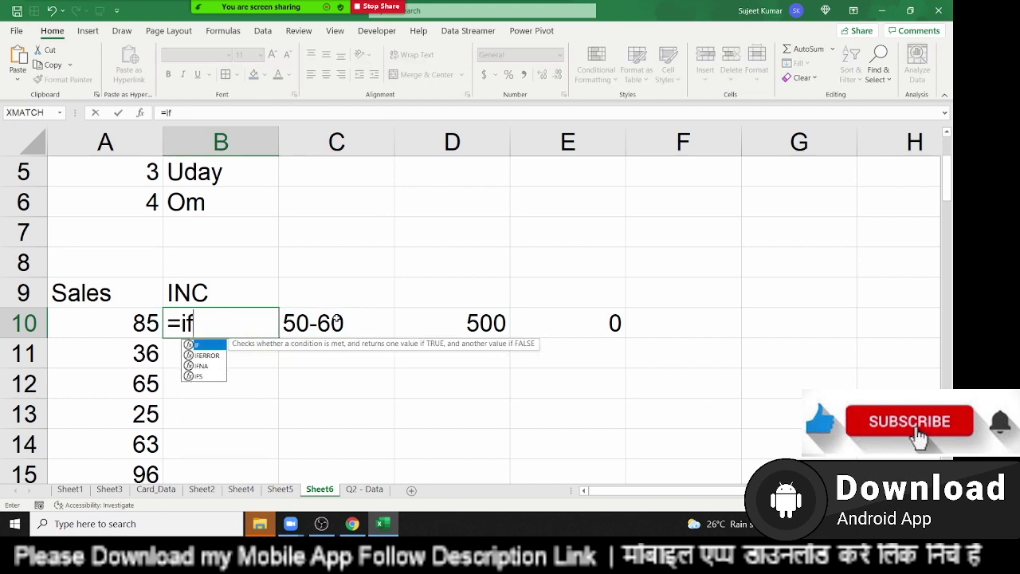
key("Tab")
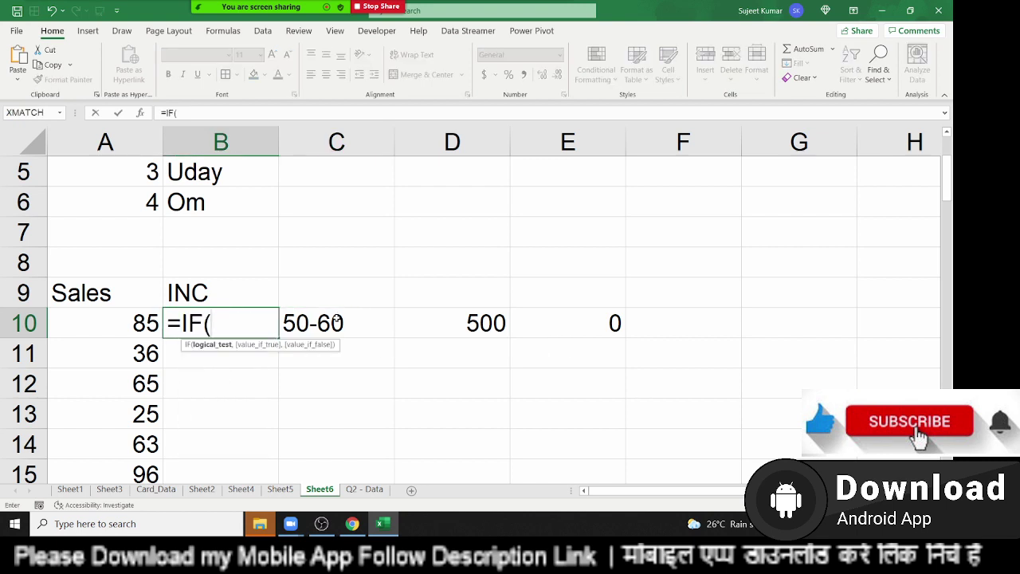
key("Left")
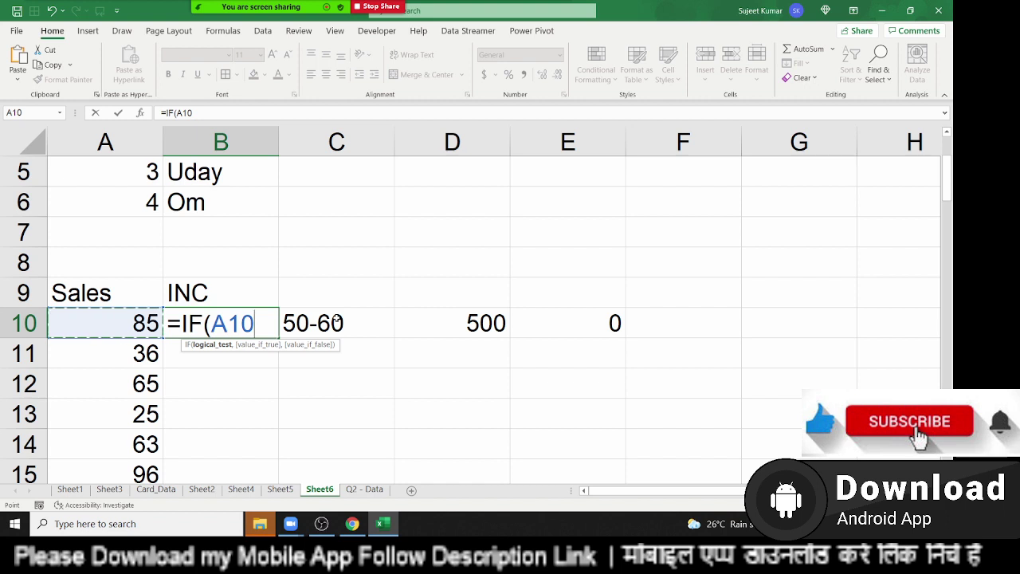
key("Escape")
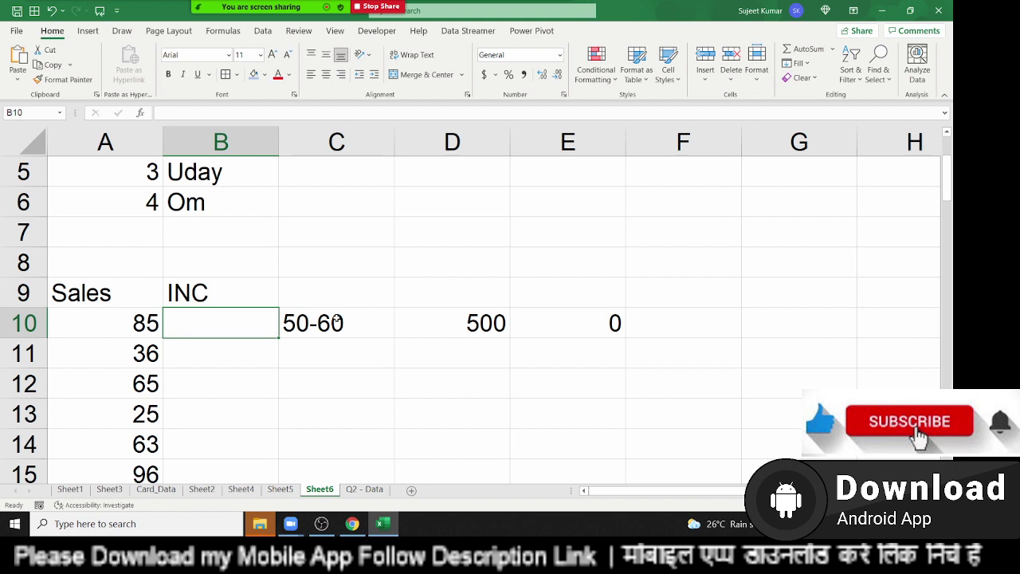
Enter =AND(A10>=50,A10<=60) in B10 to test the 50–60 sales band
type("=and")
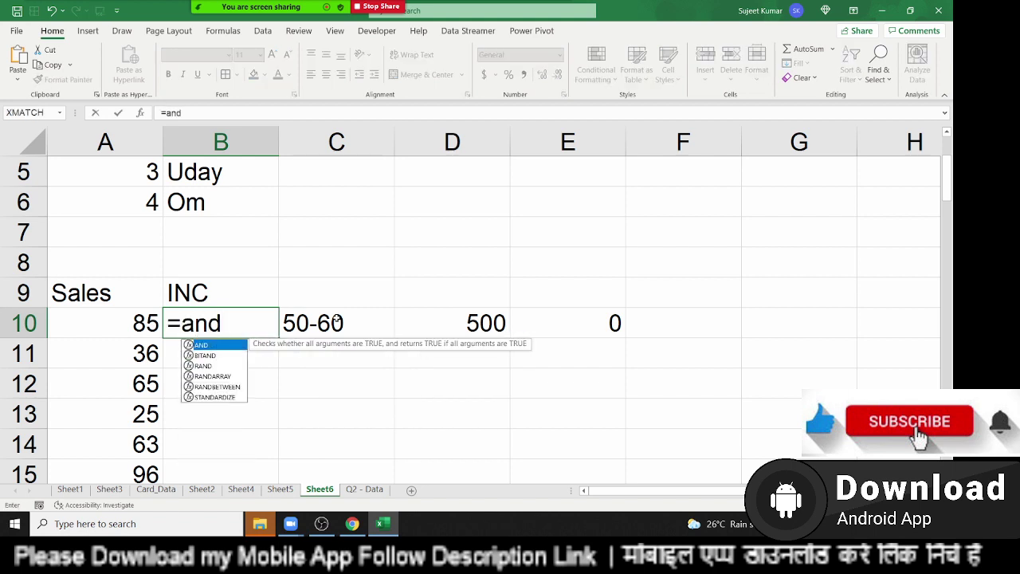
key("Tab")
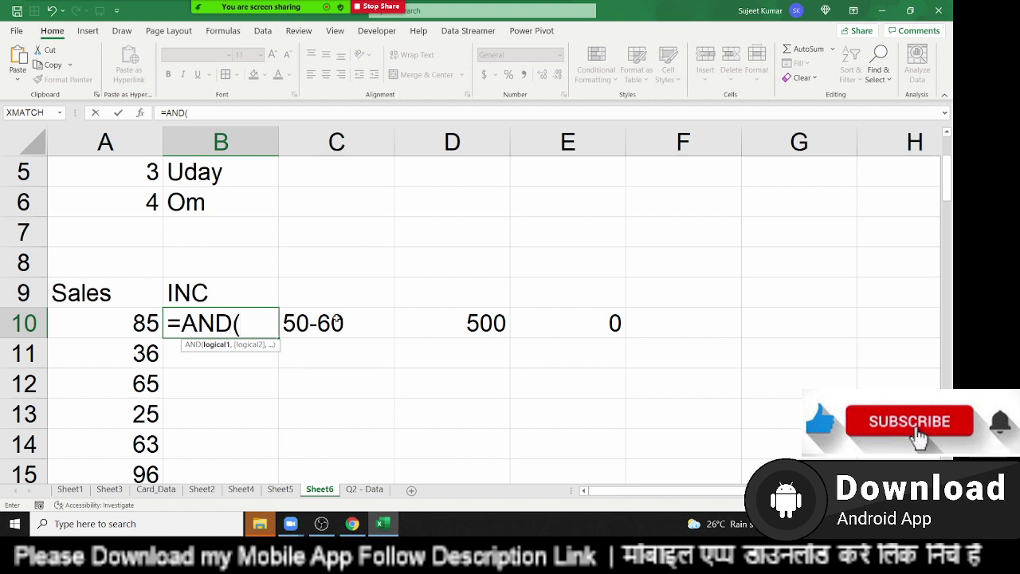
left_click(91, 319)
type(">")
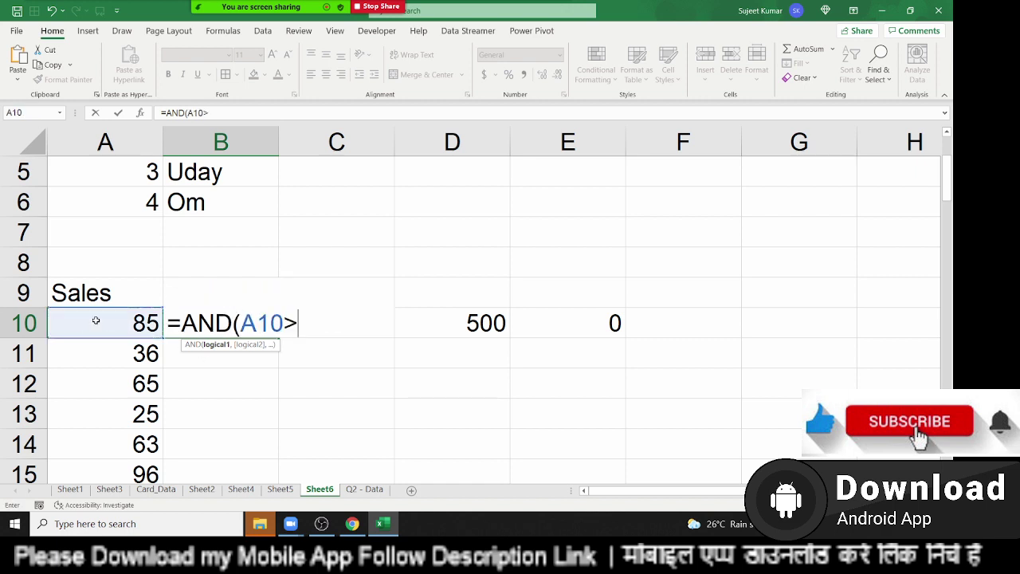
type("50")
type(",")
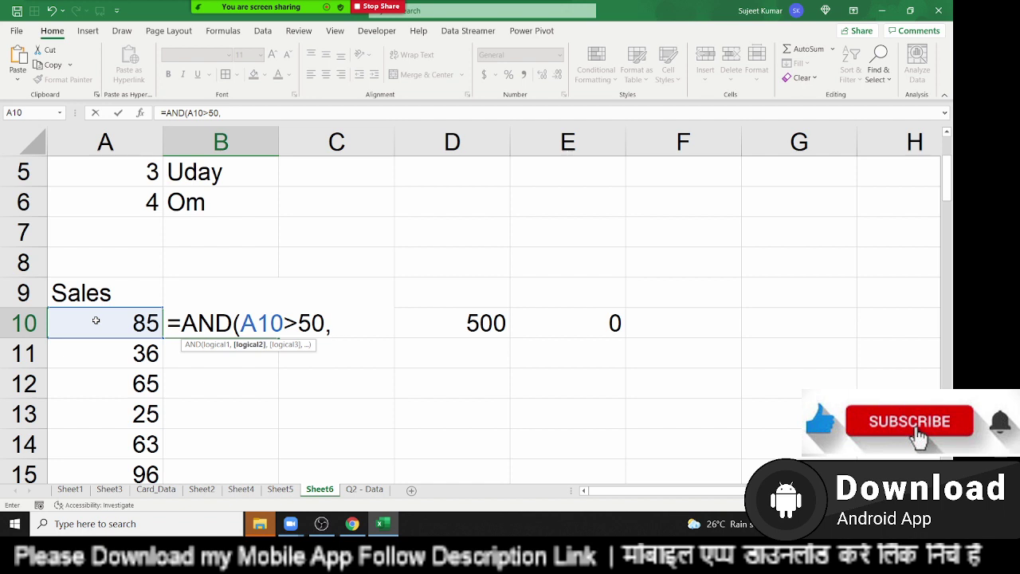
key("BackSpace")
key("BackSpace")
key("BackSpace")
type("=50")
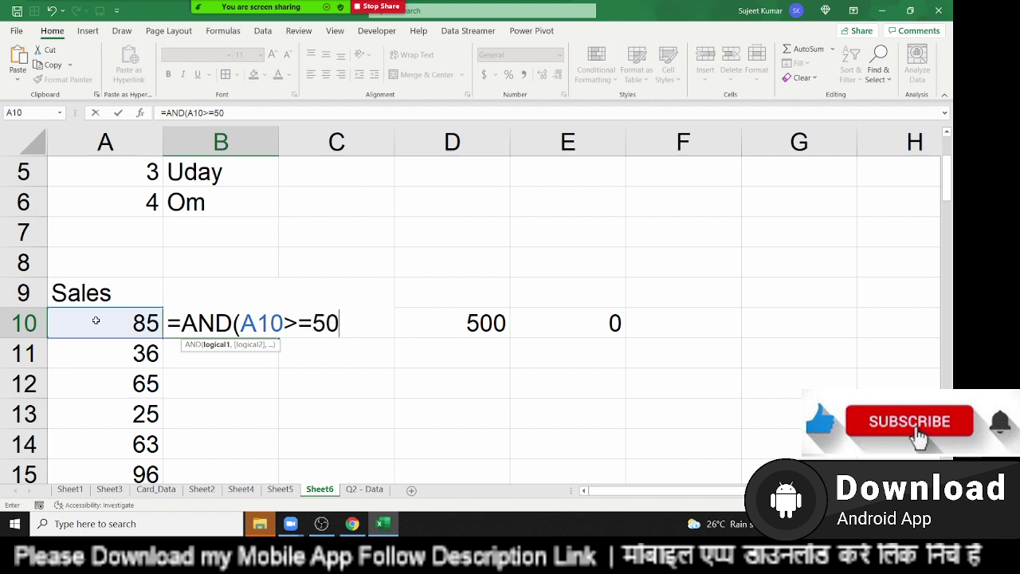
type(",")
left_click(85, 319)
type("<=")
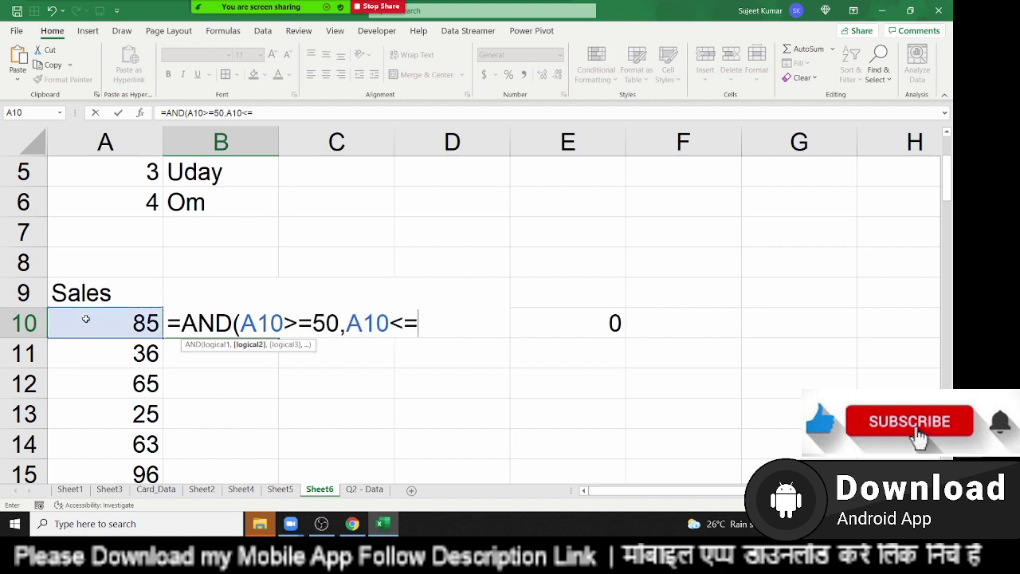
type("60")
type(")")
key("Return")
key("Up")
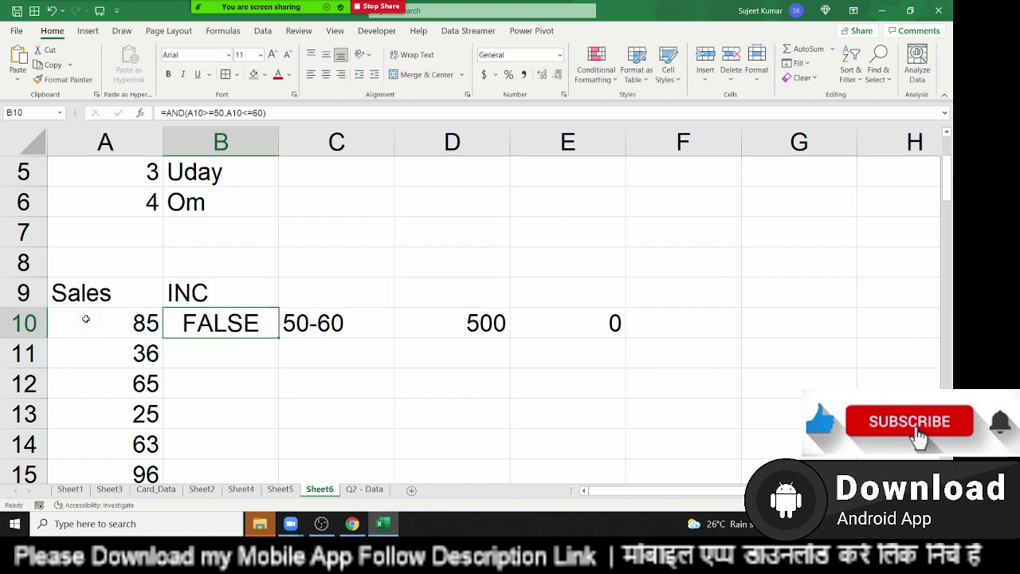
Wrap the AND test in IF so B10 returns 500 when true, otherwise 0
key("F2")
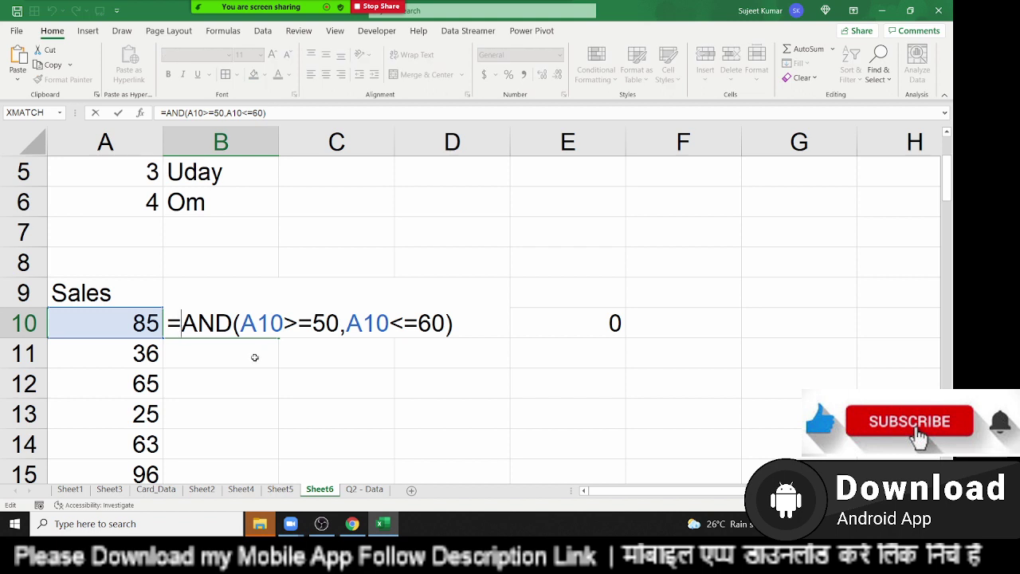
type("if")
key("Tab")
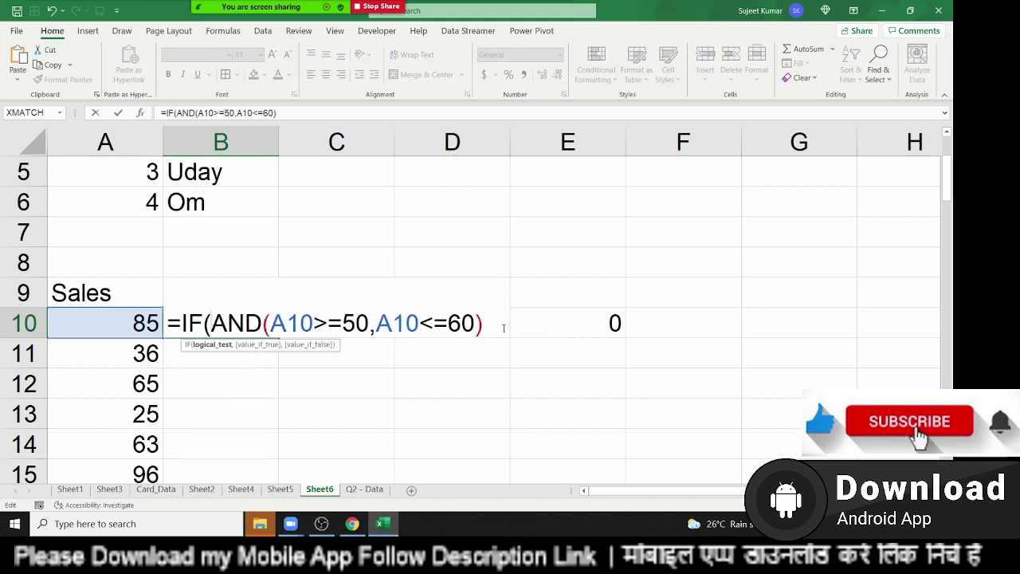
left_click(503, 328)
type(",50")
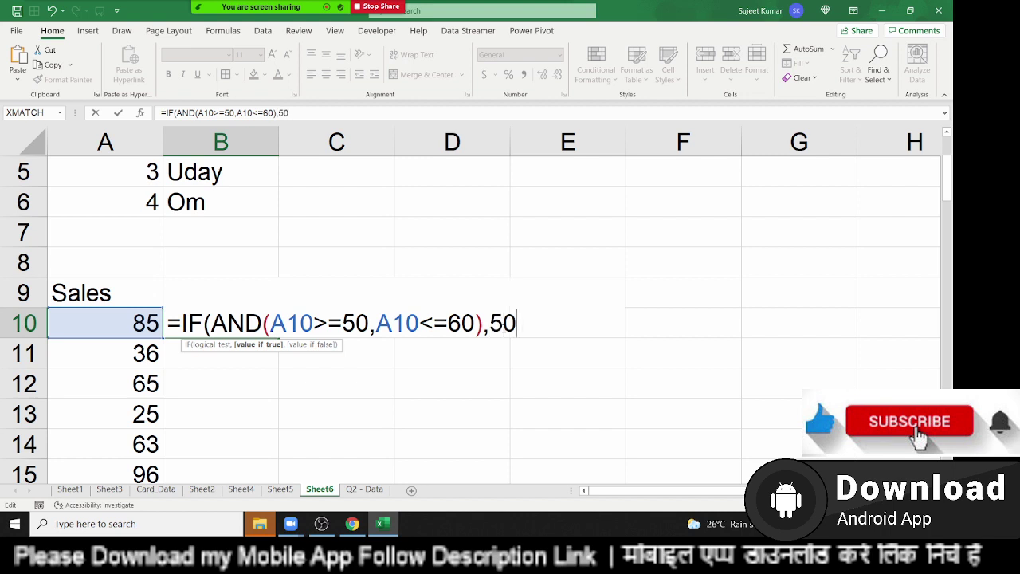
type("0,0")
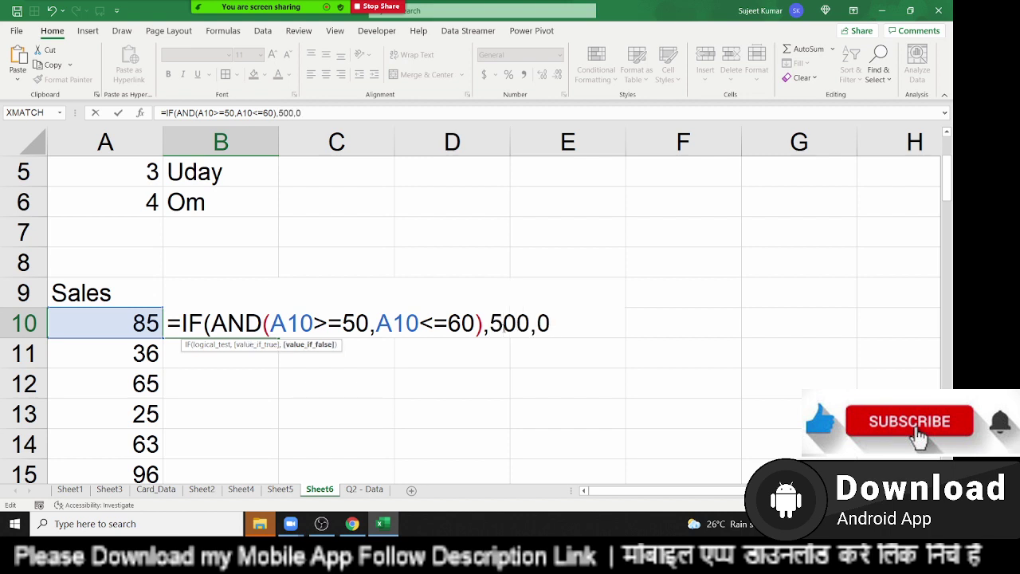
type(")")
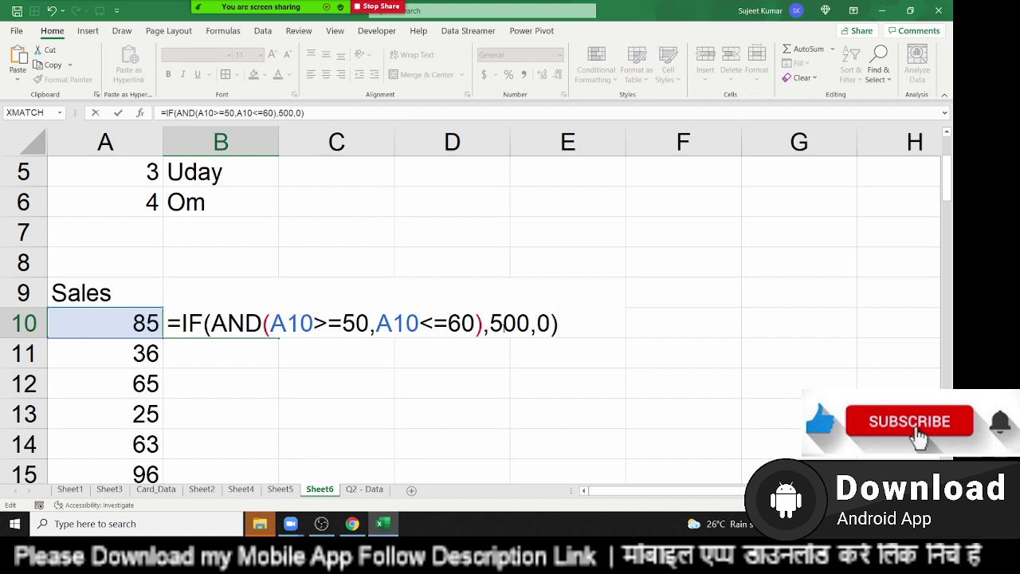
key("Return")
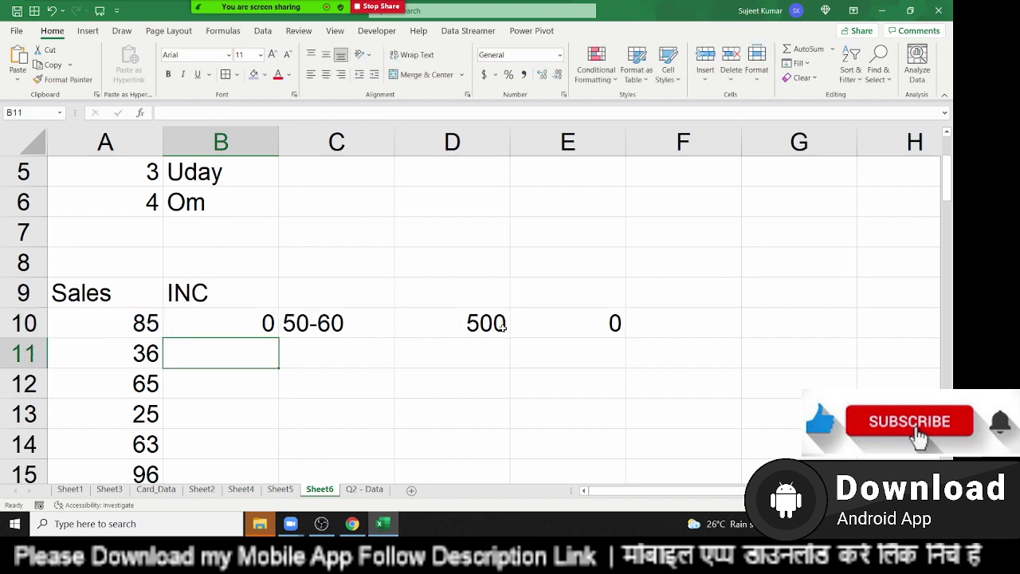
key("Up")
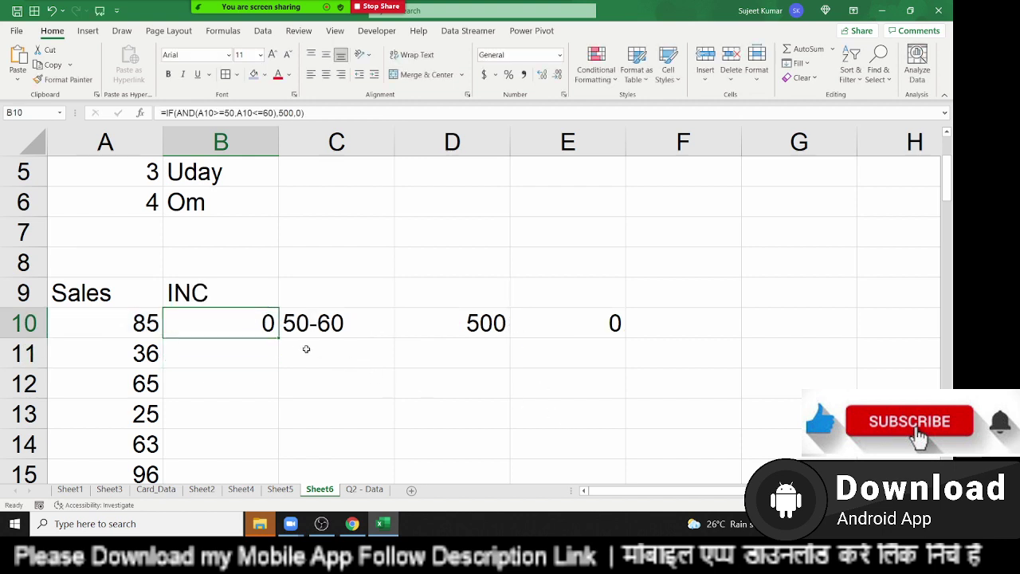
Fill the incentive formula down to B16 and raise its upper limit from 60 to 80
double_click(279, 338)
scroll(277, 341, "down", 2)
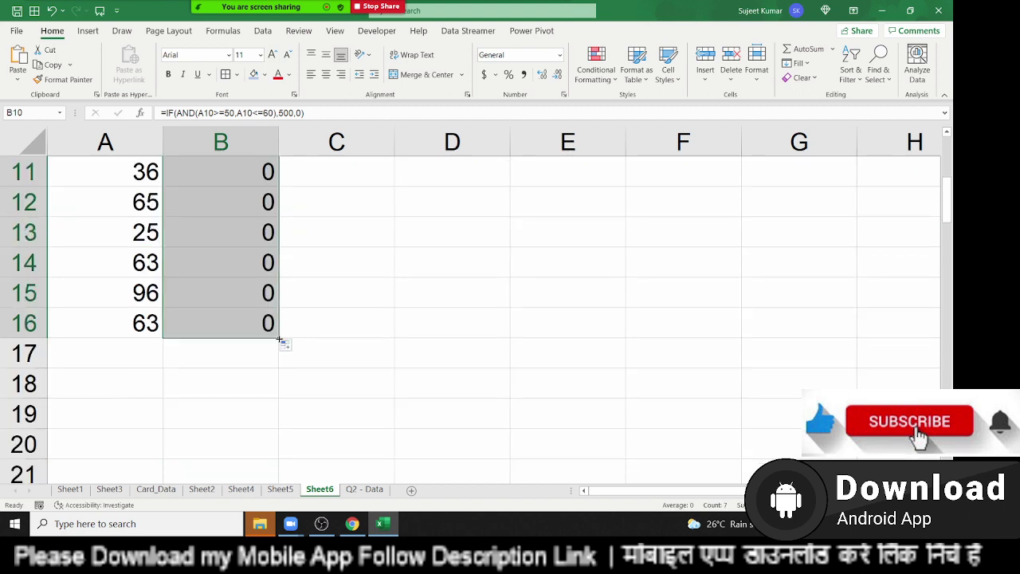
scroll(278, 344, "up", 1)
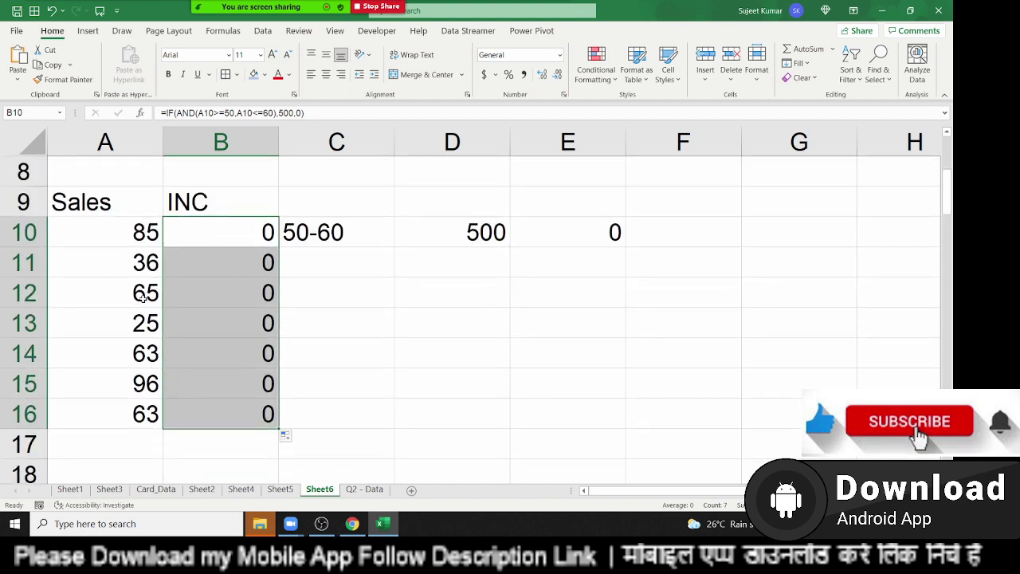
double_click(244, 231)
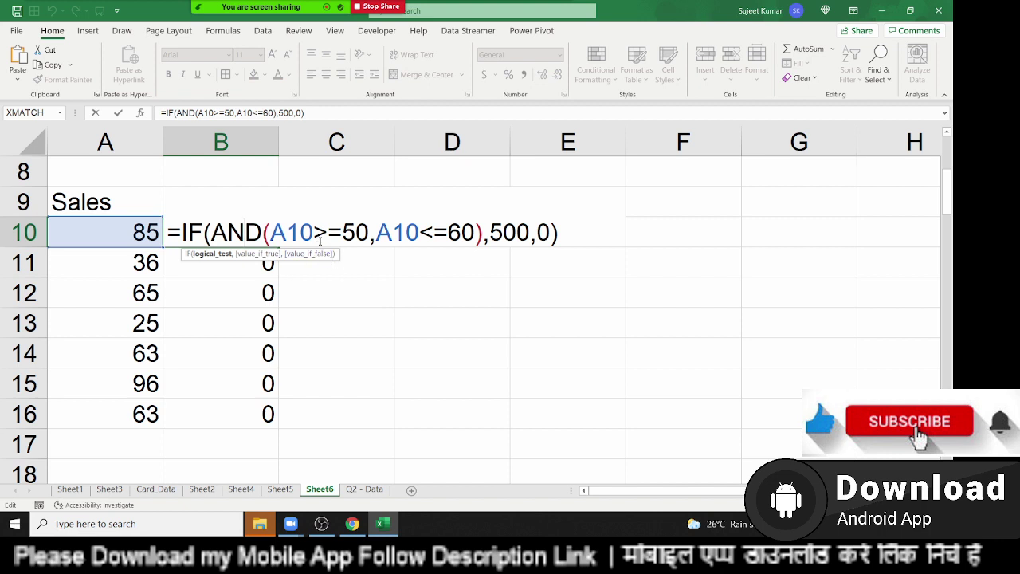
left_click(461, 232)
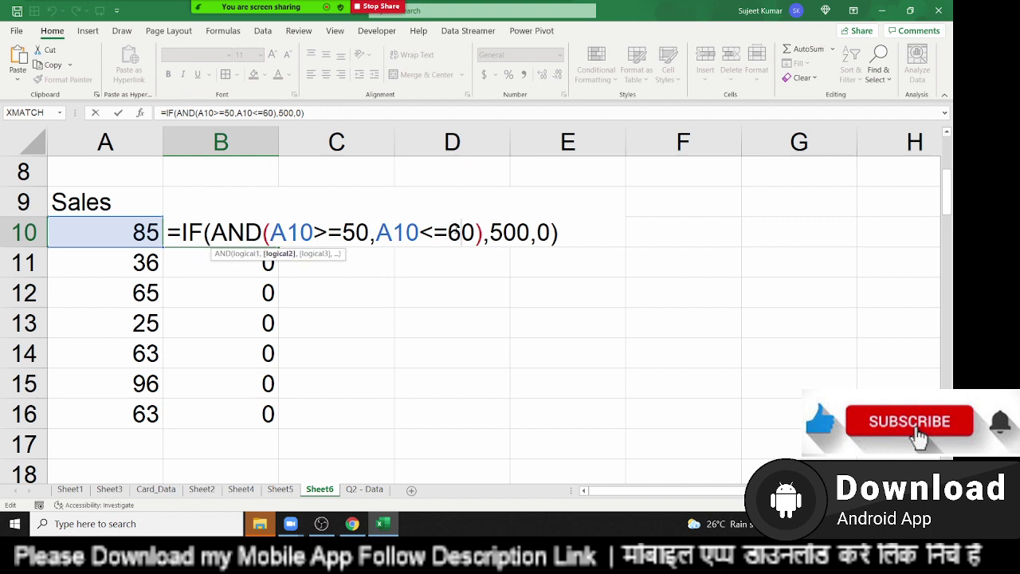
key("BackSpace")
type("8")
key("Return")
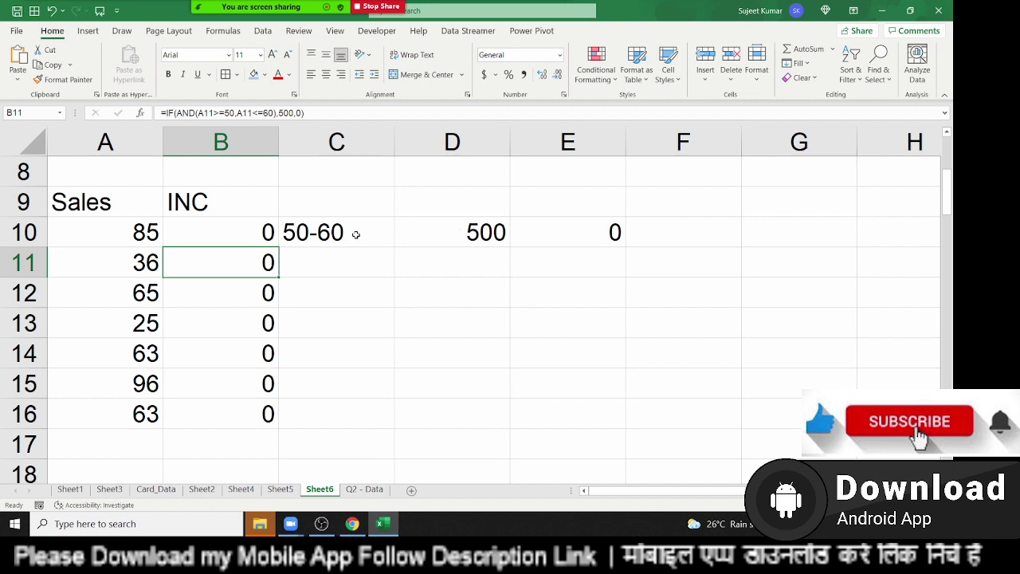
Copy the revised formula down B10:B16 and relabel the band in C10 as 50-80
left_click(250, 230)
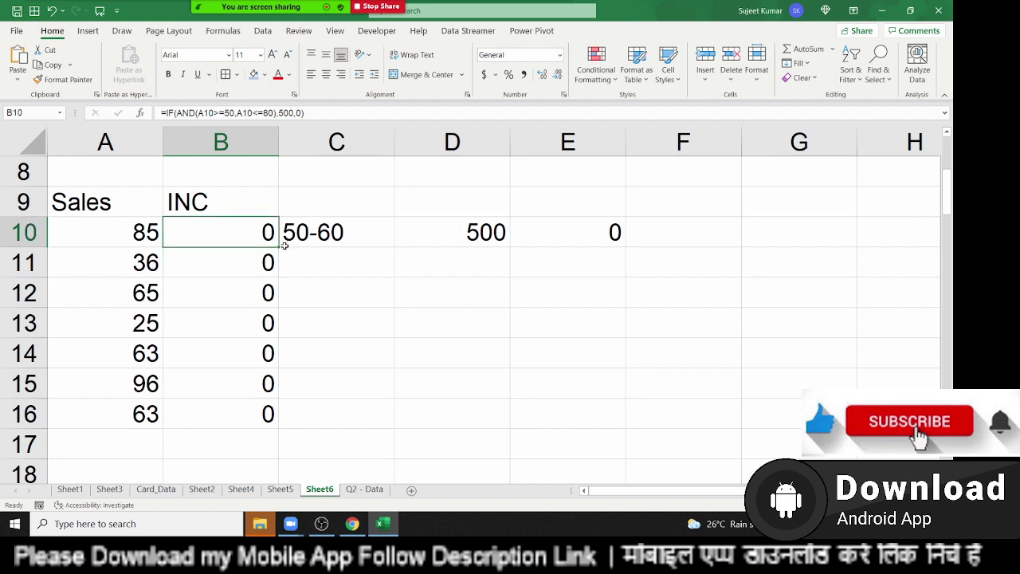
left_click(284, 245)
left_click(273, 241)
double_click(279, 247)
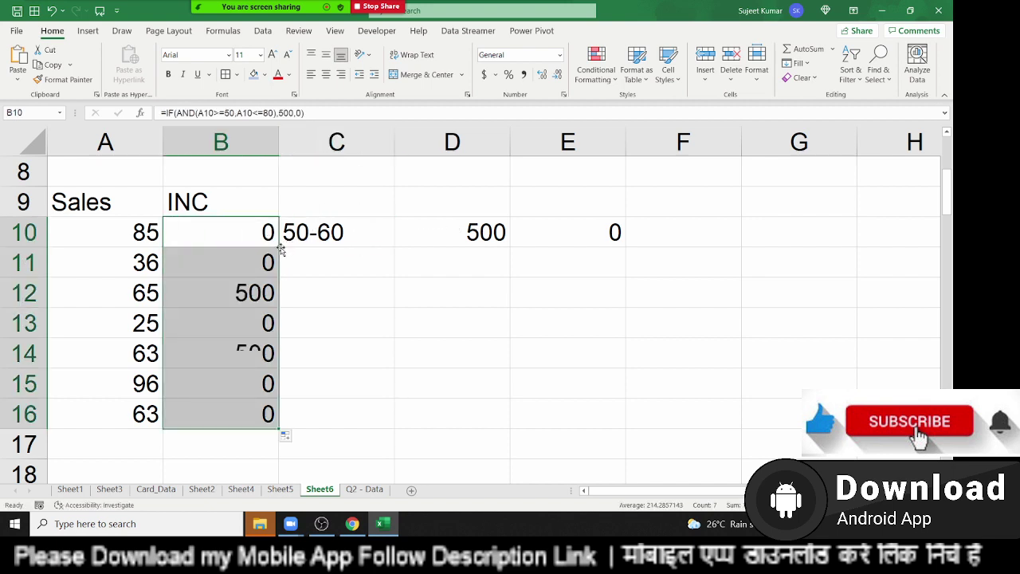
double_click(318, 232)
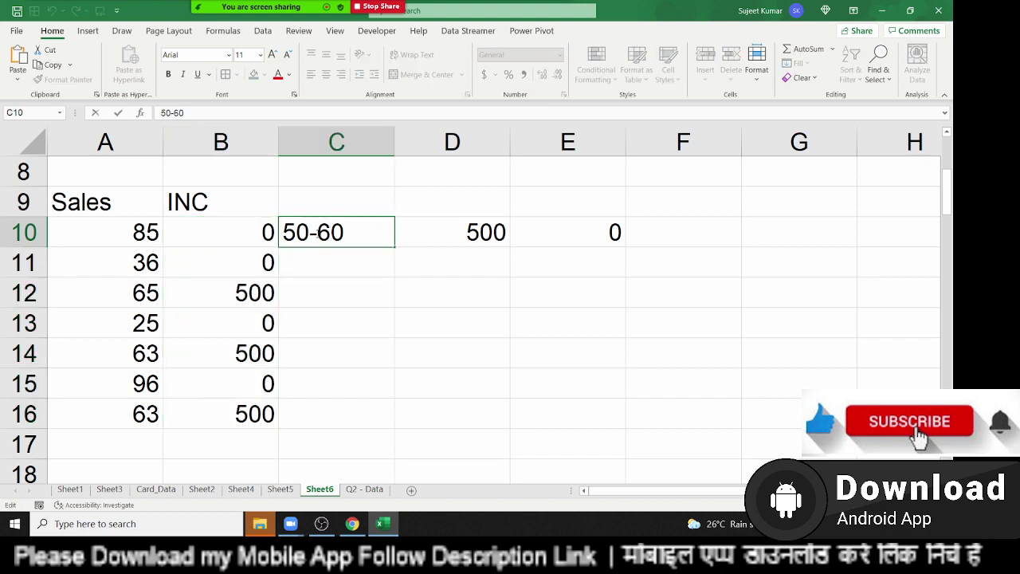
key("Delete")
type("8")
key("Return")
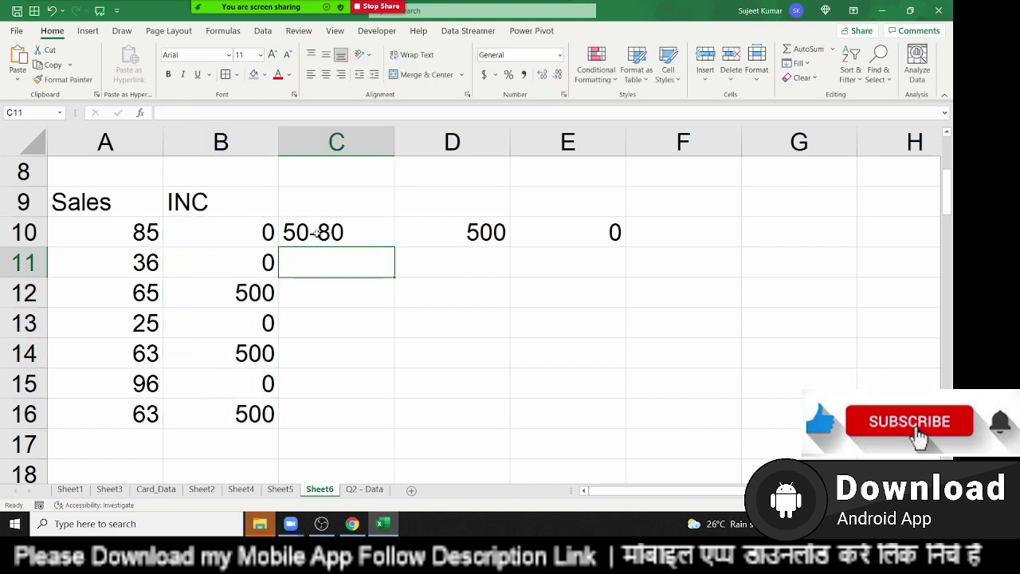
scroll(231, 287, "down", 4)
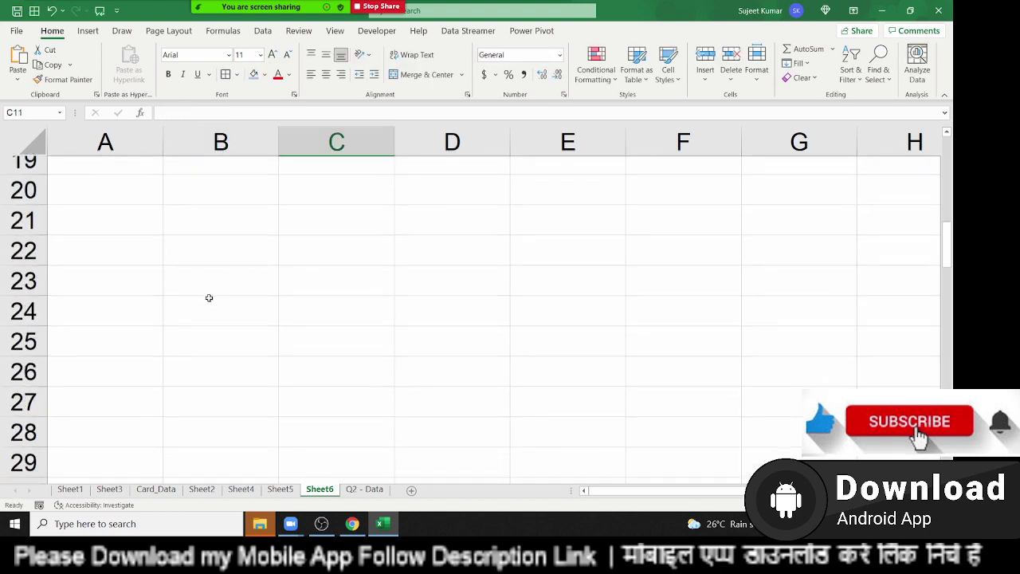
Enter 6/1 in A21 and extend the dates down to 6-Jun in A26
left_click(121, 207)
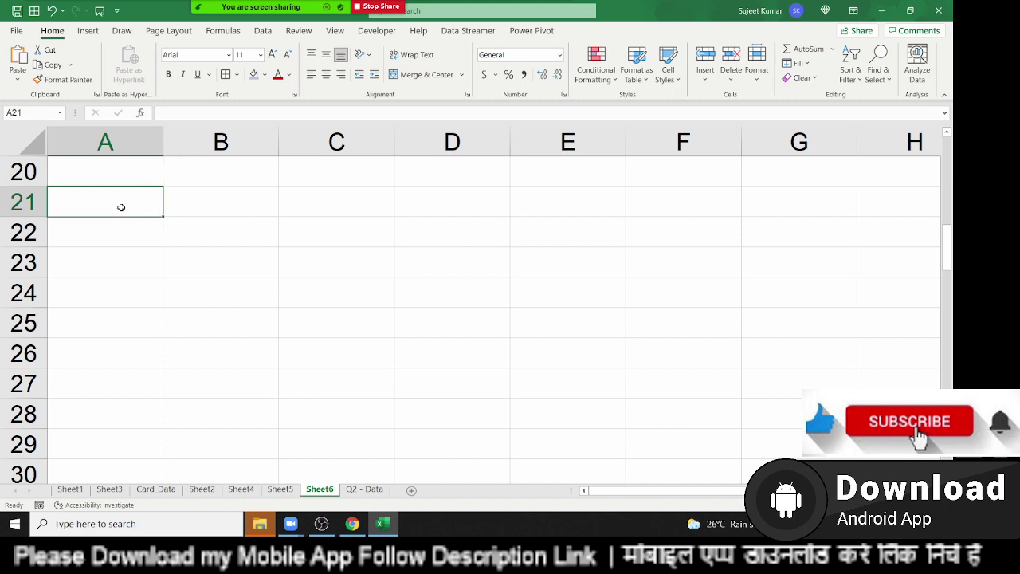
type("6/1")
key("Return")
left_click(148, 204)
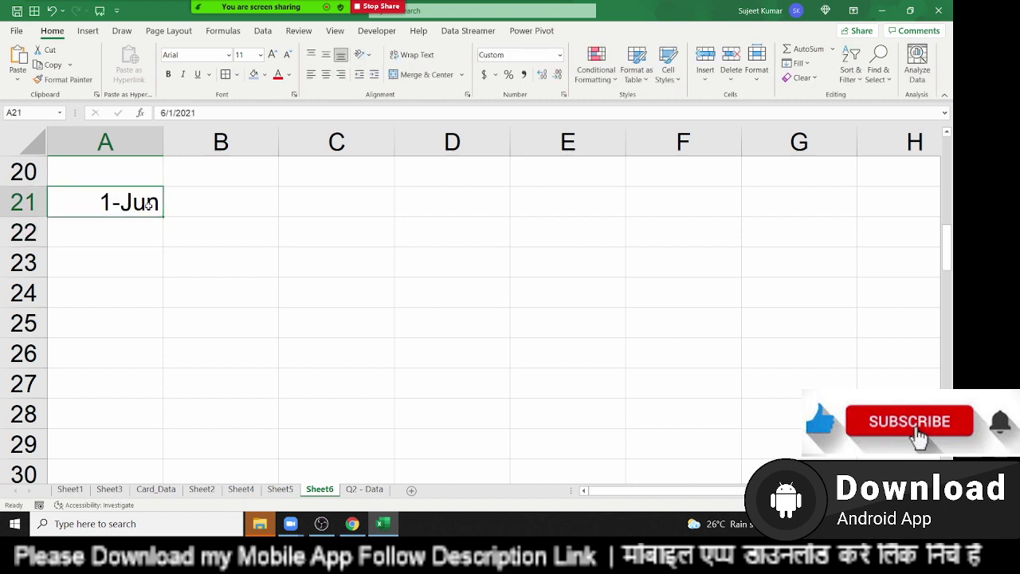
left_click_drag(155, 363, 155, 354)
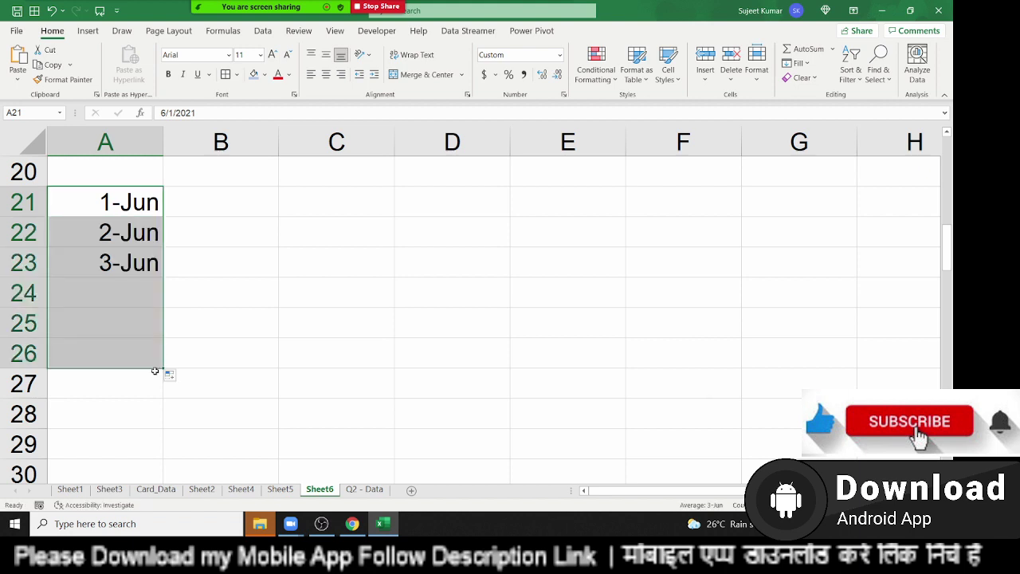
left_click(202, 219)
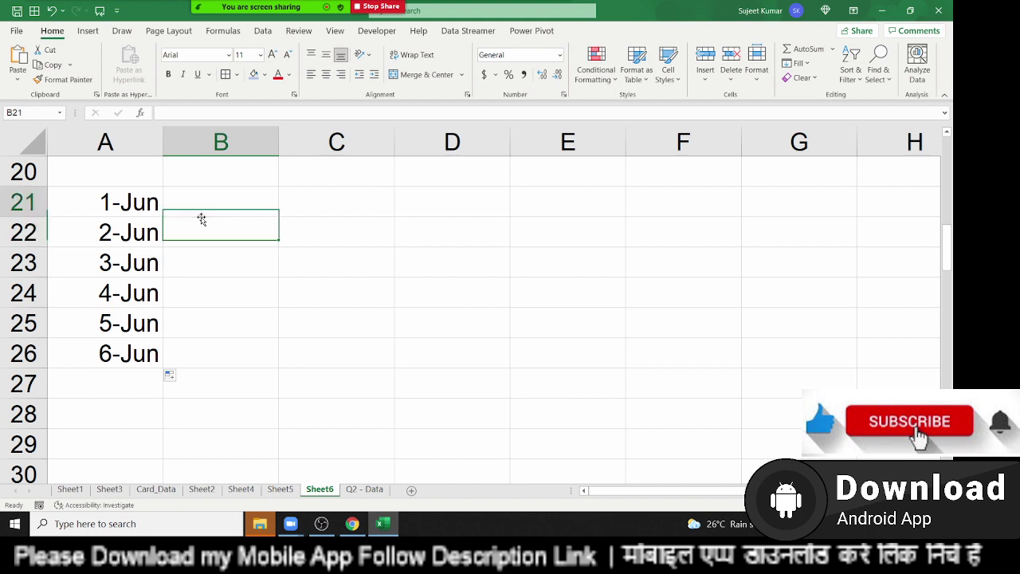
Enter =TEXT(A21,"DDD") in B21 and fill it down to B26 for weekday abbreviations
key("Up")
type("=te")
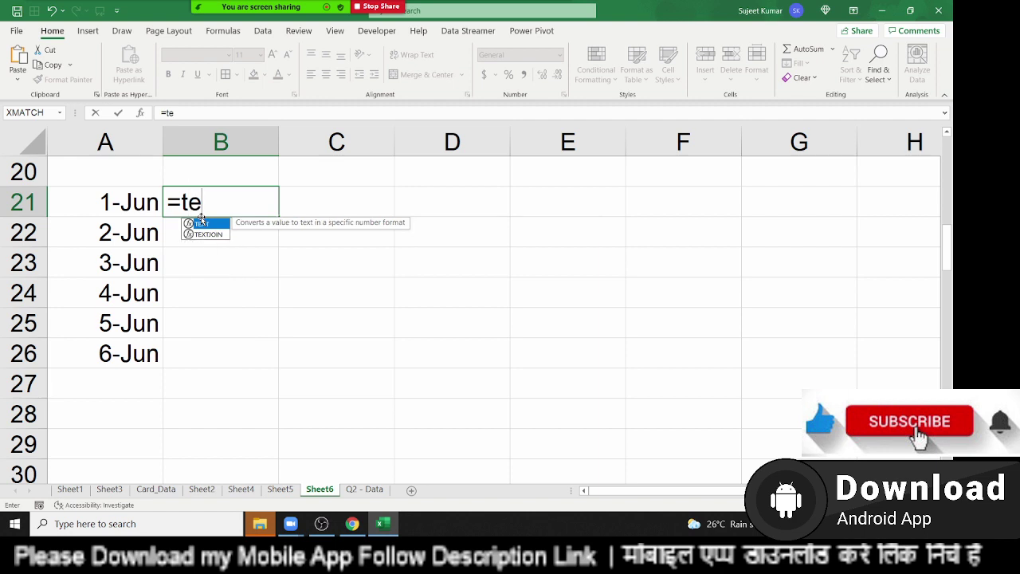
key("Tab")
key("Left")
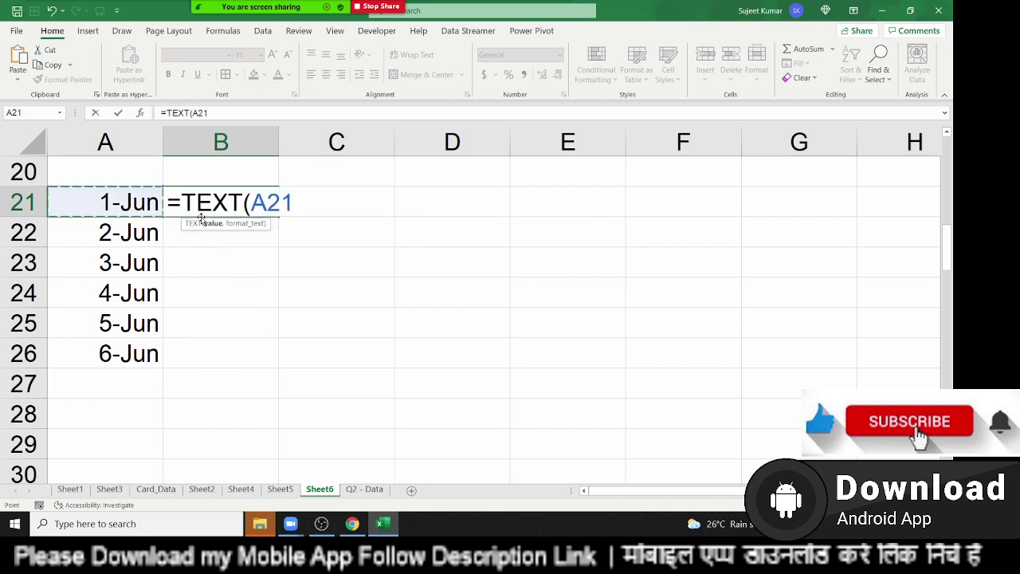
type(",\"")
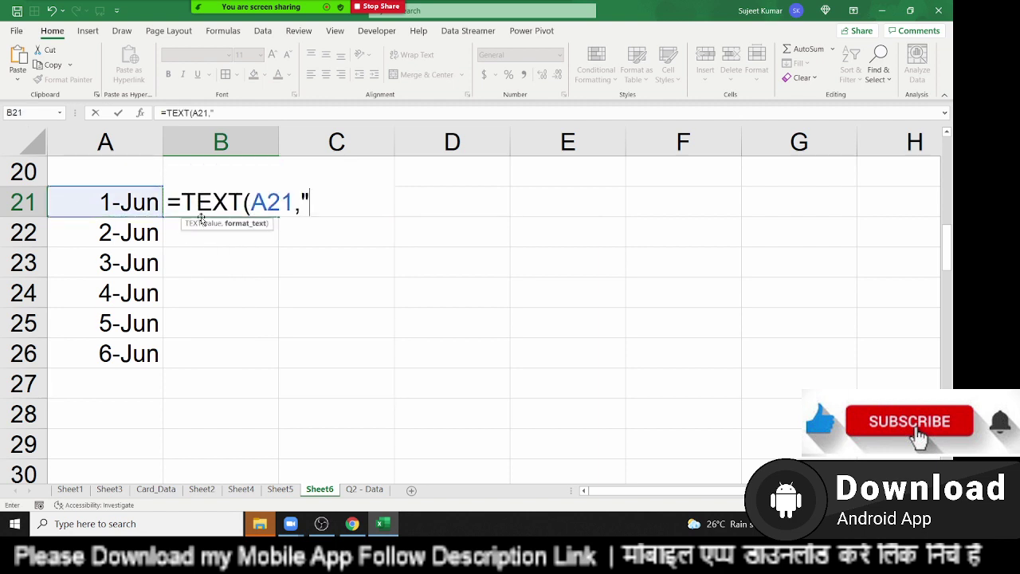
type("DDD\"")
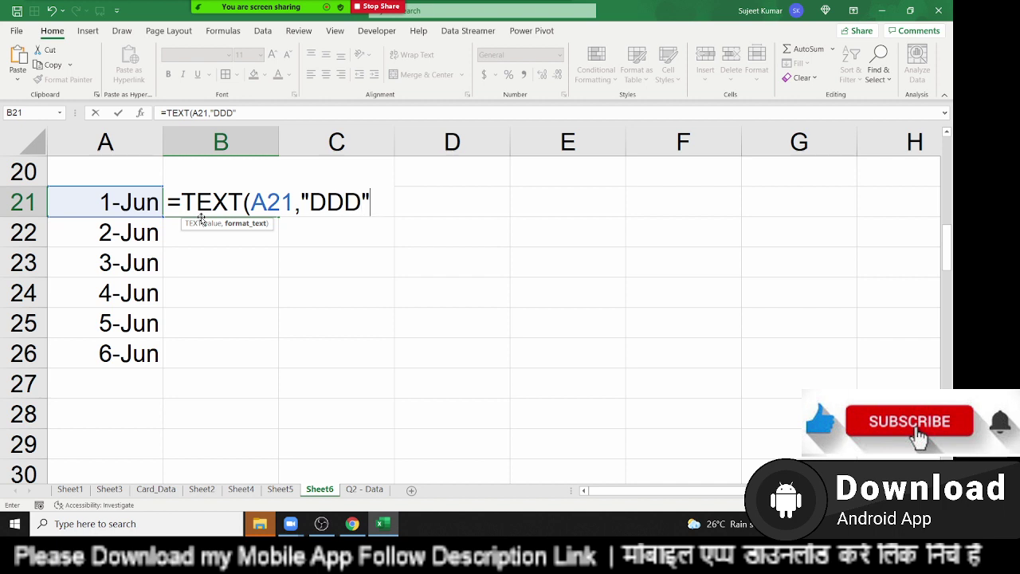
key("Return")
left_click(202, 216)
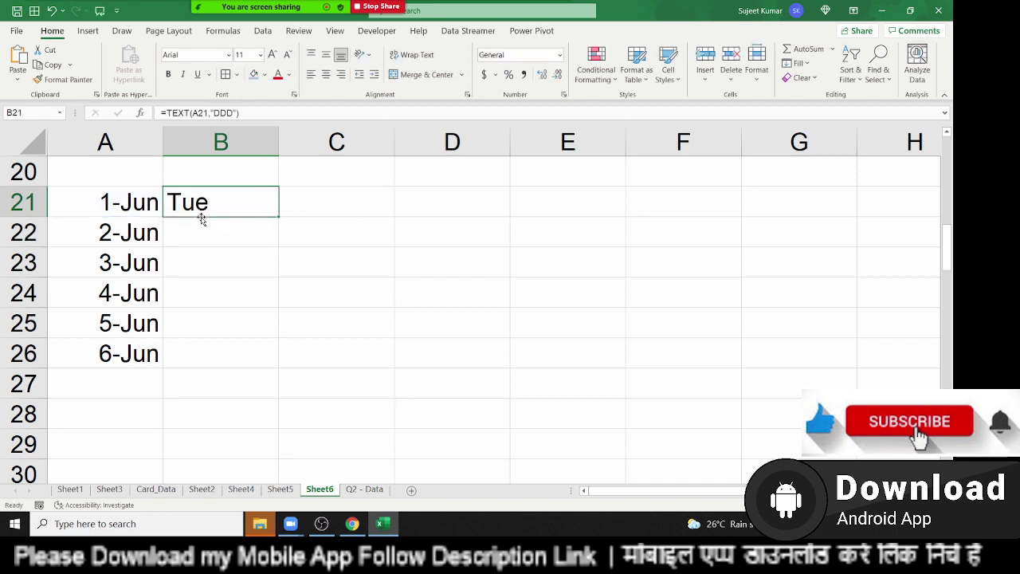
double_click(279, 217)
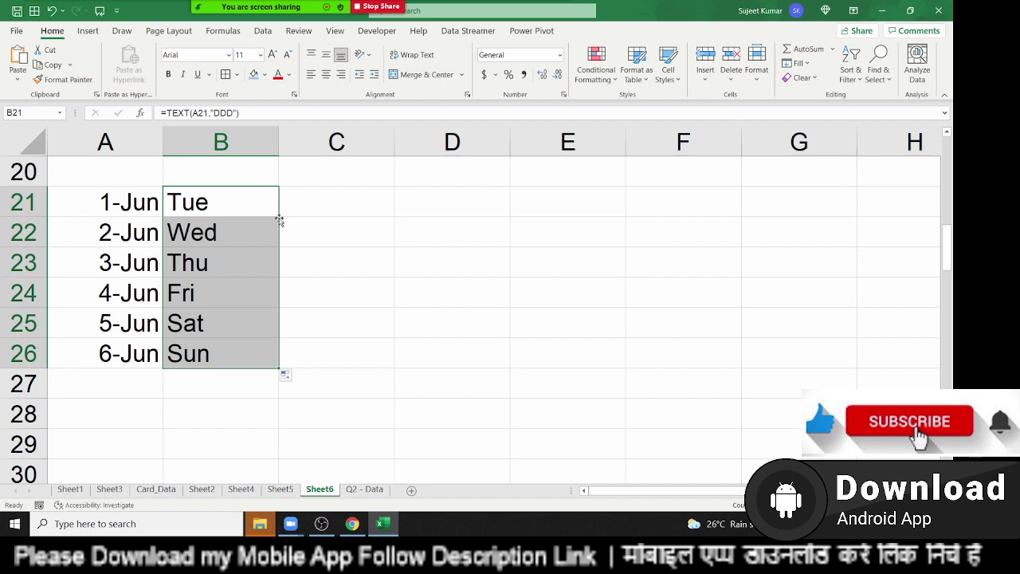
key("Up")
Enter =IF(OR(B21="Sat",B21="Sun"),"Weekend","Weekday") in C21 and fill it down to C26
left_click(280, 217)
type("=")
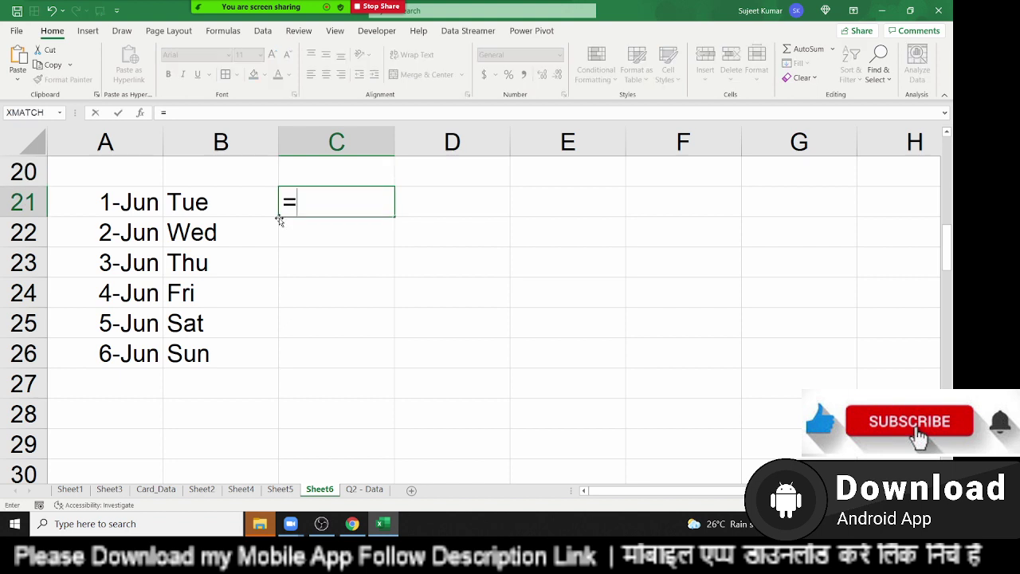
type("if(")
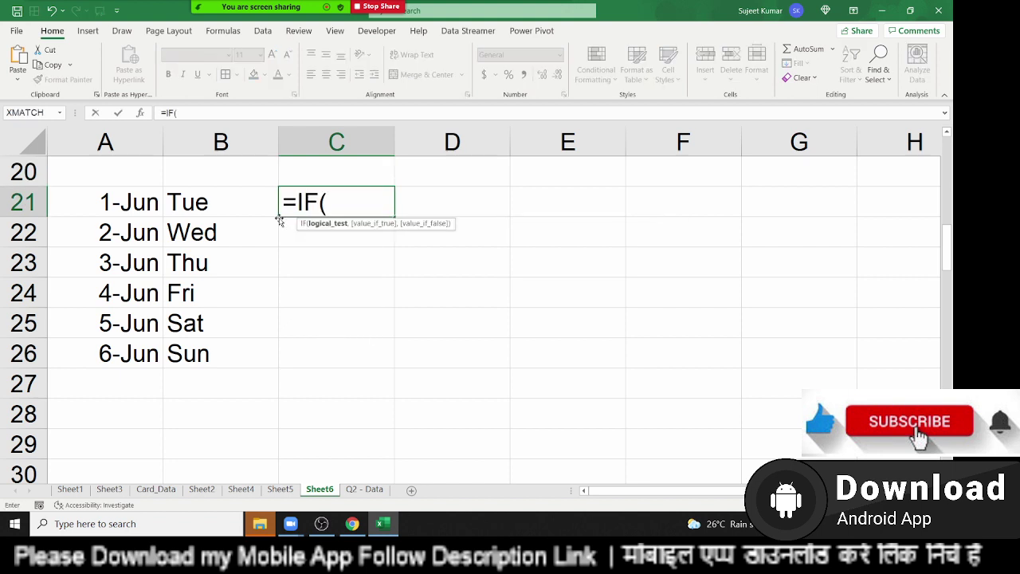
type("or(")
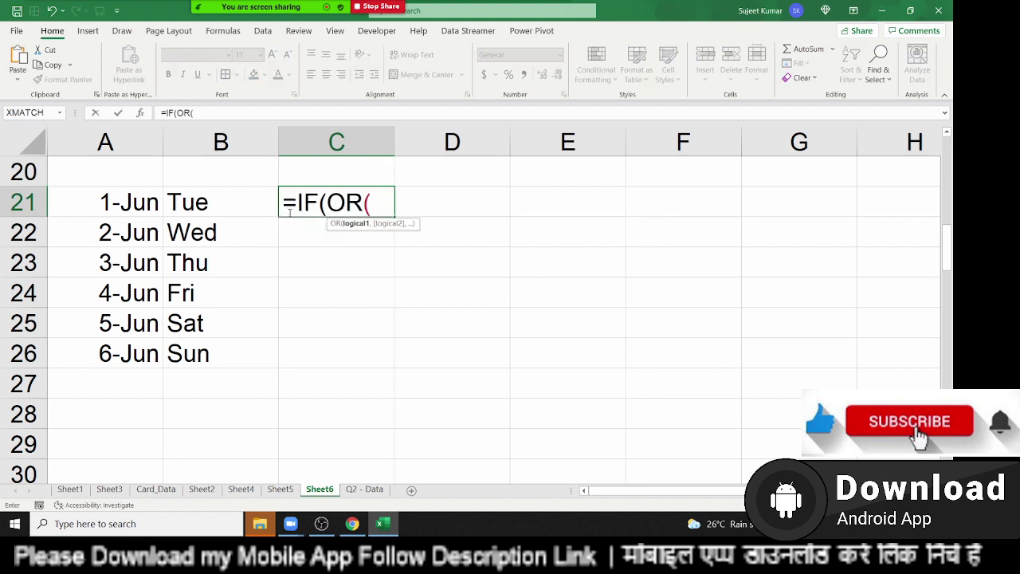
left_click(240, 203)
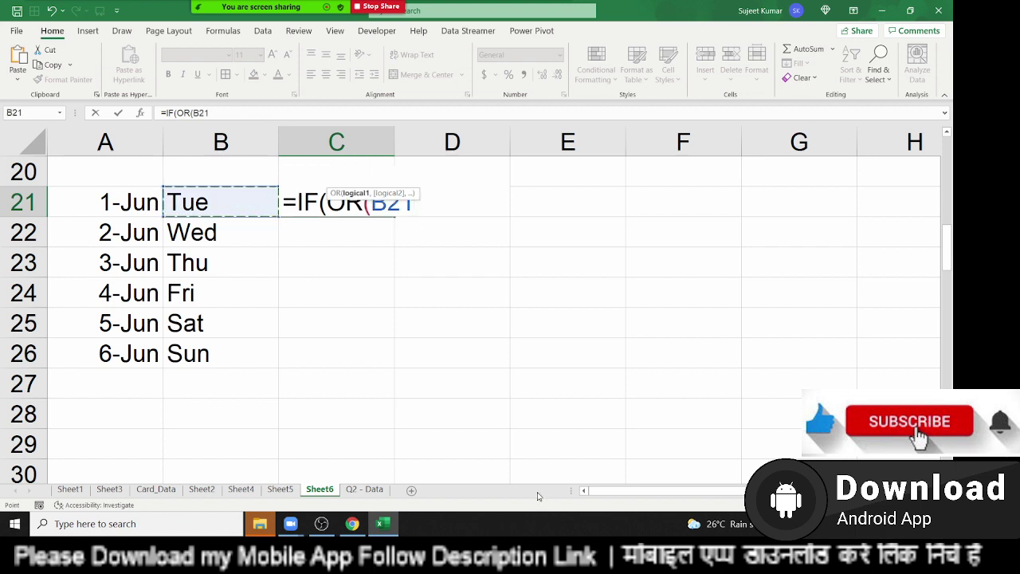
type("=\"Sat")
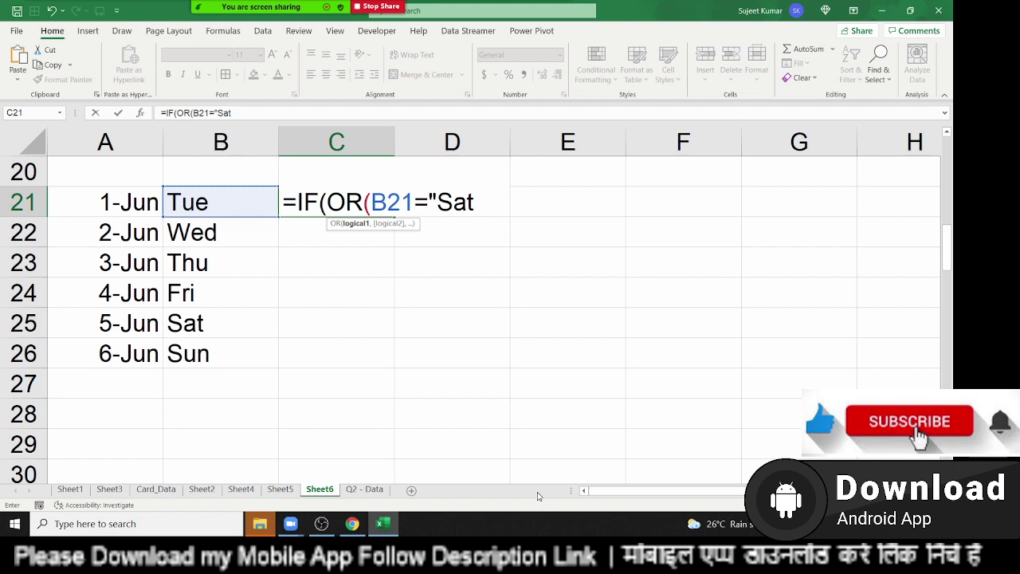
type("\",")
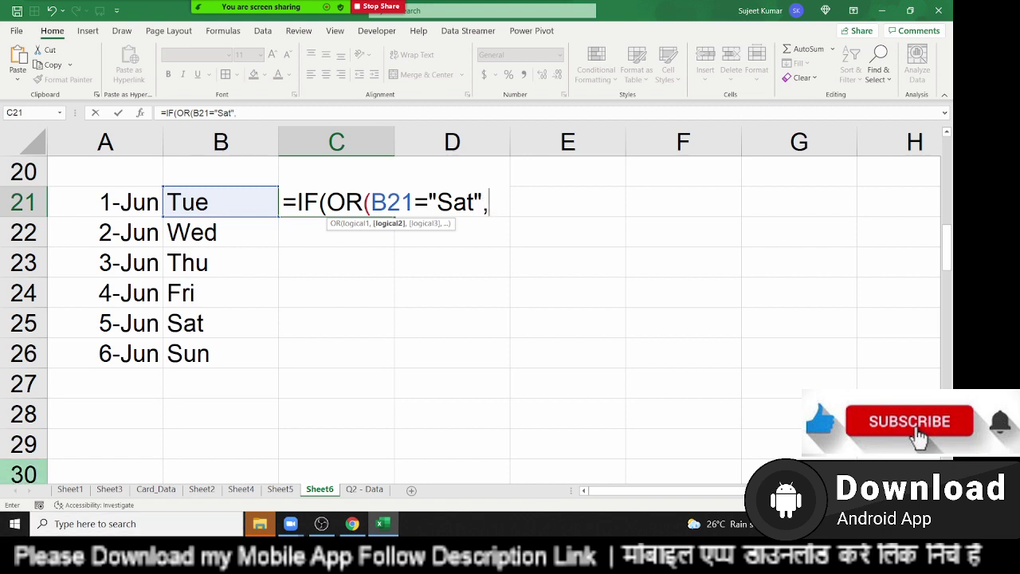
left_click(202, 204)
type("=")
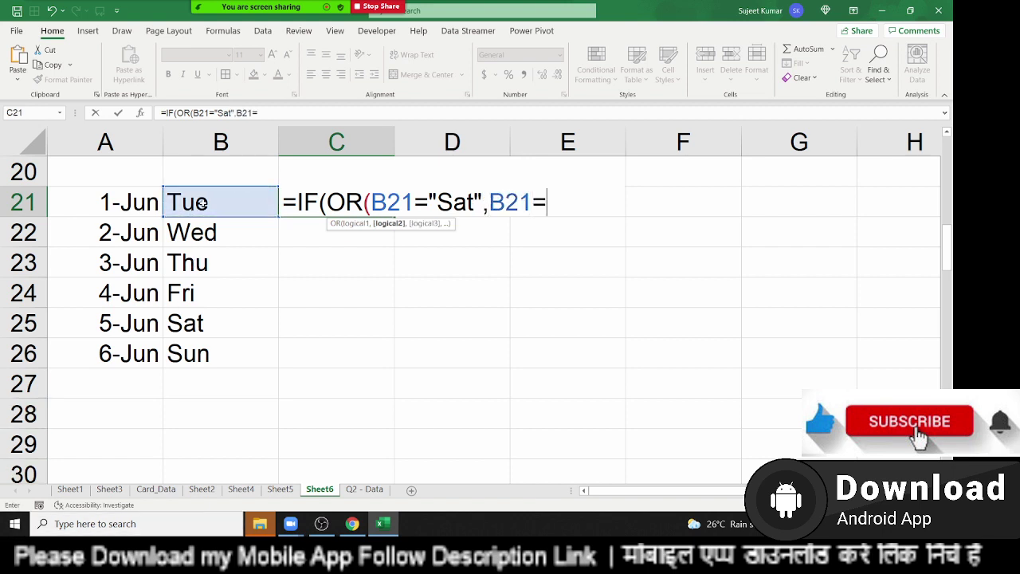
type("\"")
key("BackSpace")
type("\"S")
type("un\")")
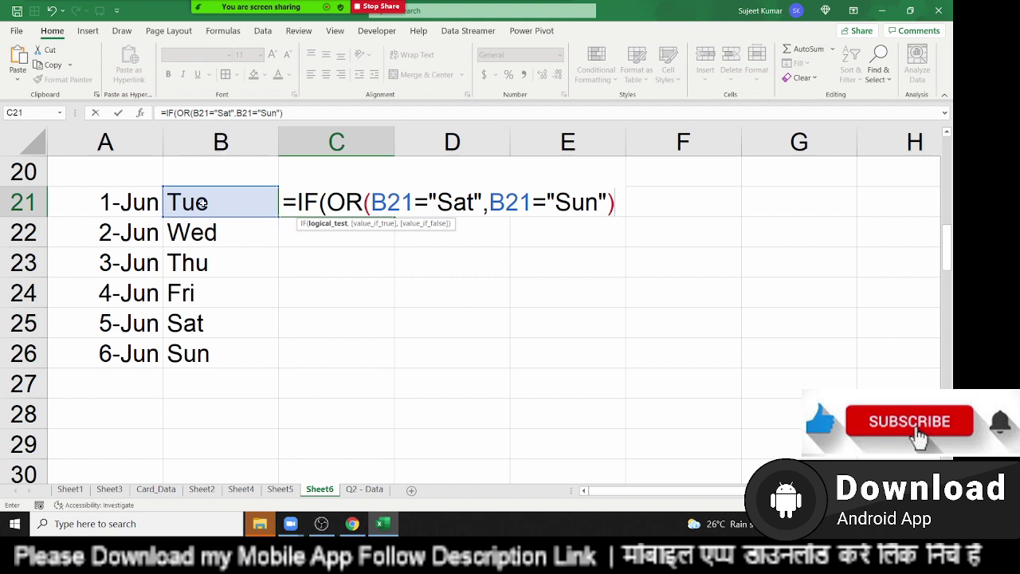
type(",")
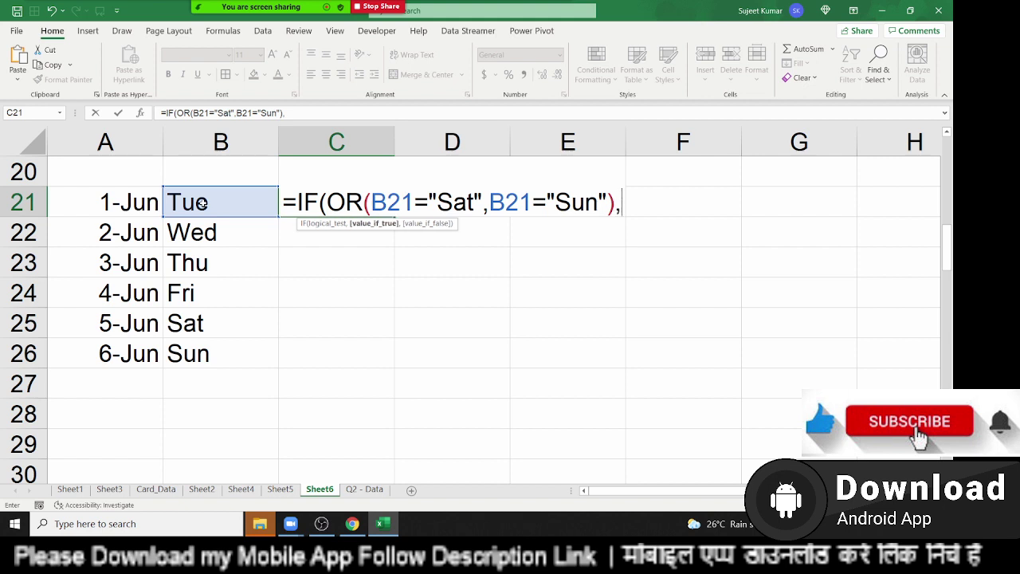
type("\"")
type("Weeken")
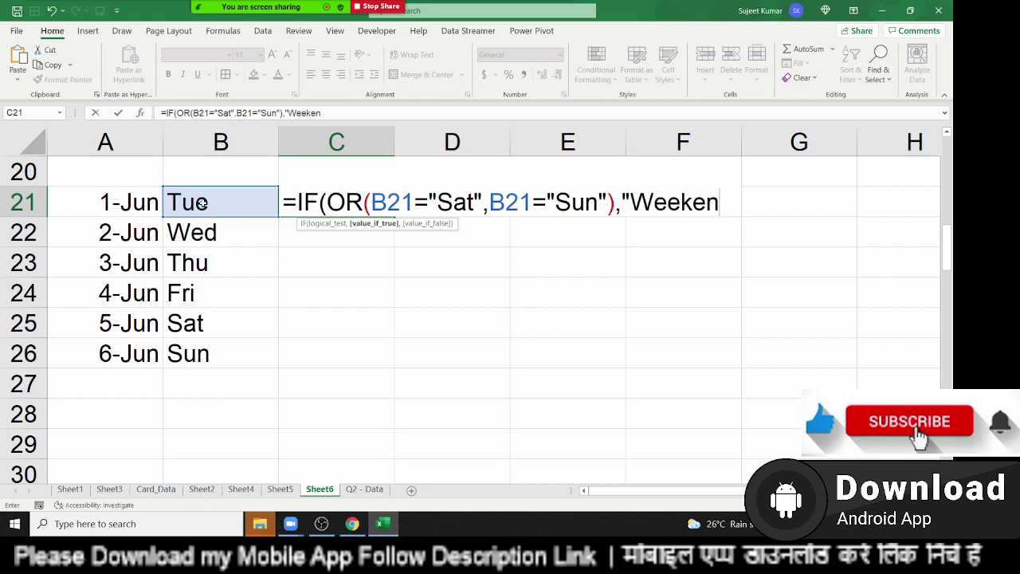
type("d\",")
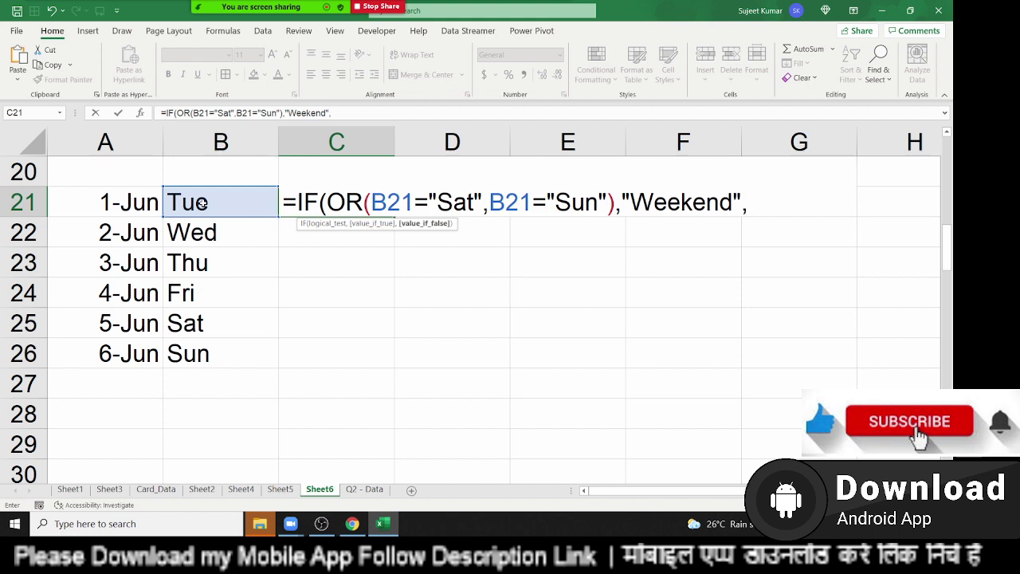
type("\"Wee")
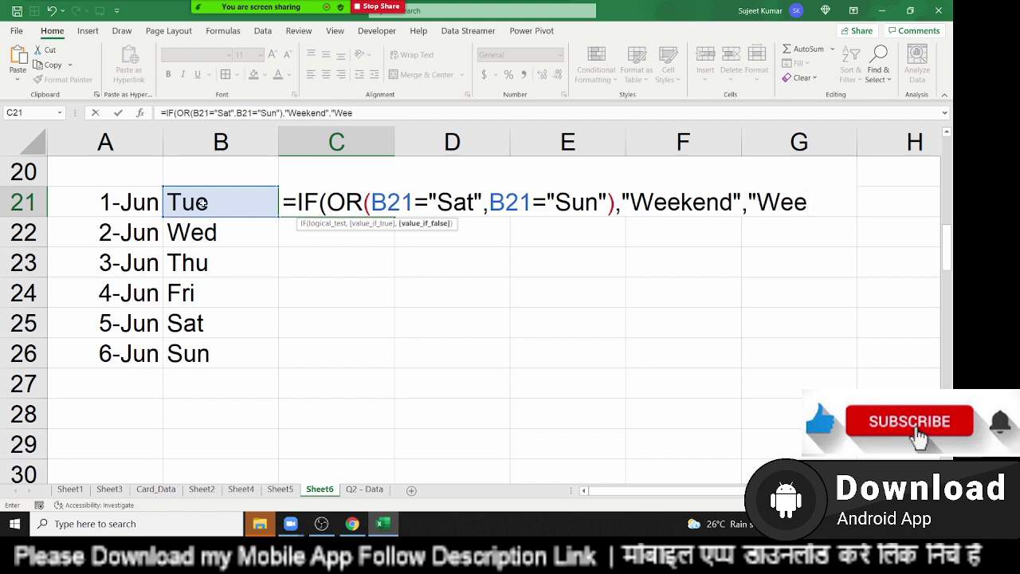
type("kday\"")
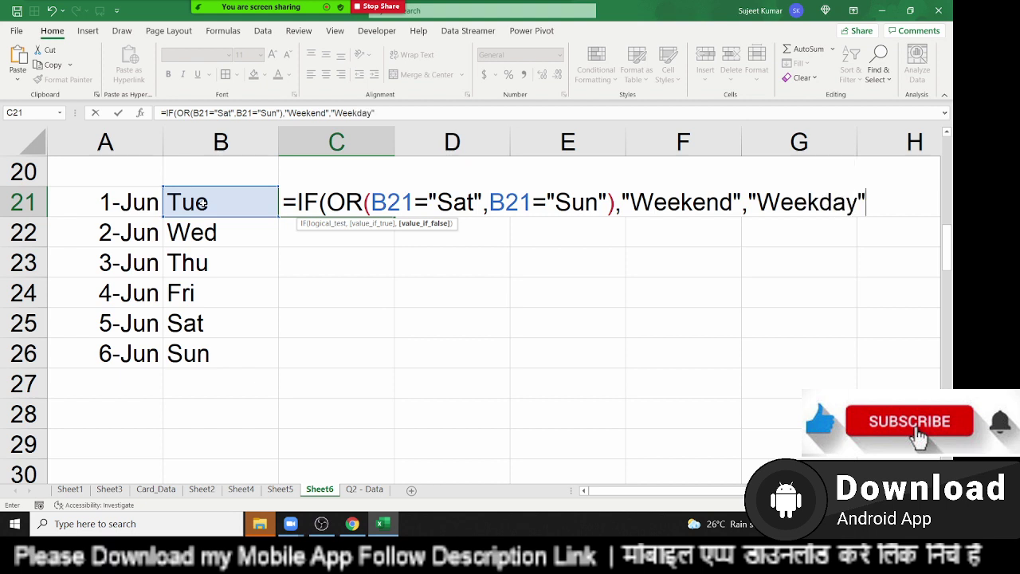
key("Return")
key("Return")
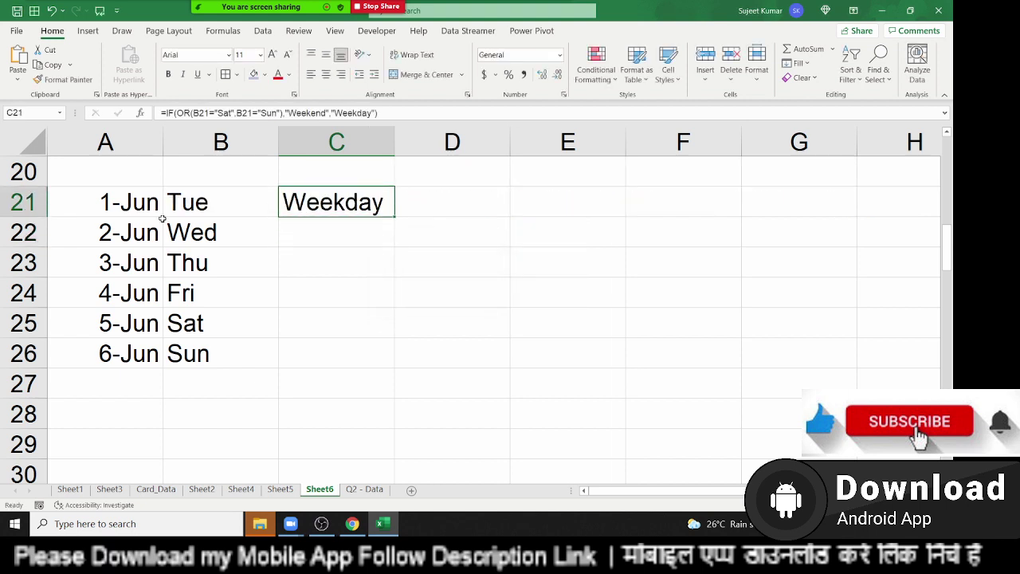
double_click(394, 216)
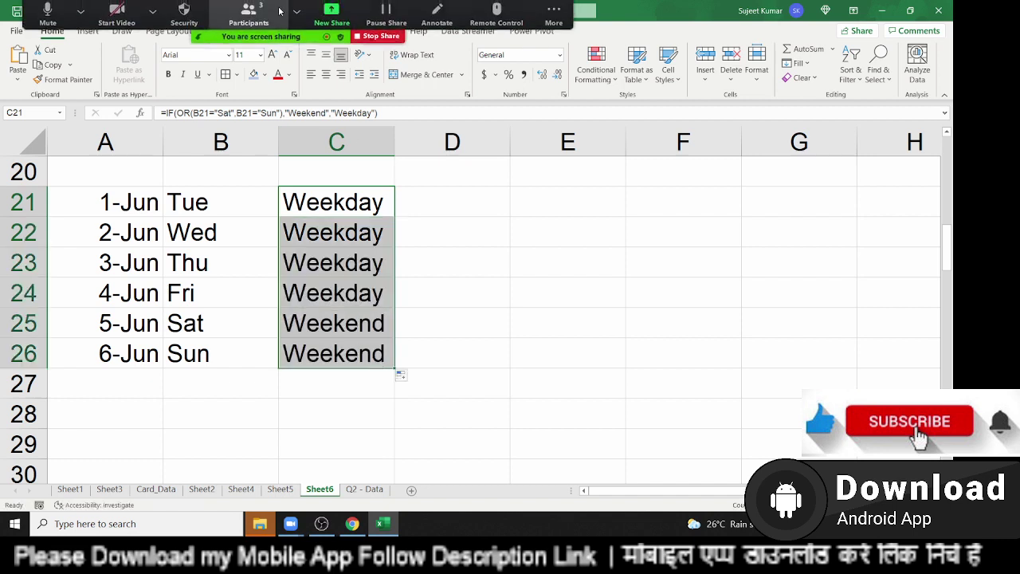
Type the function names IF, AND and OR into E20:E22
left_click(540, 184)
type("IF")
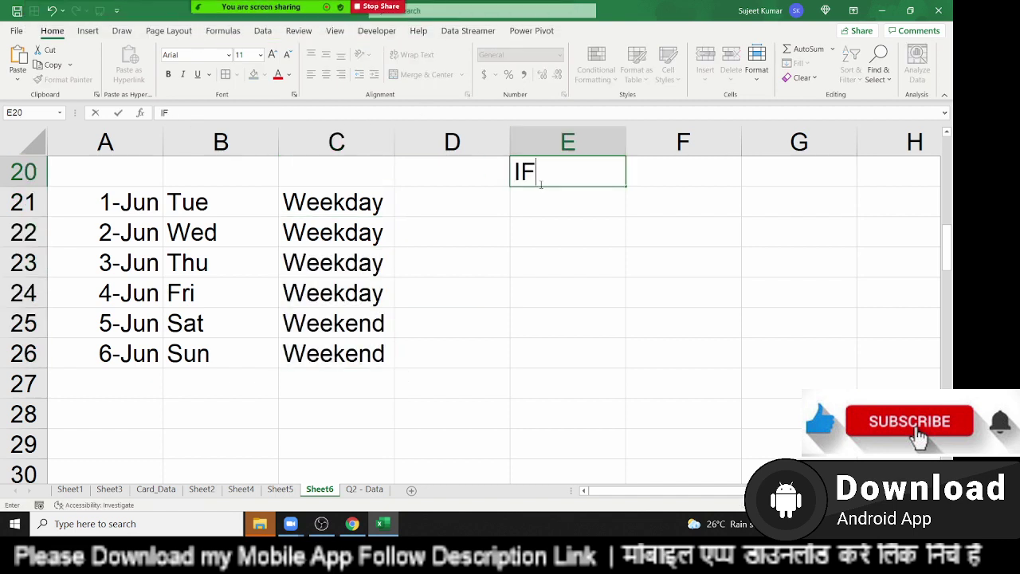
key("Return")
type("AND")
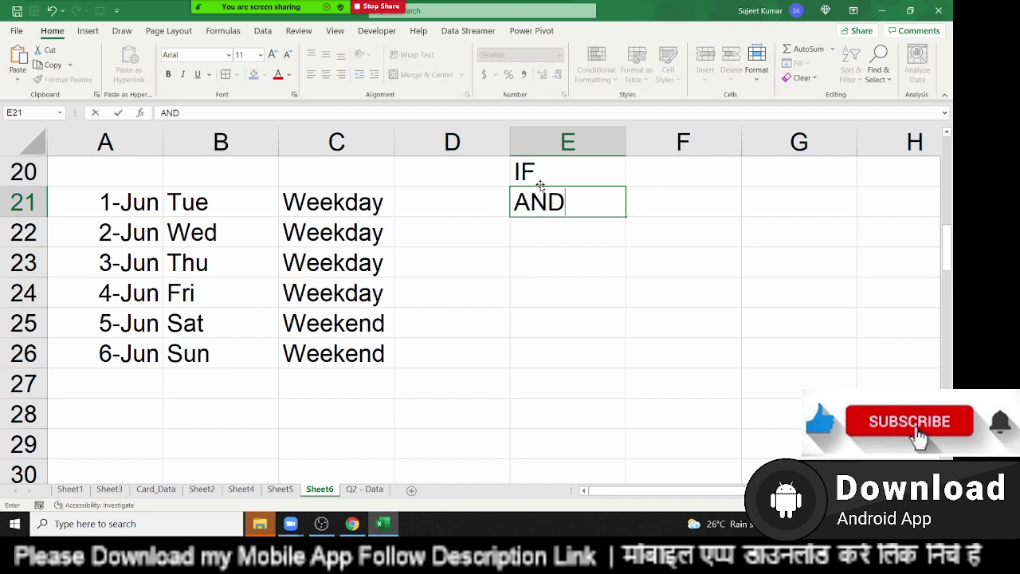
key("Return")
type("OR")
key("Return")
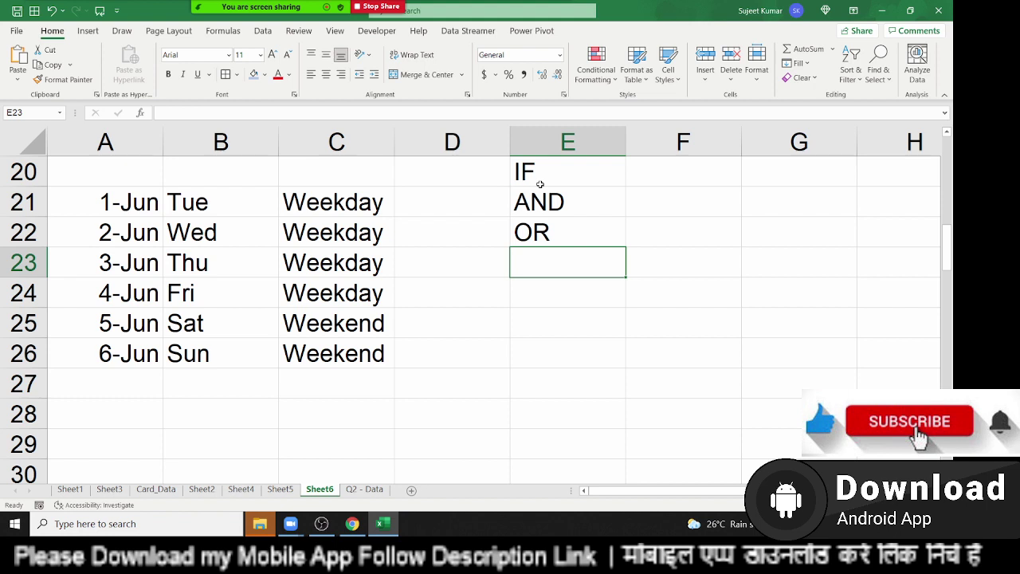
Select E20:E22, then minimize everything to show the Windows desktop
scroll(271, 326, "up", 2)
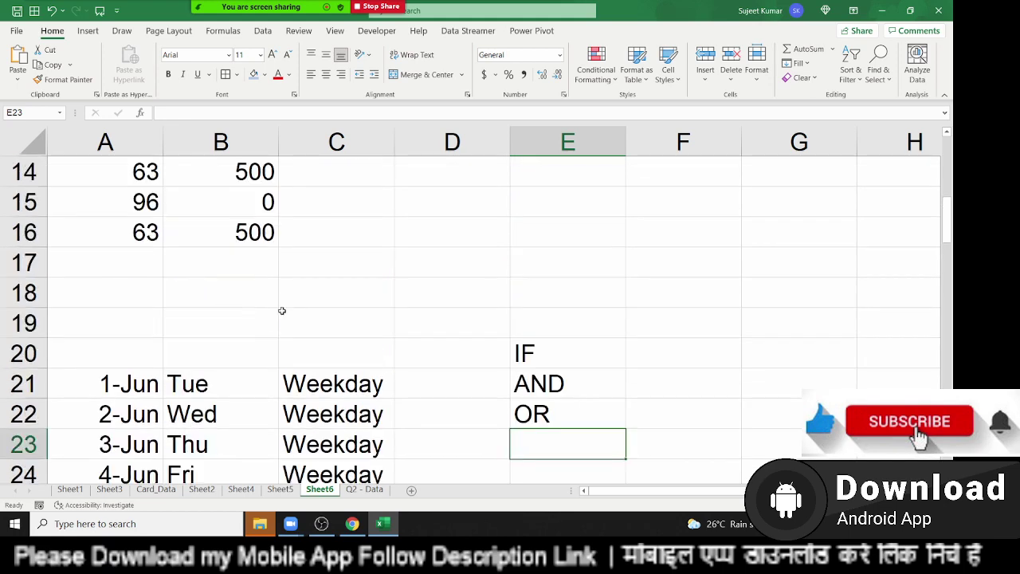
scroll(286, 239, "down", 2)
scroll(296, 171, "down", 2)
scroll(295, 168, "up", 2)
scroll(382, 182, "up", 3)
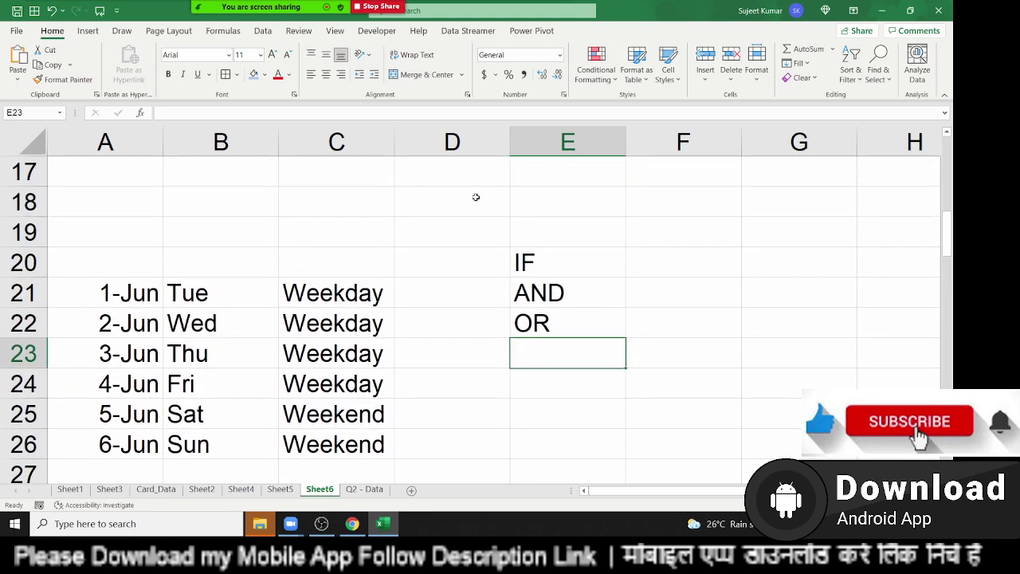
left_click_drag(583, 257, 569, 318)
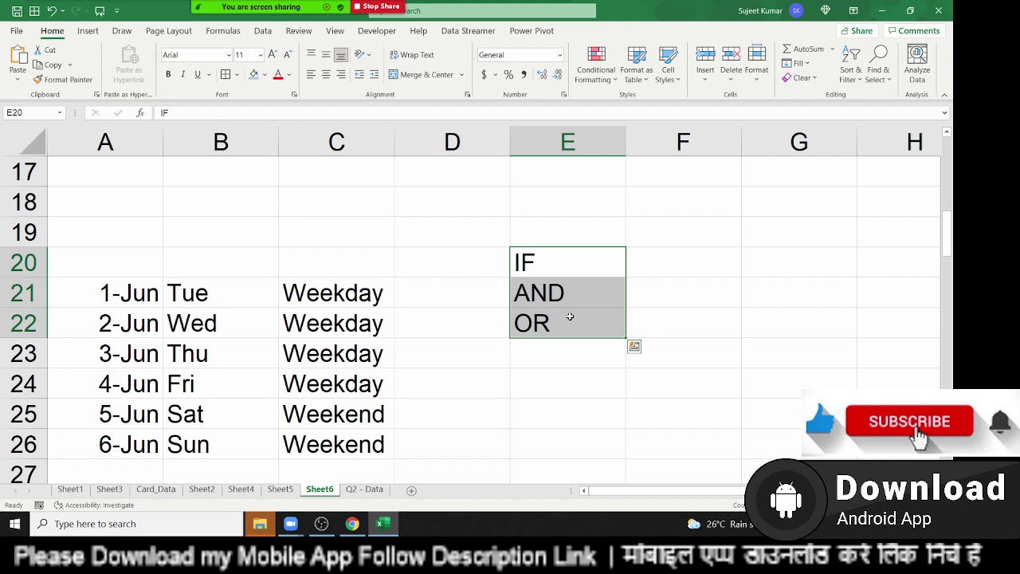
key("super")
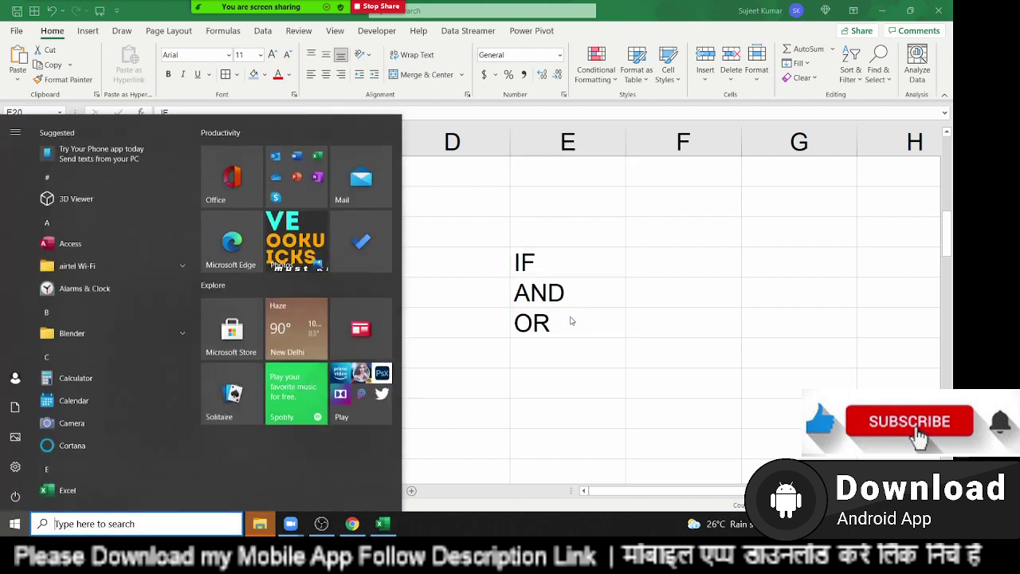
key("Escape")
key("super+d")
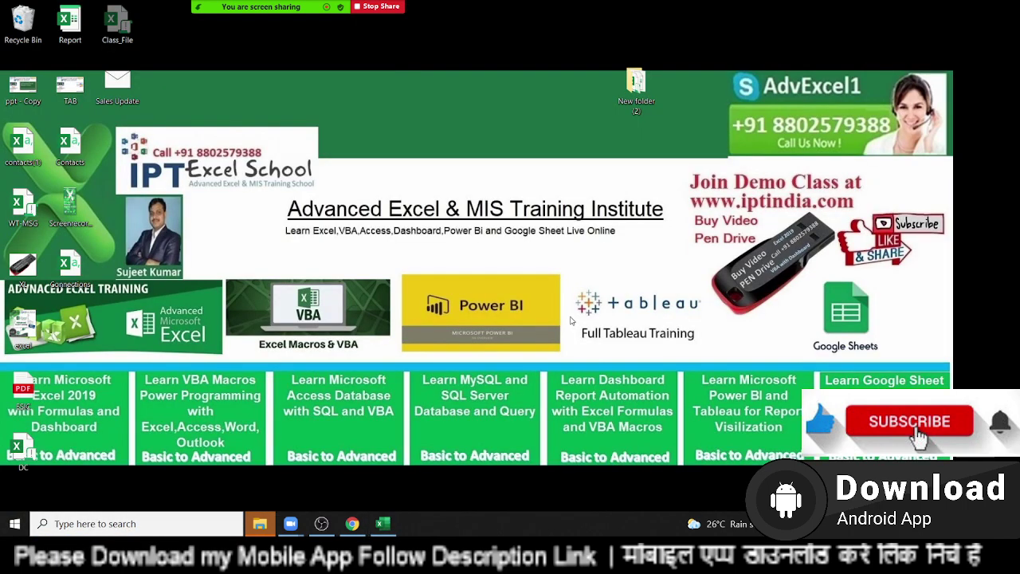